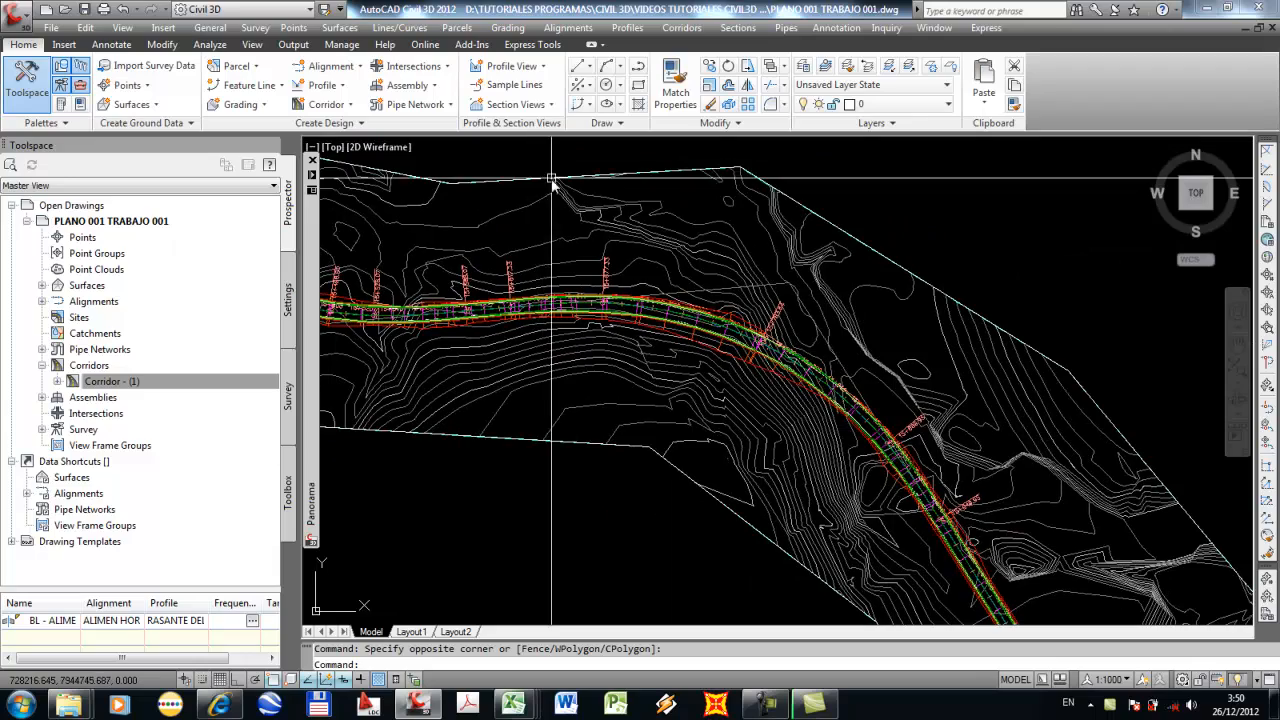
Select the road corridor and examine its course and side slopes along the curve near station 15+760.
{"action": "middle_click_drag", "start_coordinate": [826, 271], "coordinate": [697, 411]}
{"action": "scroll", "coordinate": [580, 431], "scroll_direction": "up", "scroll_amount": 3}
{"action": "middle_click_drag", "start_coordinate": [580, 431], "coordinate": [711, 436]}
{"action": "scroll", "coordinate": [634, 406], "scroll_direction": "up", "scroll_amount": 2}
{"action": "mouse_move", "coordinate": [634, 406]}
{"action": "middle_mouse_down"}
{"action": "mouse_move", "coordinate": [723, 283]}
{"action": "mouse_move", "coordinate": [603, 259]}
{"action": "middle_mouse_up"}
{"action": "scroll", "coordinate": [723, 283], "scroll_direction": "down", "scroll_amount": 2}
{"action": "scroll", "coordinate": [603, 259], "scroll_direction": "down", "scroll_amount": 3}
{"action": "scroll", "coordinate": [698, 290], "scroll_direction": "down", "scroll_amount": 2}
{"action": "mouse_move", "coordinate": [698, 290]}
{"action": "middle_mouse_down"}
{"action": "mouse_move", "coordinate": [711, 329]}
{"action": "mouse_move", "coordinate": [550, 348]}
{"action": "middle_mouse_up"}
{"action": "left_click", "coordinate": [660, 341]}
{"action": "middle_click_drag", "start_coordinate": [660, 341], "coordinate": [638, 338]}
{"action": "scroll", "coordinate": [737, 263], "scroll_direction": "up", "scroll_amount": 4}
{"action": "middle_click_drag", "start_coordinate": [737, 263], "coordinate": [615, 385]}
{"action": "scroll", "coordinate": [650, 205], "scroll_direction": "down", "scroll_amount": 5}
{"action": "scroll", "coordinate": [606, 368], "scroll_direction": "up", "scroll_amount": 11}
{"action": "key", "text": "Escape"}
{"action": "left_click", "coordinate": [615, 385]}
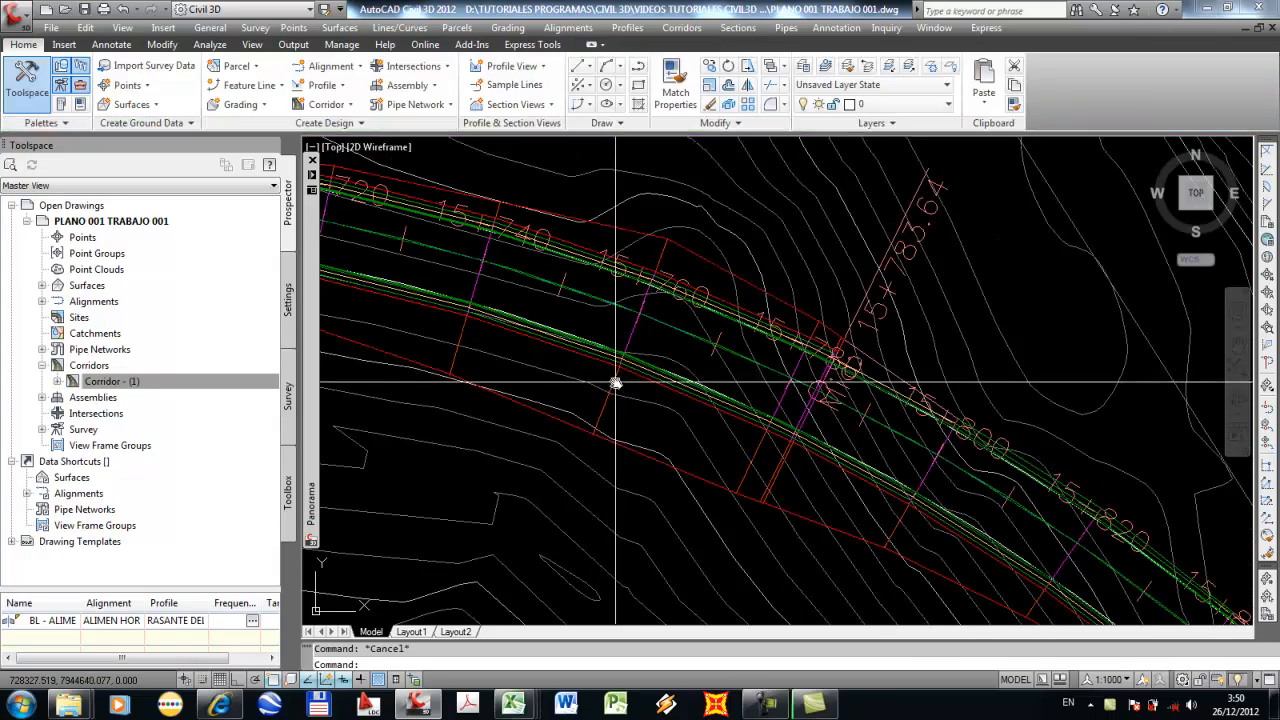
{"action": "scroll", "coordinate": [634, 320], "scroll_direction": "down", "scroll_amount": 8}
{"action": "scroll", "coordinate": [733, 355], "scroll_direction": "down", "scroll_amount": 2}
{"action": "scroll", "coordinate": [723, 495], "scroll_direction": "up", "scroll_amount": 8}
{"action": "scroll", "coordinate": [766, 437], "scroll_direction": "up", "scroll_amount": 10}
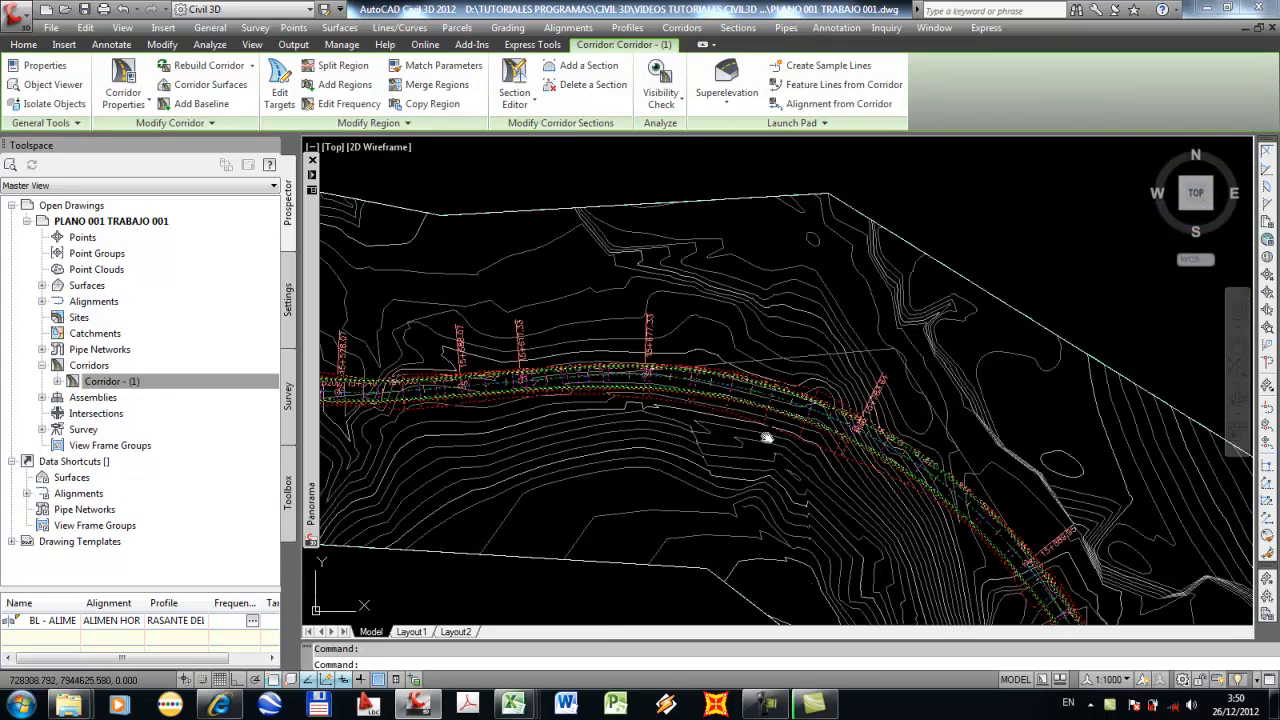
{"action": "scroll", "coordinate": [791, 403], "scroll_direction": "down", "scroll_amount": 4}
{"action": "mouse_move", "coordinate": [791, 403]}
{"action": "middle_mouse_down"}
{"action": "mouse_move", "coordinate": [657, 337]}
{"action": "mouse_move", "coordinate": [730, 287]}
{"action": "middle_mouse_up"}
{"action": "scroll", "coordinate": [730, 287], "scroll_direction": "down", "scroll_amount": 6}
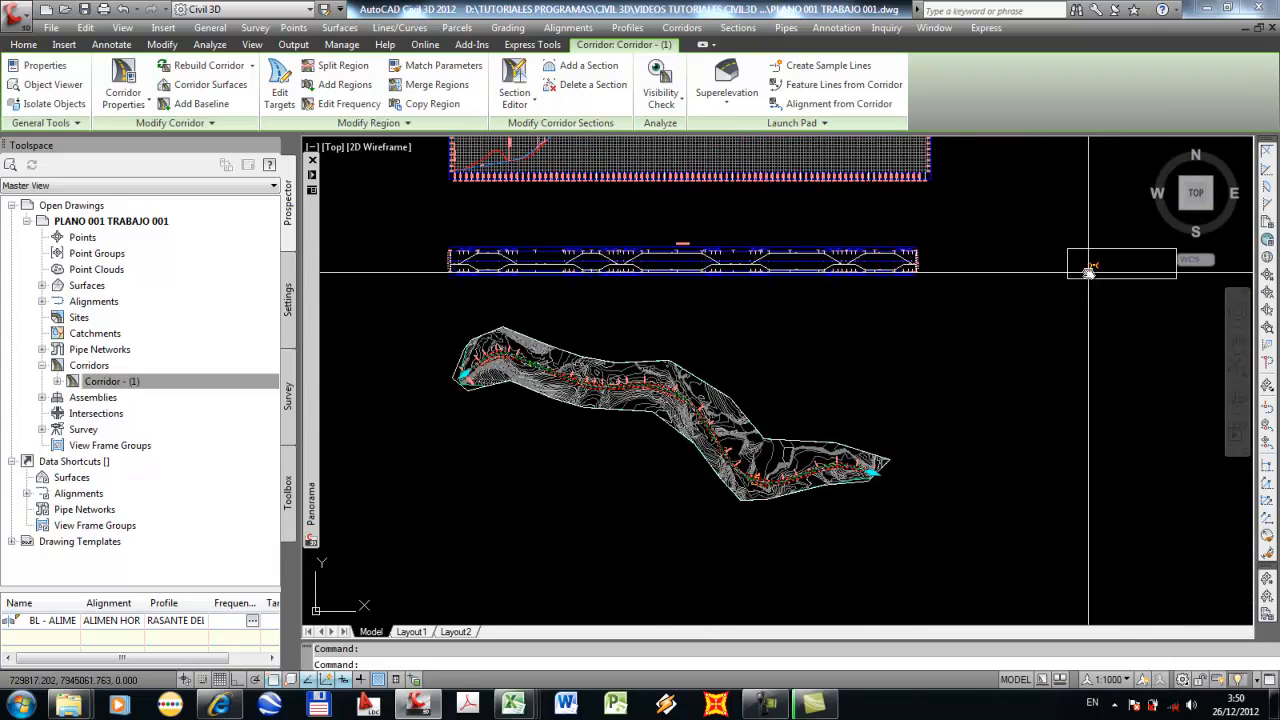
{"action": "scroll", "coordinate": [1080, 271], "scroll_direction": "up", "scroll_amount": 2}
{"action": "scroll", "coordinate": [727, 475], "scroll_direction": "up", "scroll_amount": 5}
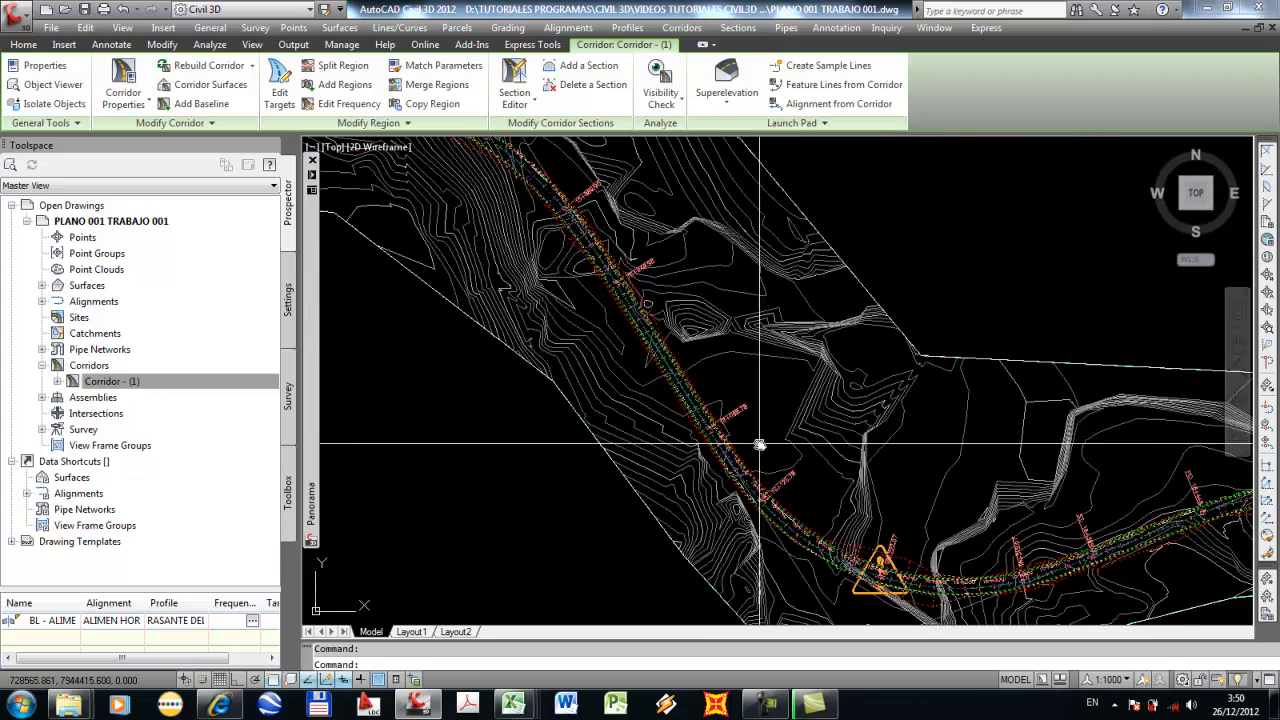
Examine the corridor against the terrain surface contours along the whole alignment, including the stretches near stations 15+949 and 15+300.
{"action": "key", "text": "Escape"}
{"action": "scroll", "coordinate": [766, 334], "scroll_direction": "down", "scroll_amount": 3}
{"action": "left_click", "coordinate": [745, 307]}
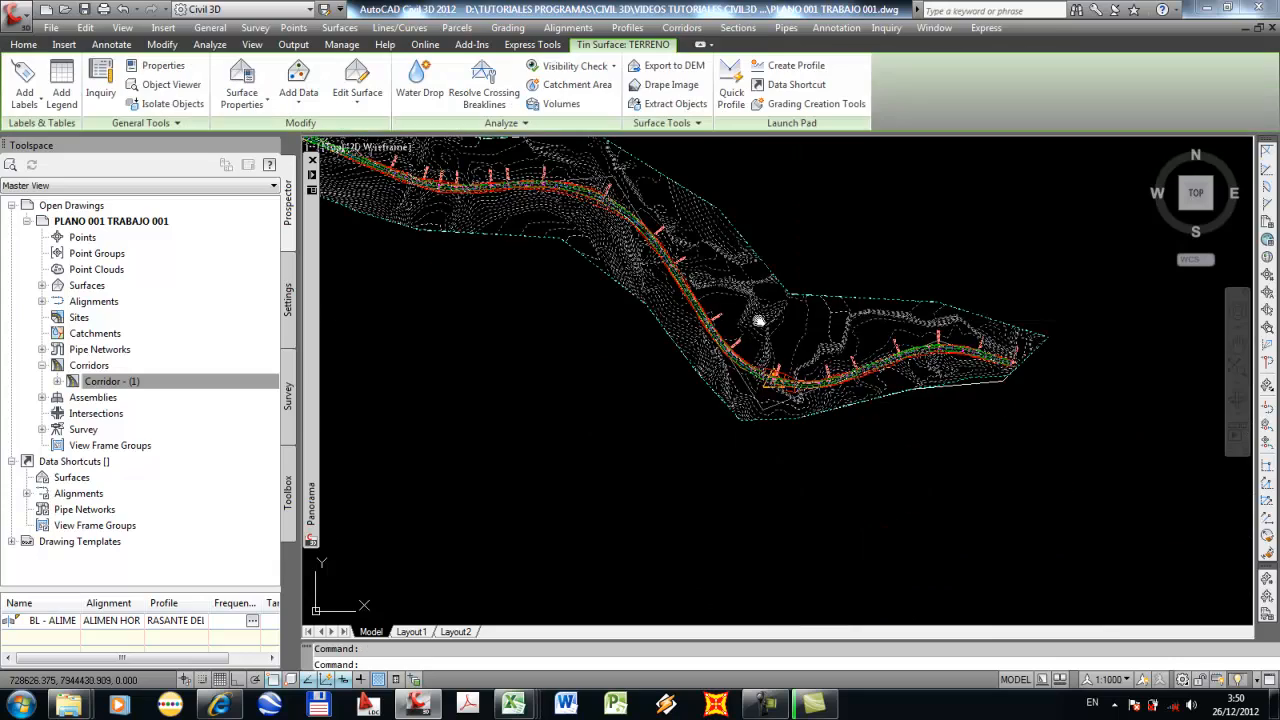
{"action": "scroll", "coordinate": [780, 375], "scroll_direction": "up", "scroll_amount": 2}
{"action": "key", "text": "Escape"}
{"action": "scroll", "coordinate": [782, 378], "scroll_direction": "down", "scroll_amount": 5}
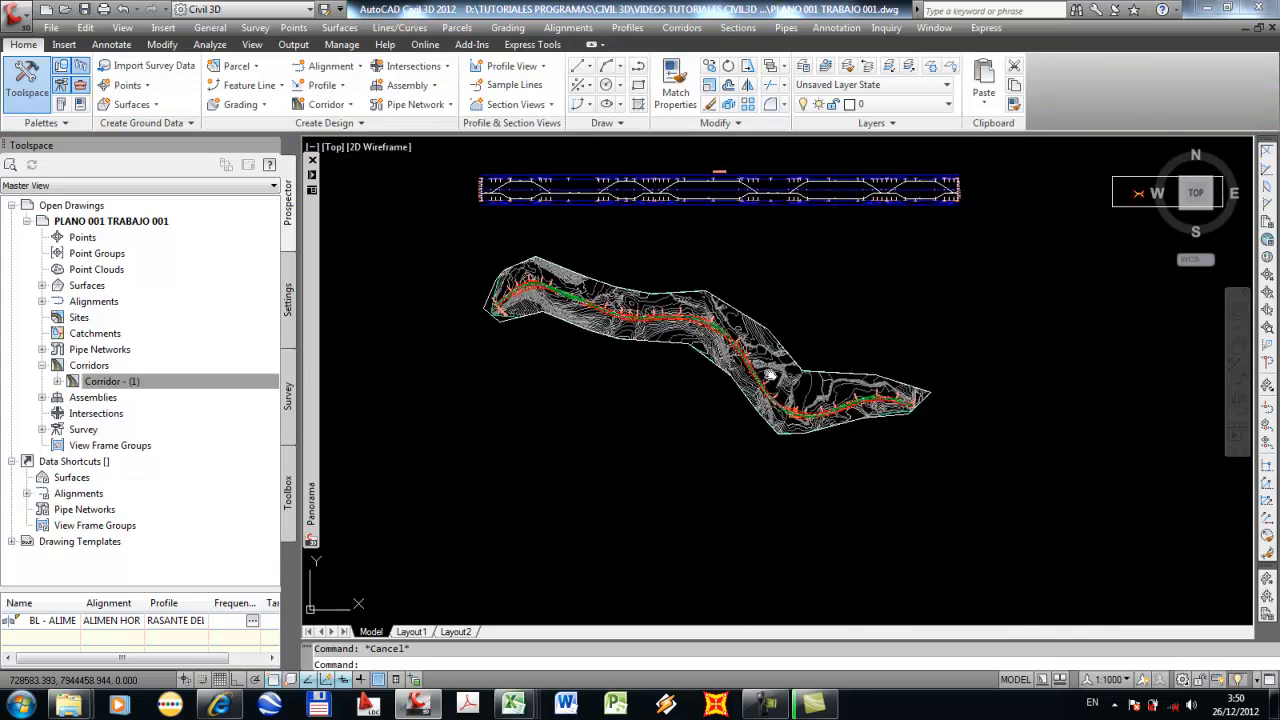
{"action": "scroll", "coordinate": [736, 358], "scroll_direction": "up", "scroll_amount": 4}
{"action": "scroll", "coordinate": [718, 352], "scroll_direction": "up", "scroll_amount": 4}
{"action": "scroll", "coordinate": [745, 356], "scroll_direction": "down", "scroll_amount": 3}
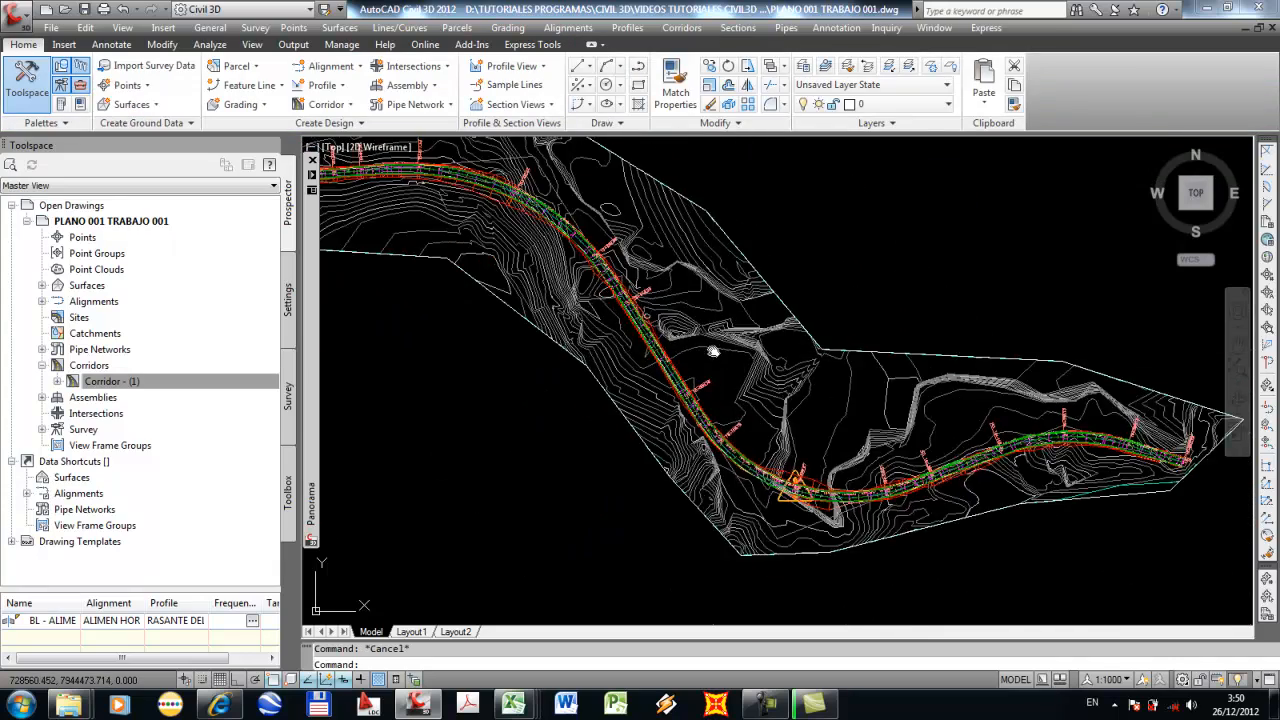
{"action": "scroll", "coordinate": [760, 385], "scroll_direction": "up", "scroll_amount": 4}
{"action": "scroll", "coordinate": [741, 385], "scroll_direction": "up", "scroll_amount": 3}
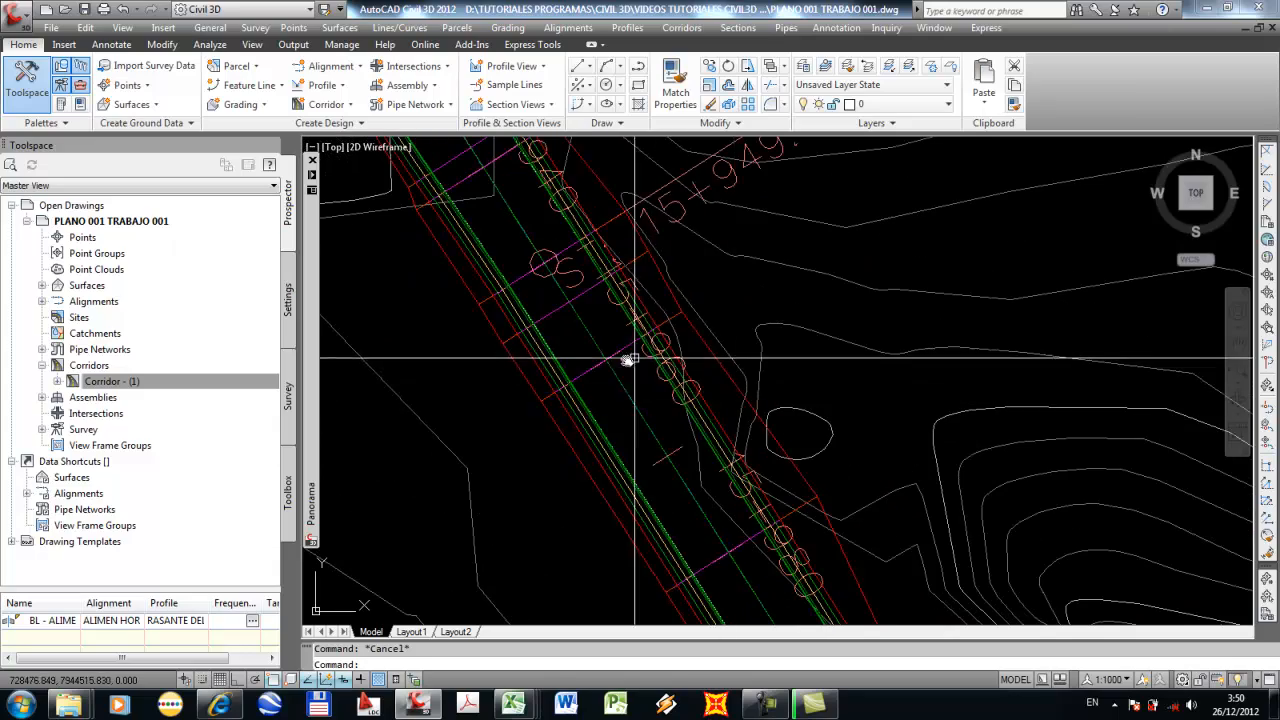
{"action": "scroll", "coordinate": [661, 345], "scroll_direction": "down", "scroll_amount": 5}
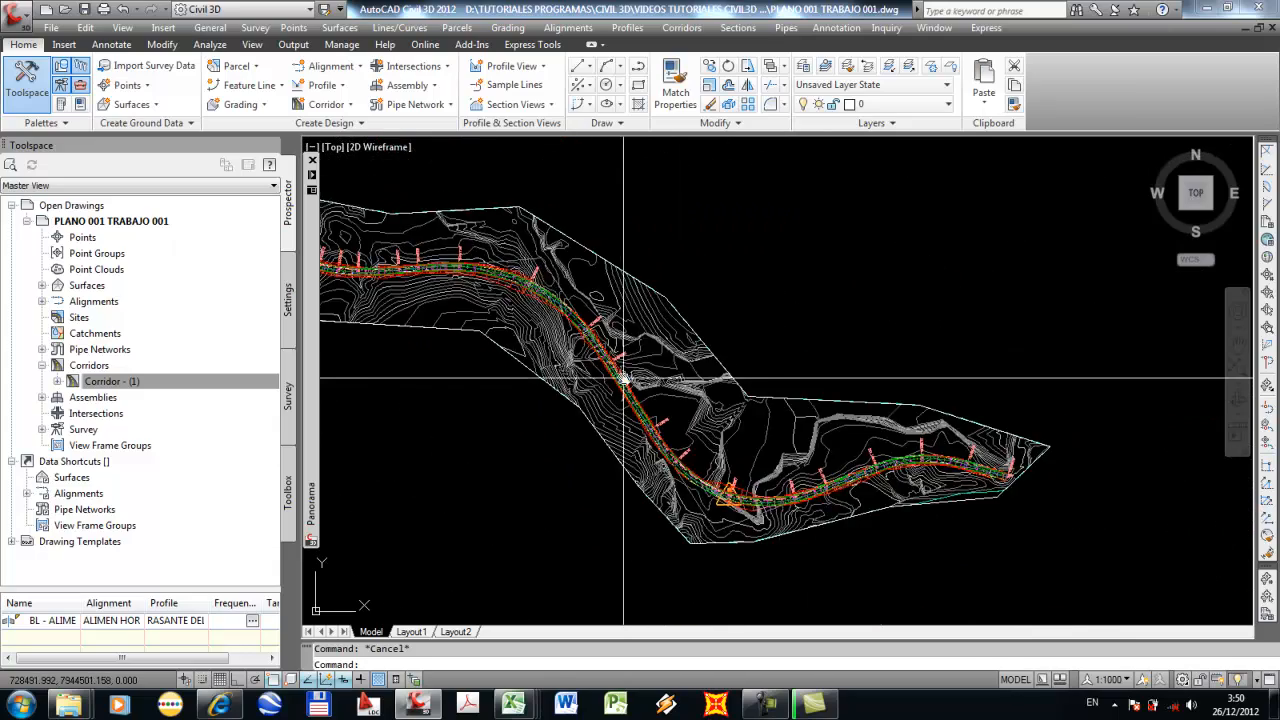
{"action": "scroll", "coordinate": [620, 368], "scroll_direction": "up", "scroll_amount": 3}
{"action": "scroll", "coordinate": [634, 369], "scroll_direction": "up", "scroll_amount": 3}
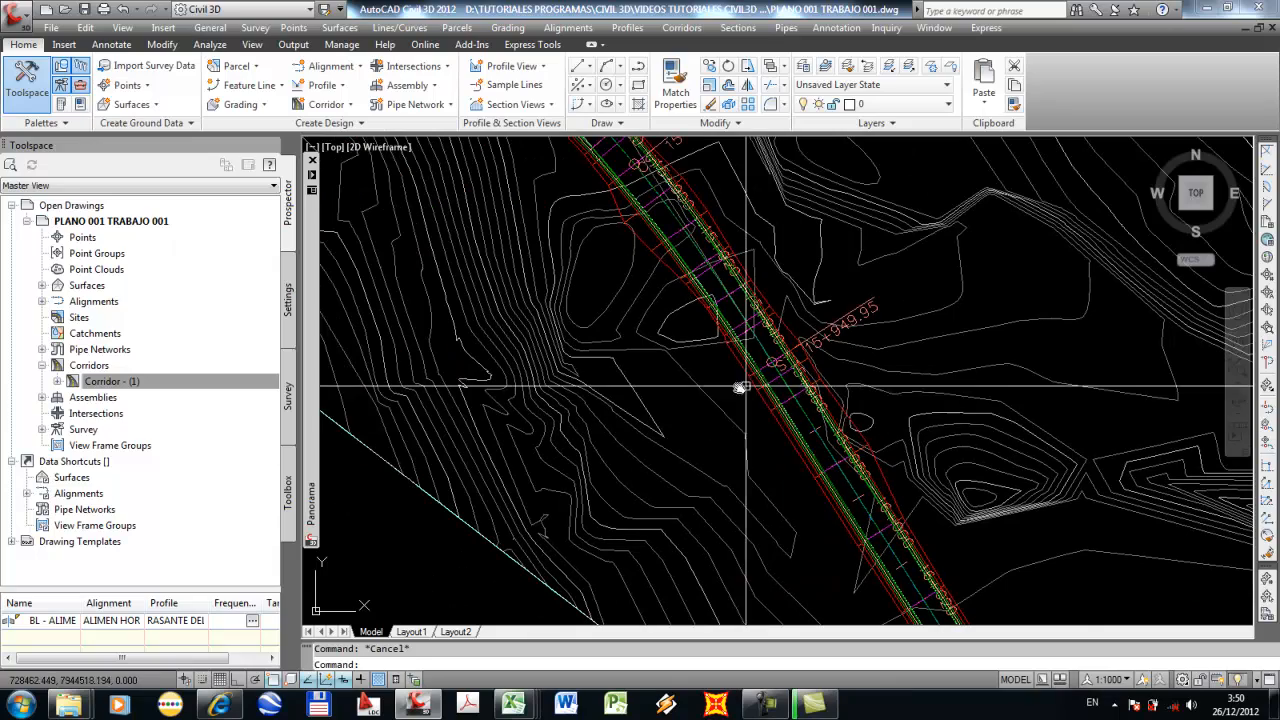
{"action": "middle_click_drag", "start_coordinate": [718, 387], "coordinate": [808, 446]}
{"action": "scroll", "coordinate": [775, 418], "scroll_direction": "down", "scroll_amount": 3}
{"action": "scroll", "coordinate": [764, 406], "scroll_direction": "up", "scroll_amount": 1}
{"action": "scroll", "coordinate": [580, 366], "scroll_direction": "down", "scroll_amount": 5}
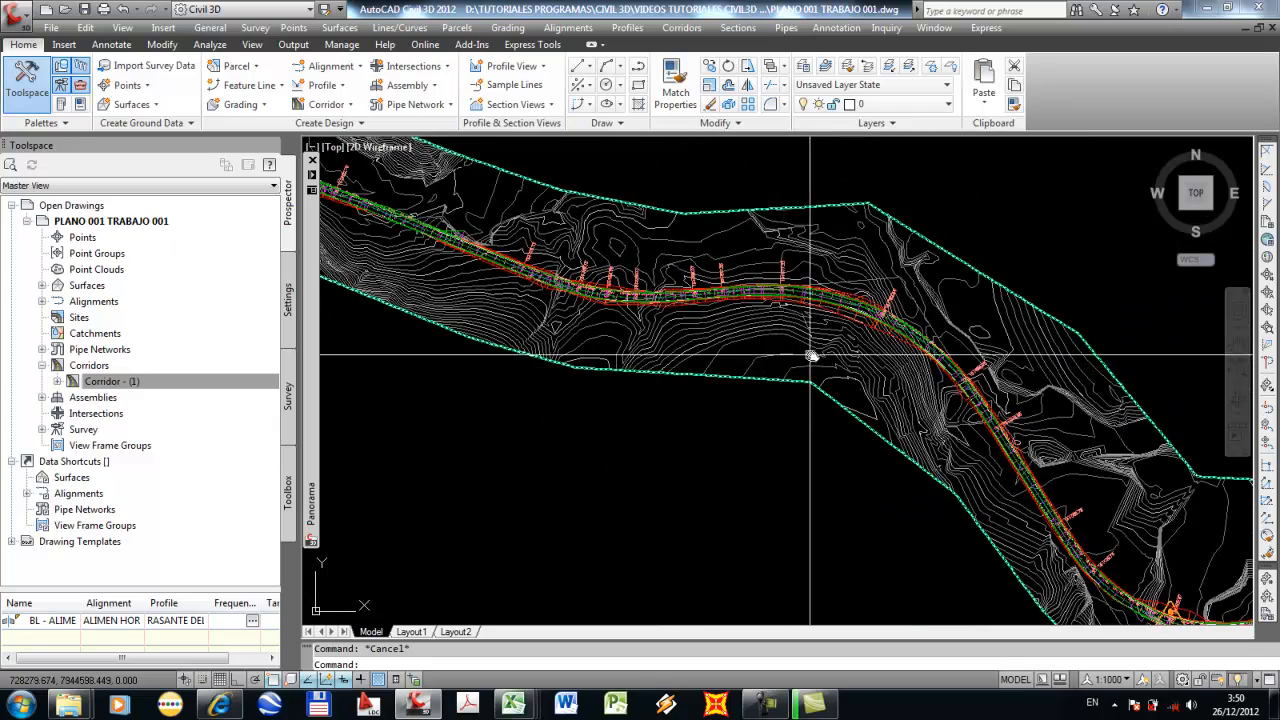
{"action": "scroll", "coordinate": [814, 371], "scroll_direction": "down", "scroll_amount": 3}
{"action": "scroll", "coordinate": [757, 379], "scroll_direction": "up", "scroll_amount": 4}
{"action": "scroll", "coordinate": [777, 374], "scroll_direction": "up", "scroll_amount": 4}
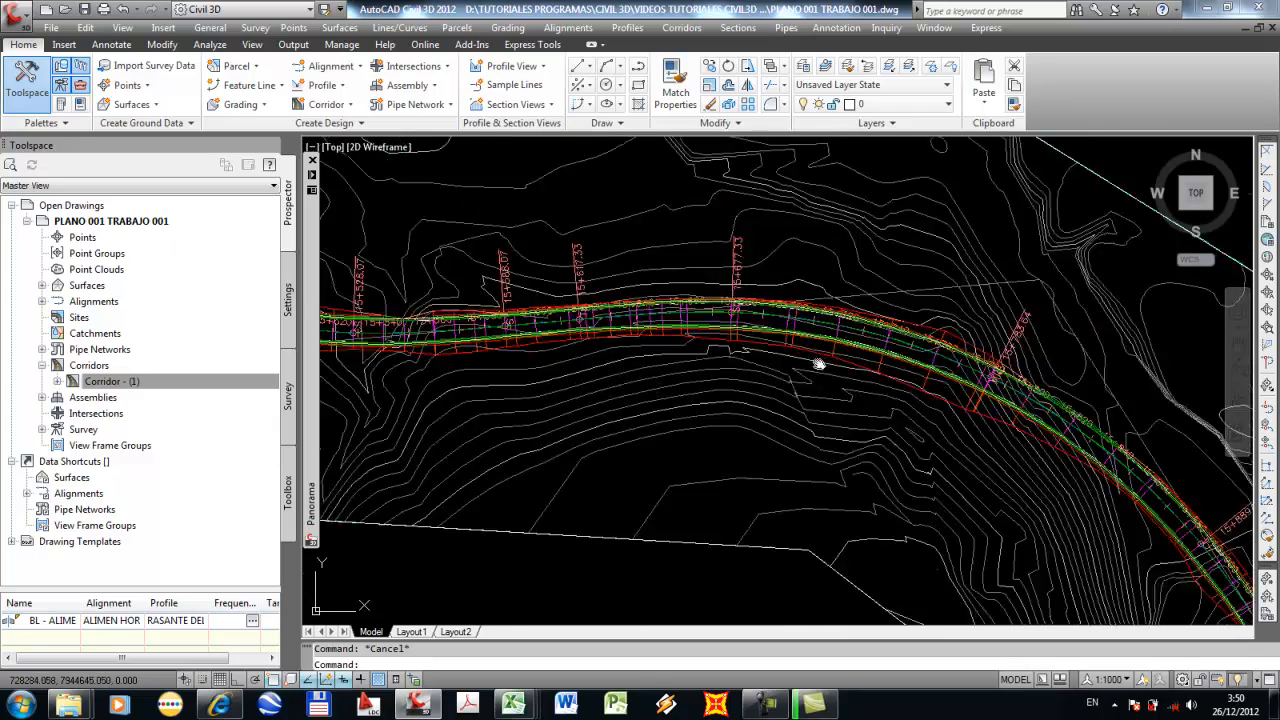
{"action": "scroll", "coordinate": [855, 388], "scroll_direction": "down", "scroll_amount": 5}
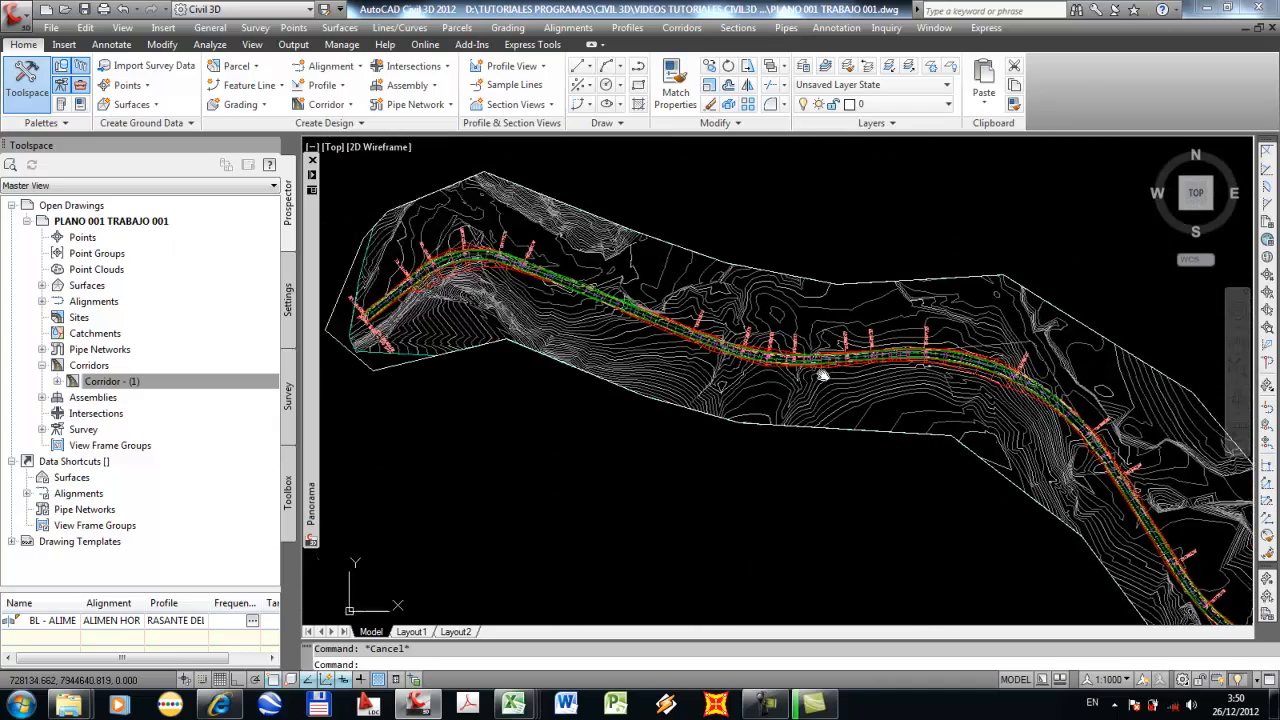
{"action": "scroll", "coordinate": [786, 356], "scroll_direction": "up", "scroll_amount": 5}
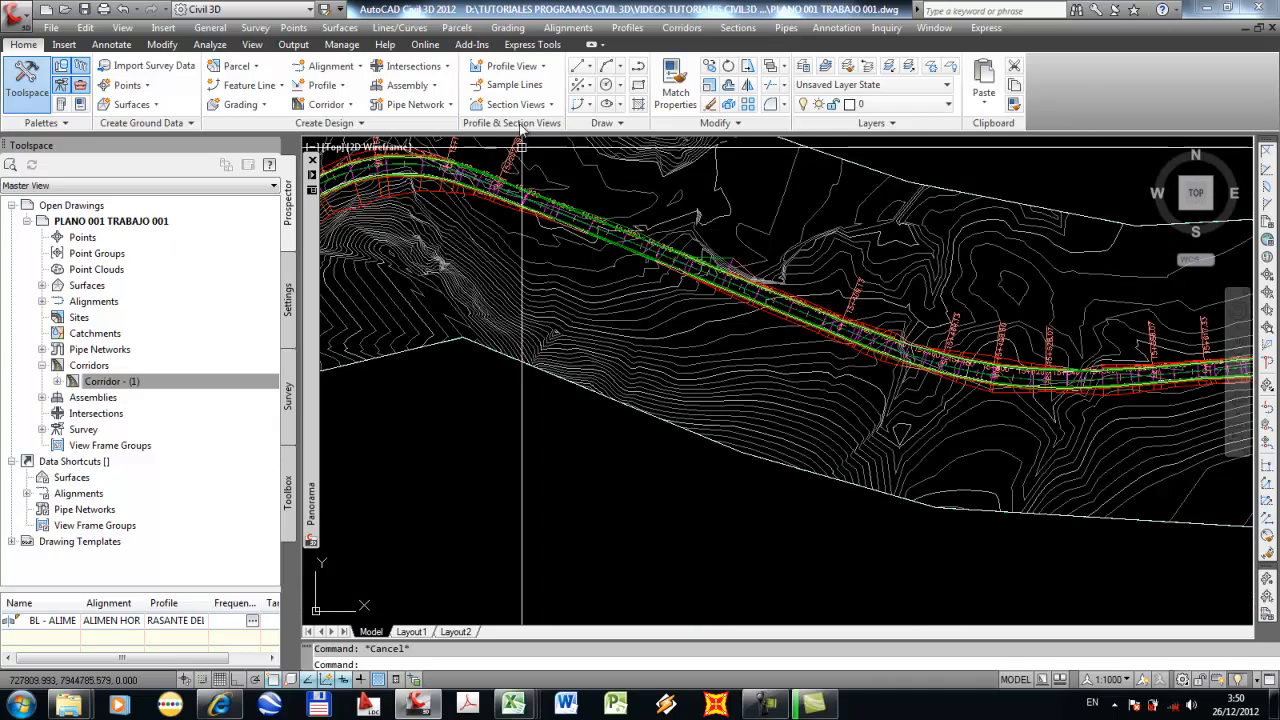
{"action": "scroll", "coordinate": [645, 230], "scroll_direction": "up", "scroll_amount": 3}
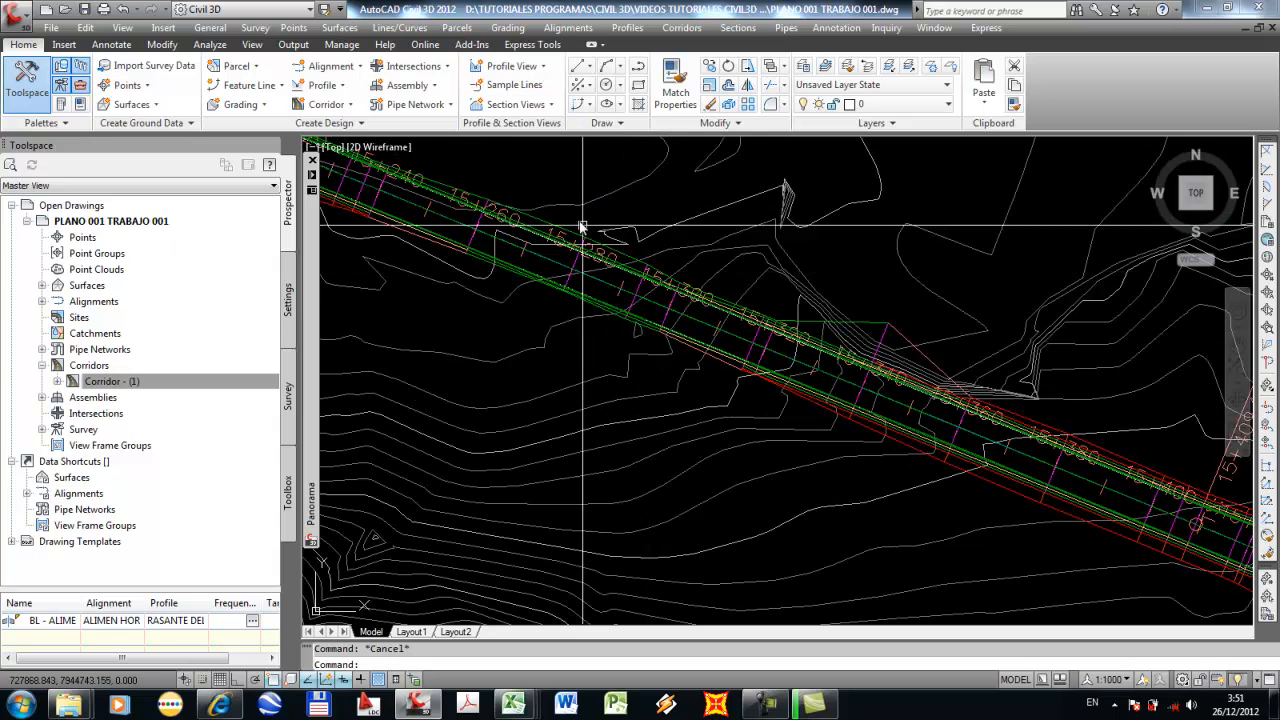
Create a sample line group for the alignment ALIMEN HORIZONTAL 001 PLANO 001, sampling both TERRENO and Corridor - (1).
{"action": "left_click", "coordinate": [515, 88]}
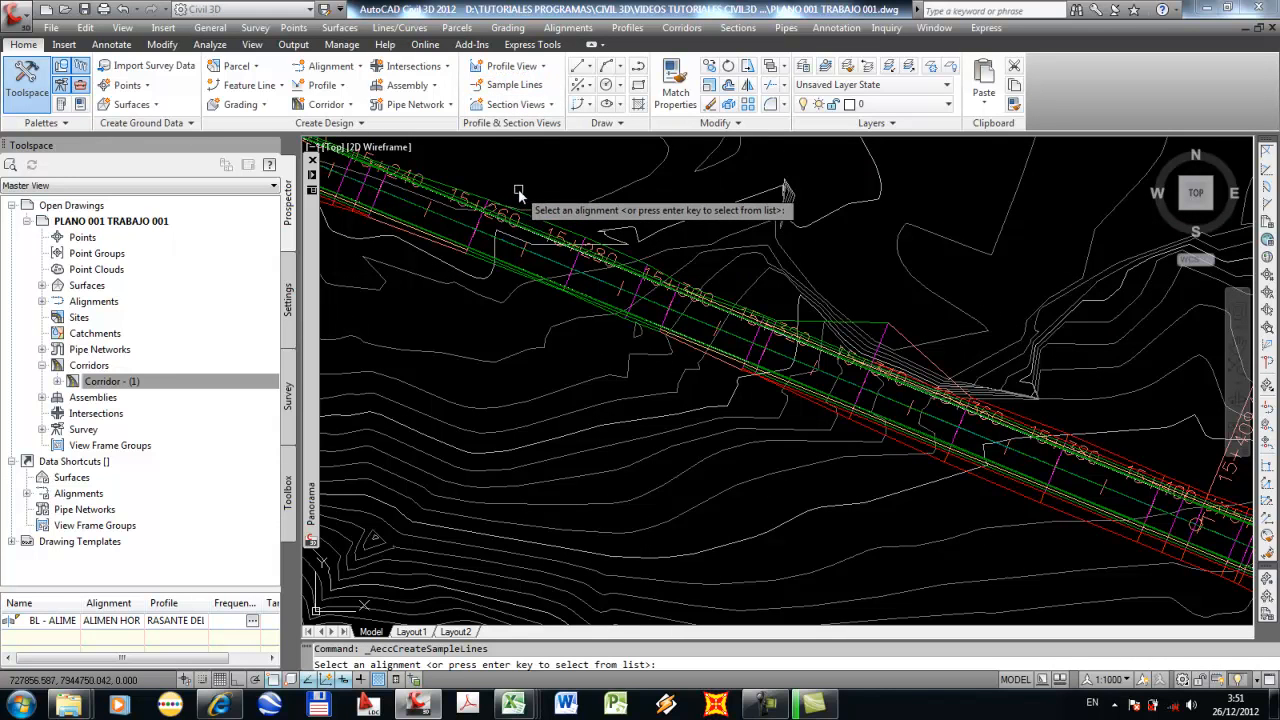
{"action": "key", "text": "Return"}
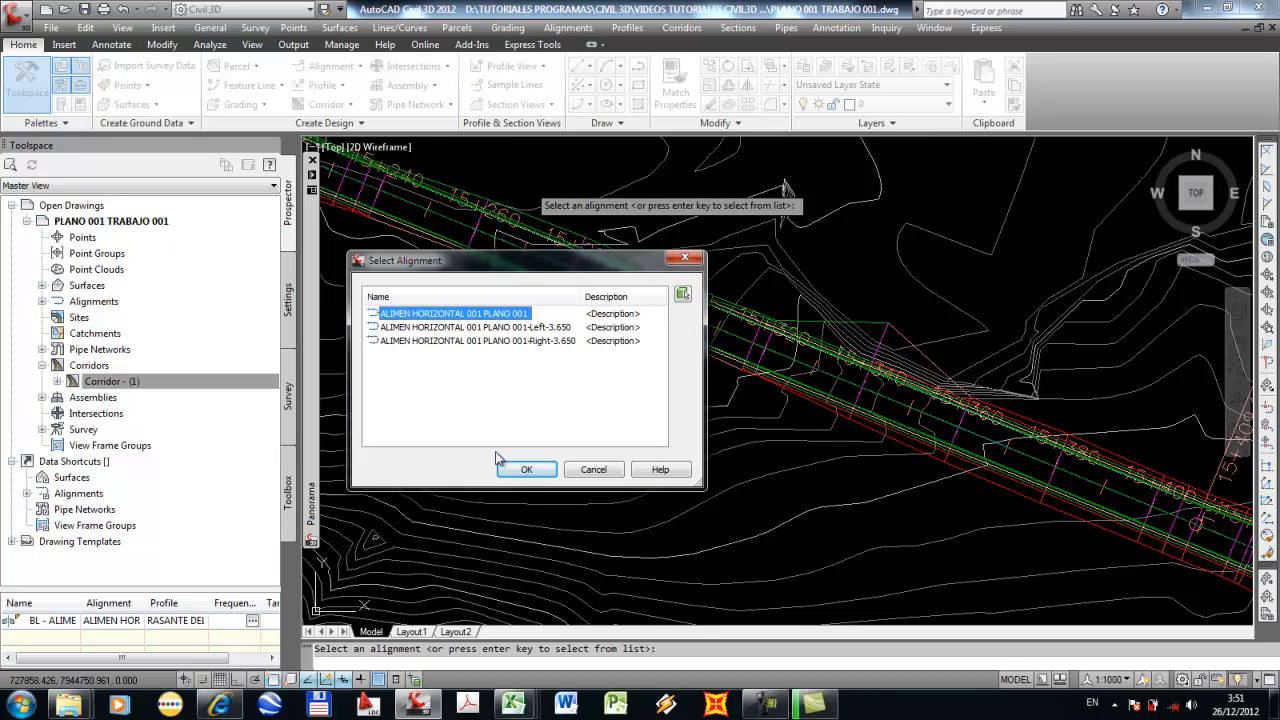
{"action": "left_click", "coordinate": [527, 468]}
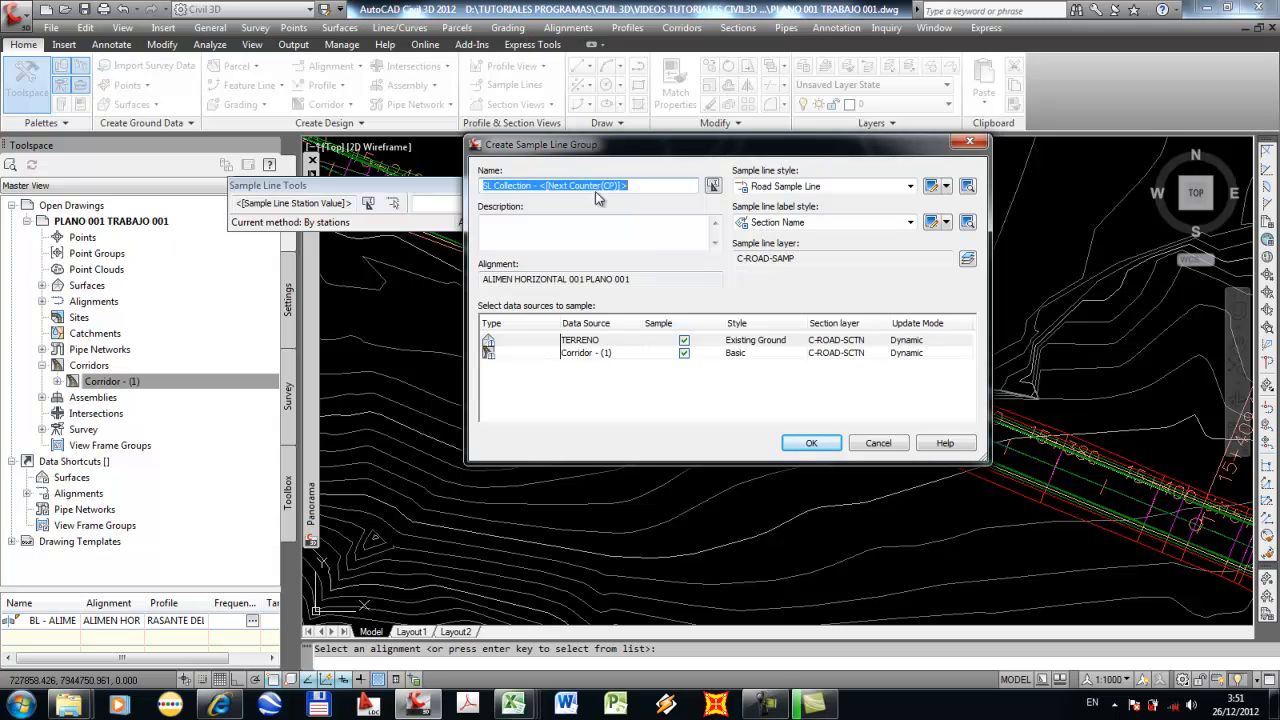
{"action": "left_click", "coordinate": [811, 443]}
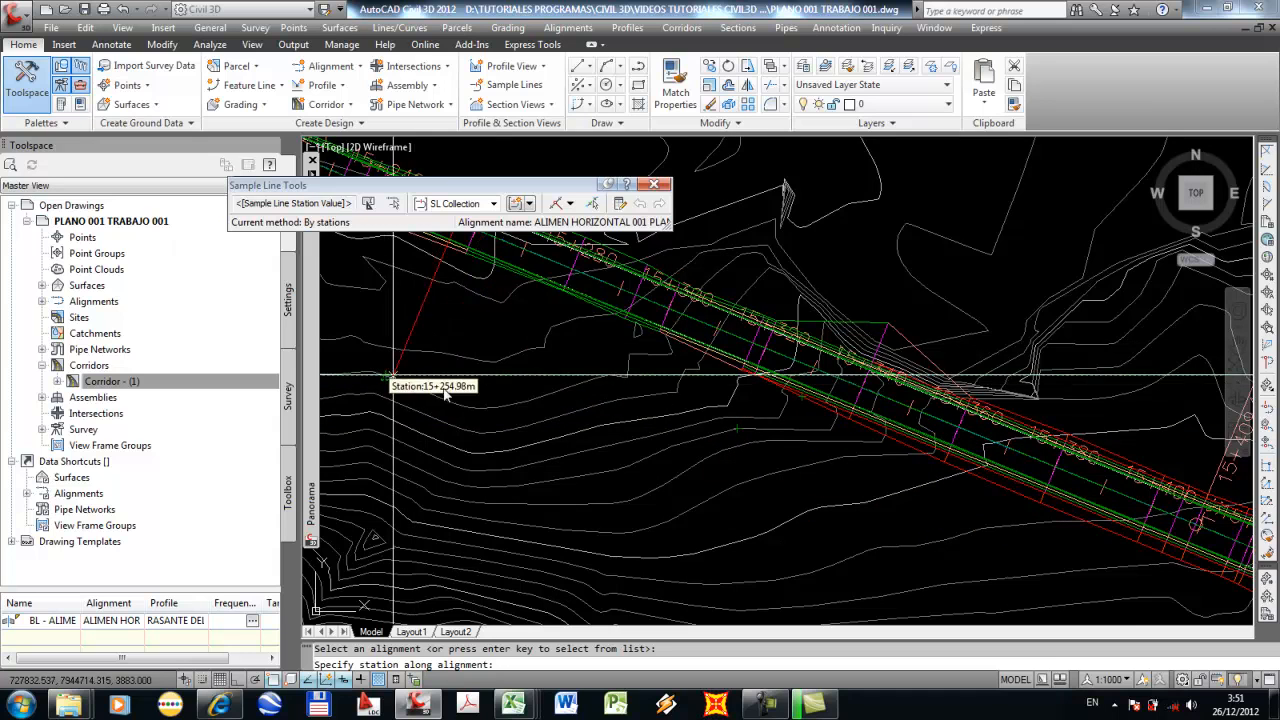
Switch the sample line creation method to a range of stations and open its settings.
{"action": "scroll", "coordinate": [425, 390], "scroll_direction": "down", "scroll_amount": 5}
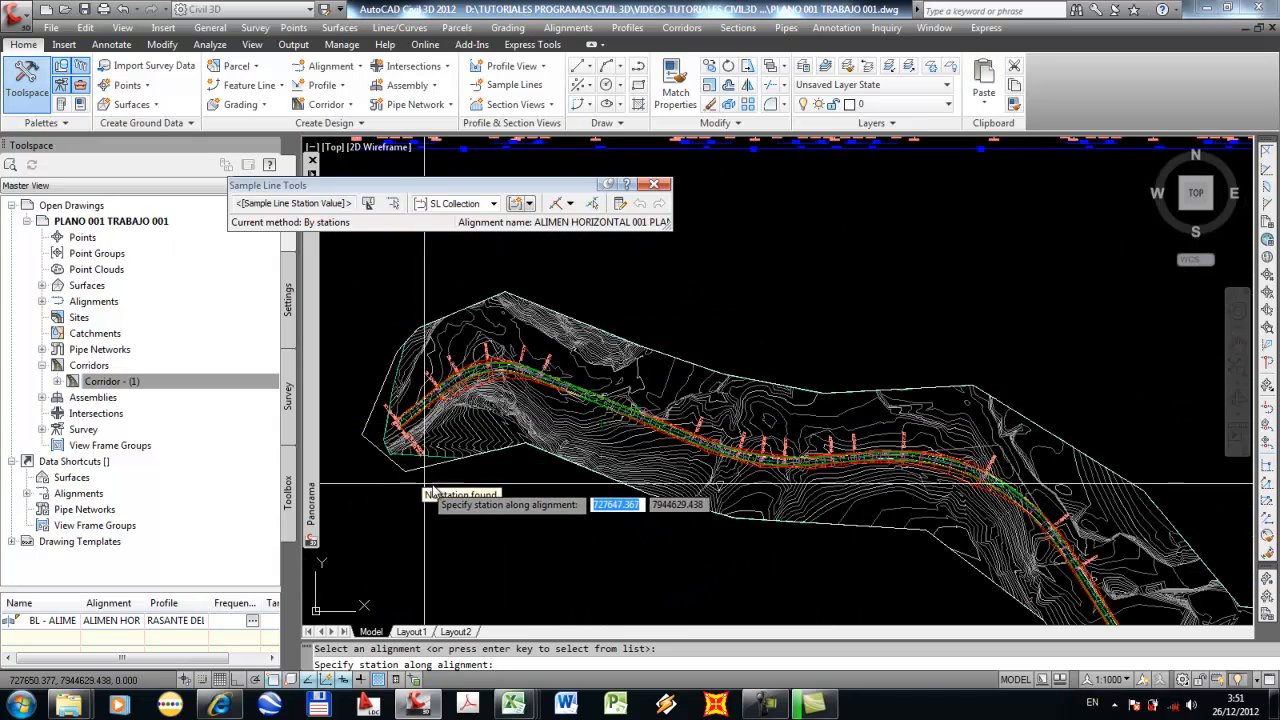
{"action": "middle_click_drag", "start_coordinate": [838, 510], "coordinate": [648, 400]}
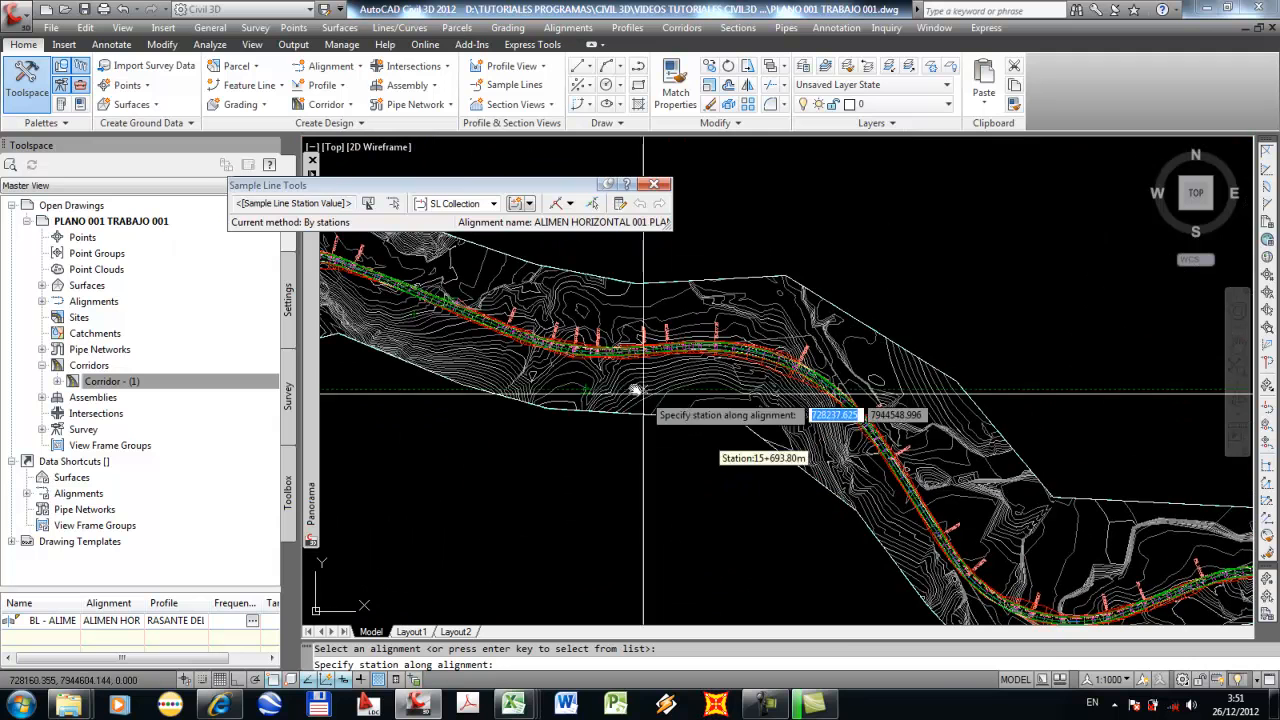
{"action": "left_click", "coordinate": [570, 204]}
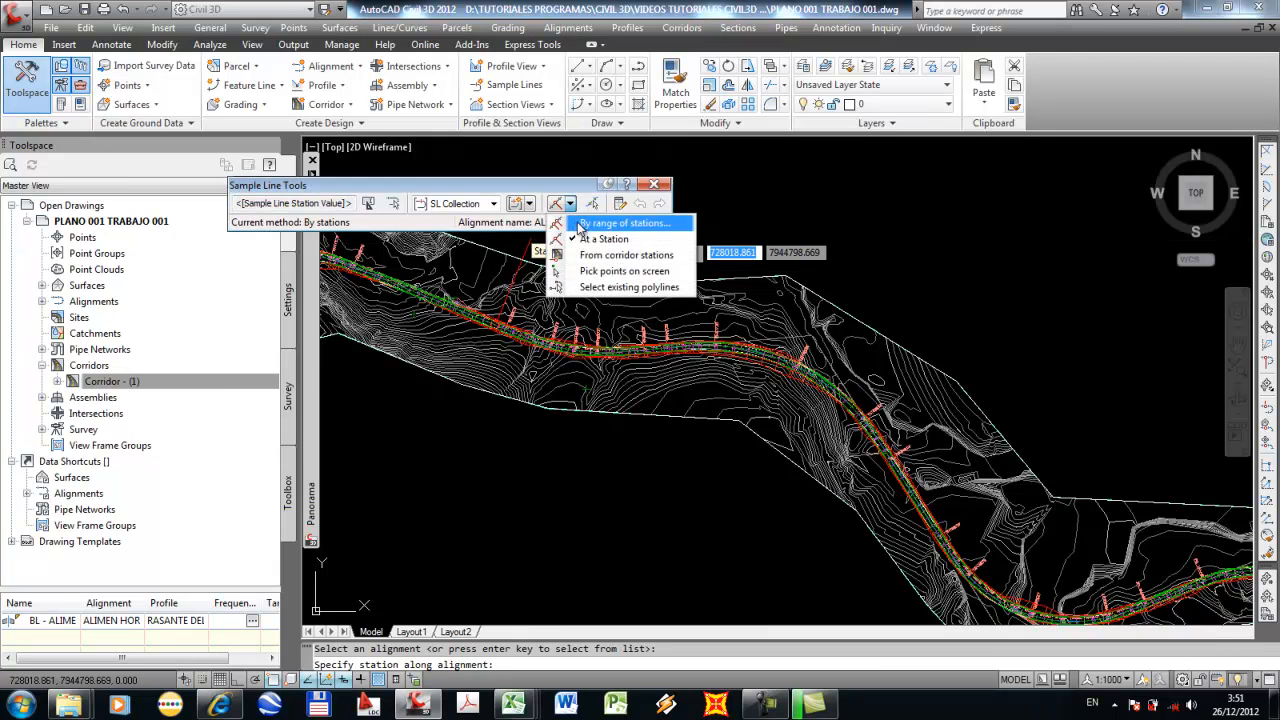
{"action": "left_click", "coordinate": [618, 223]}
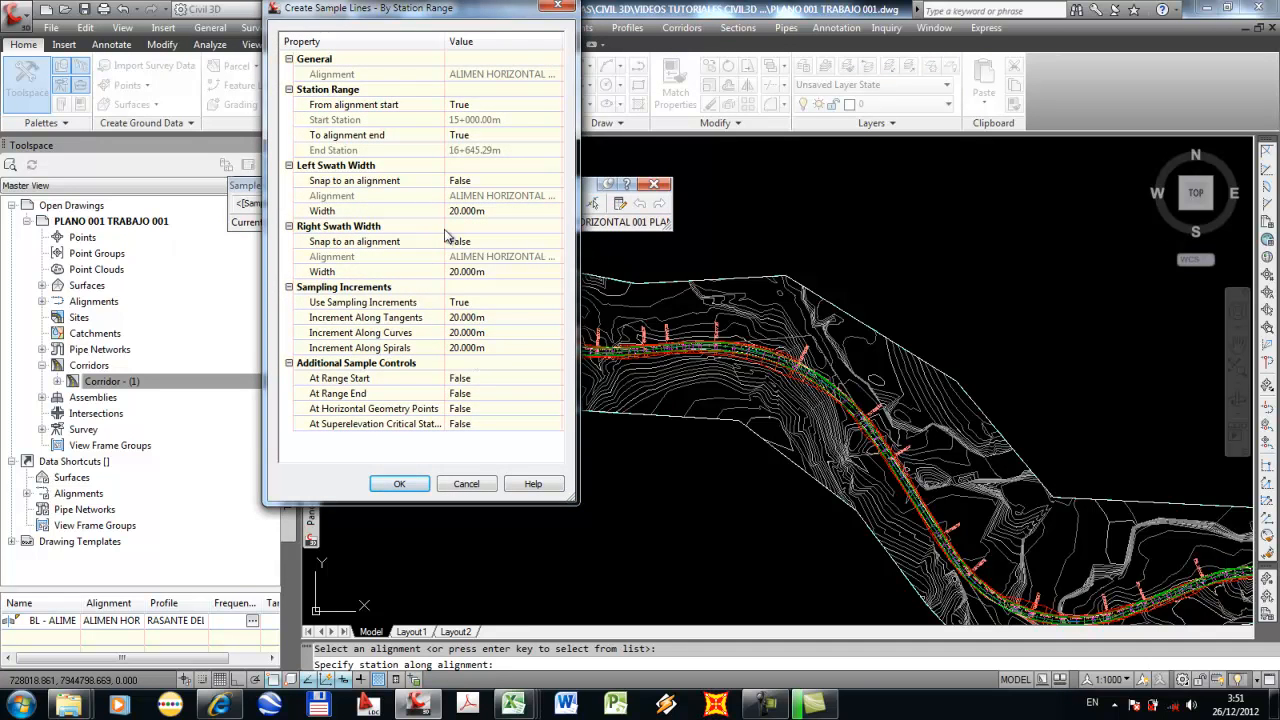
{"action": "mouse_move", "coordinate": [474, 10]}
{"action": "left_mouse_down"}
{"action": "mouse_move", "coordinate": [640, 97]}
{"action": "mouse_move", "coordinate": [750, 64]}
{"action": "left_mouse_up"}
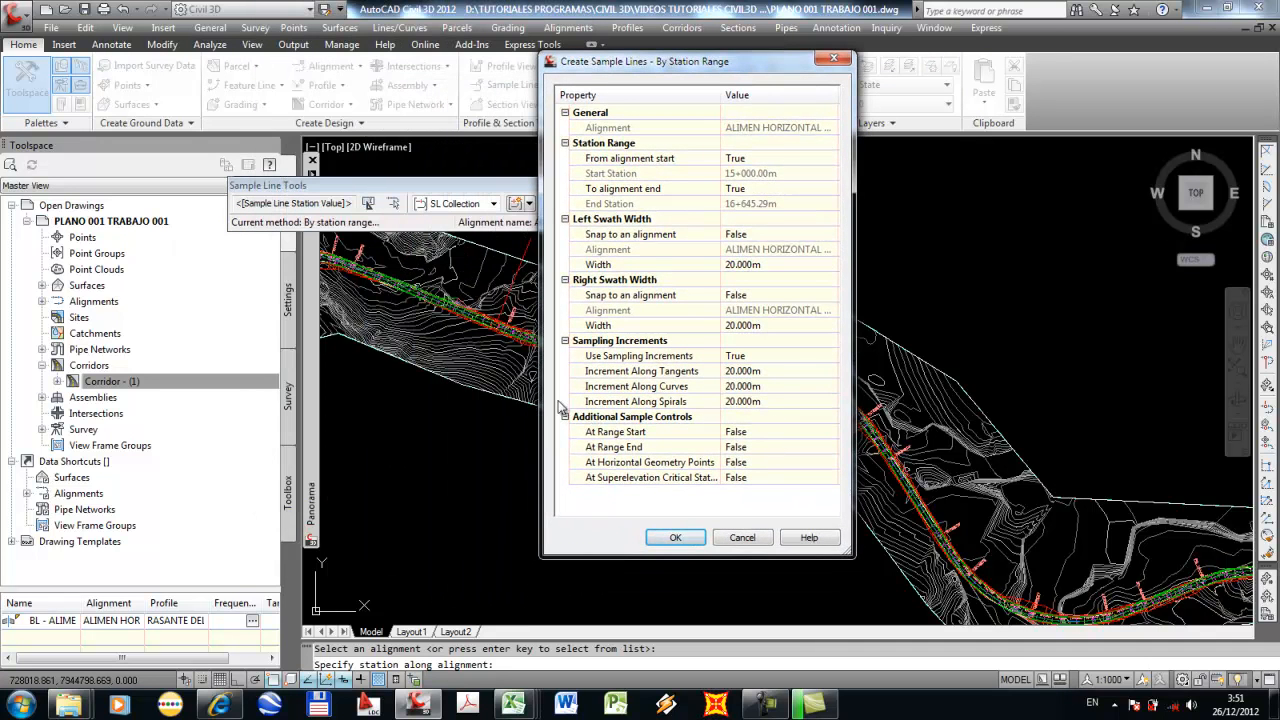
Set the sampling increments along curves and along spirals to 10 m each, and create the sample lines.
{"action": "left_click", "coordinate": [606, 374]}
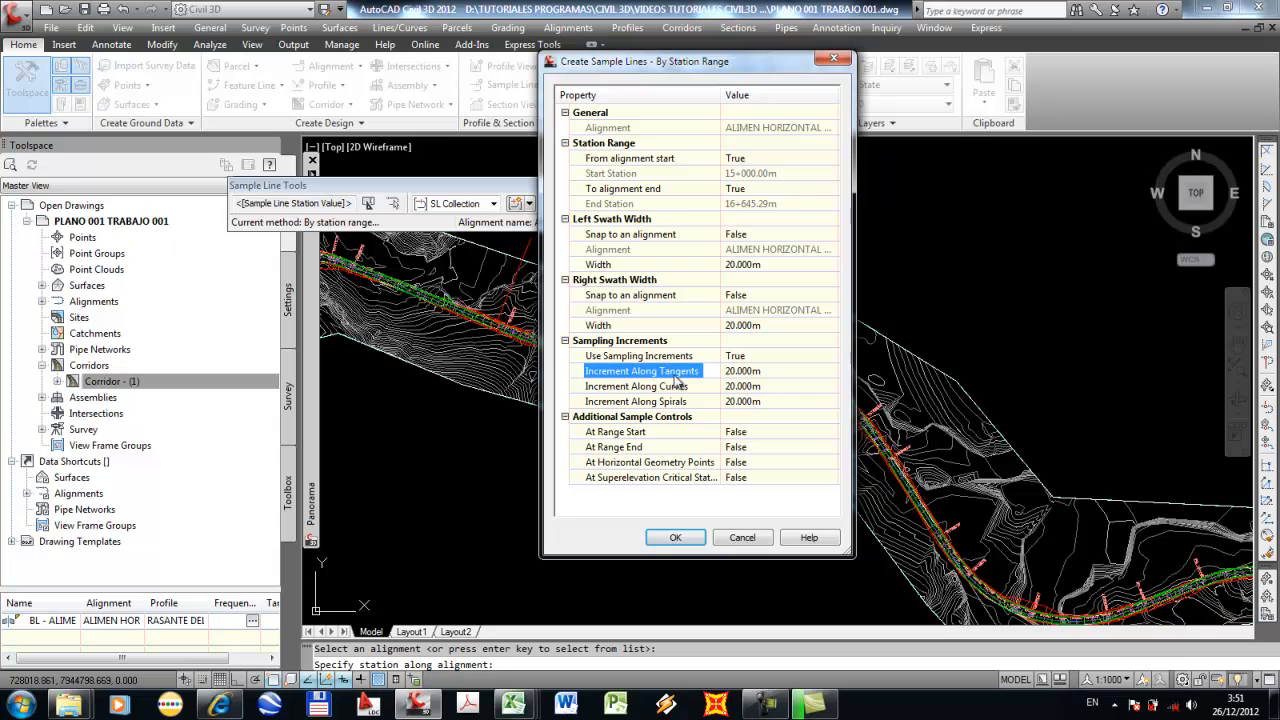
{"action": "left_click", "coordinate": [748, 372]}
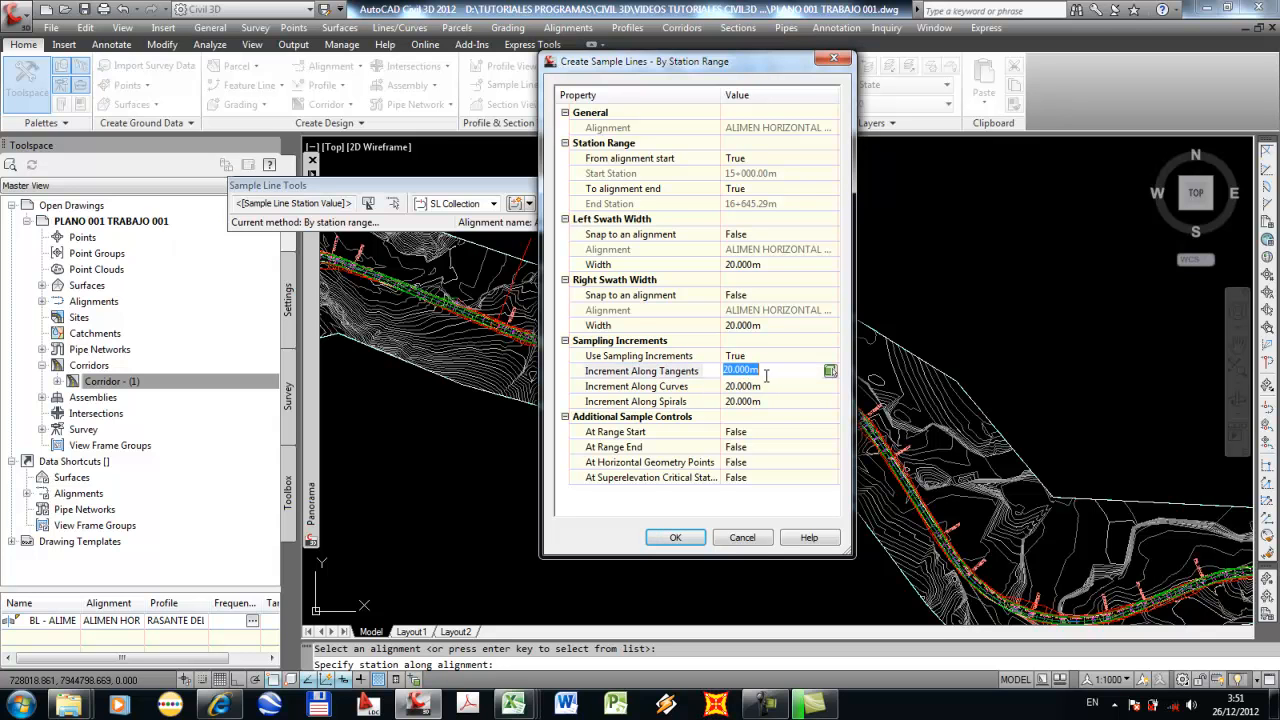
{"action": "left_click", "coordinate": [750, 385]}
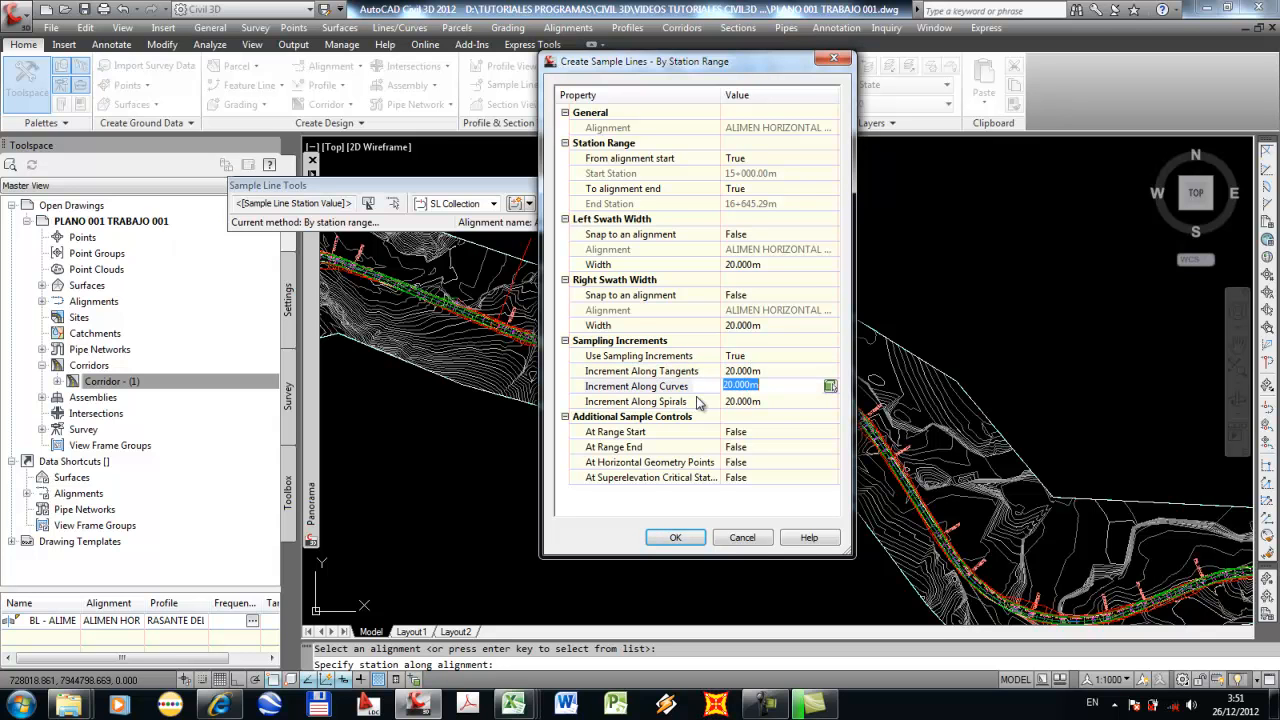
{"action": "type", "text": "10"}
{"action": "left_click", "coordinate": [745, 401]}
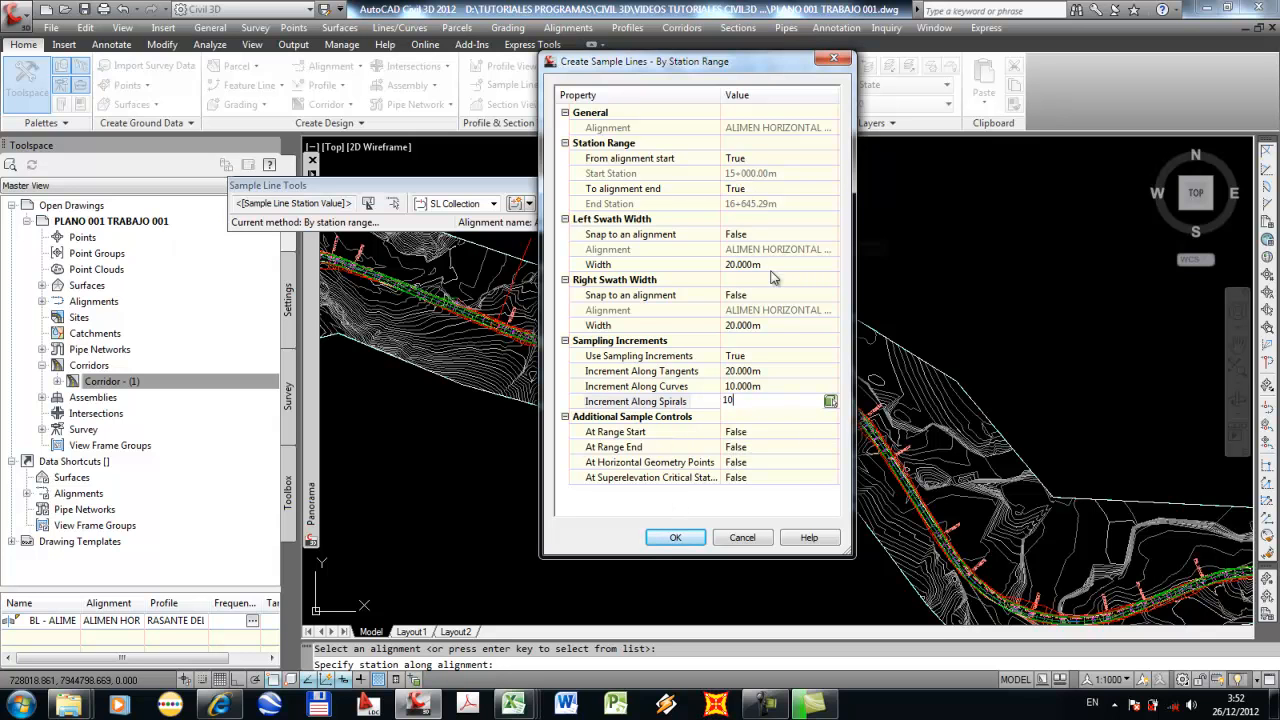
{"action": "left_click", "coordinate": [675, 539]}
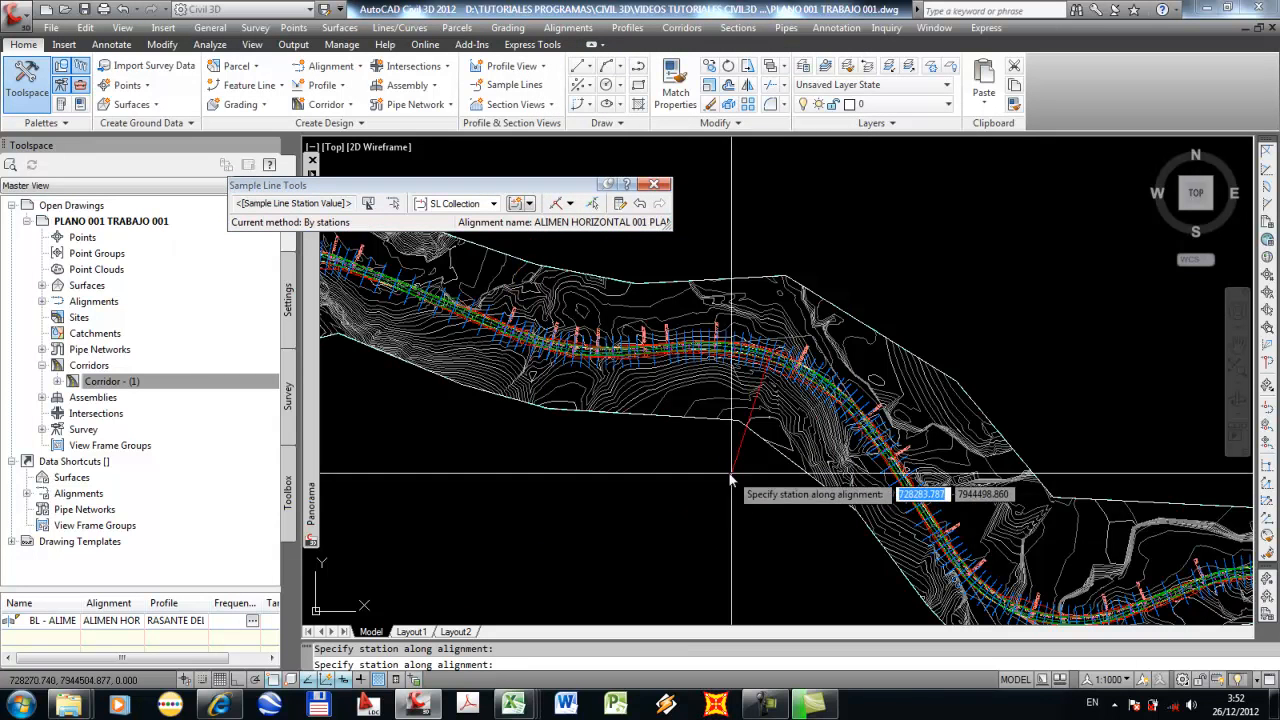
{"action": "key", "text": "Return"}
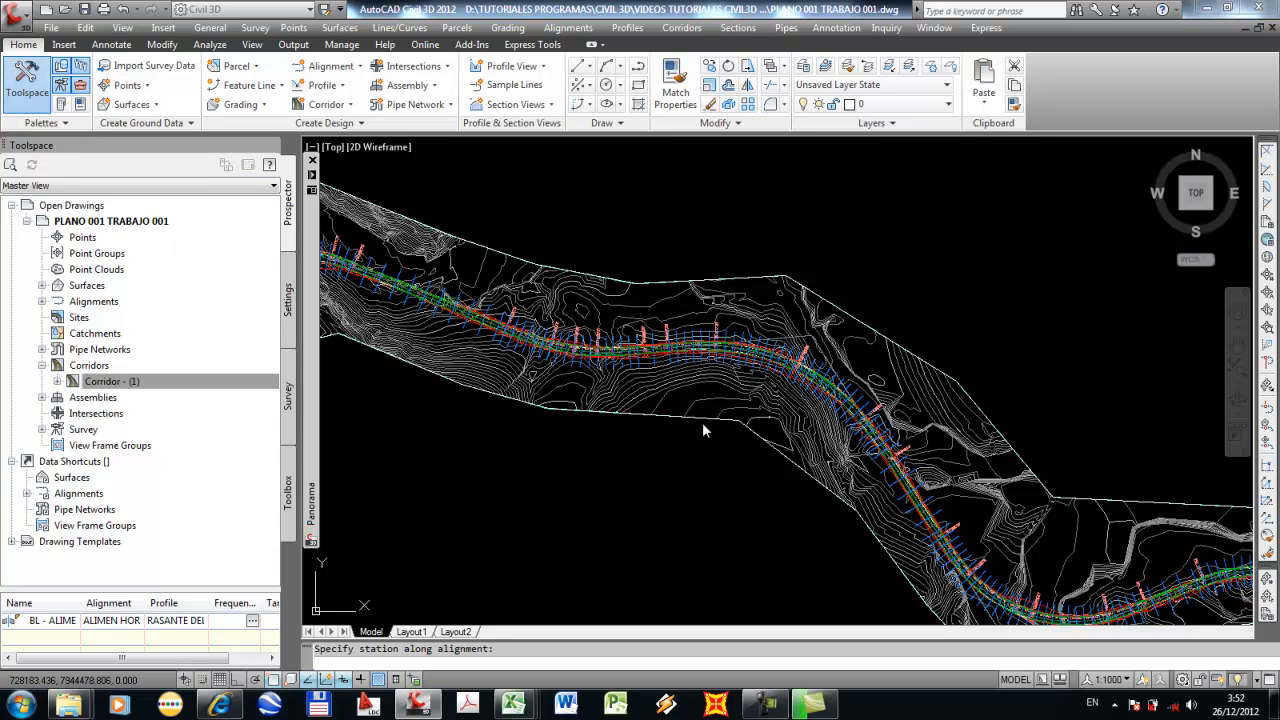
Turn off the layer holding the station labels of the sample lines.
{"action": "scroll", "coordinate": [733, 346], "scroll_direction": "up", "scroll_amount": 4}
{"action": "scroll", "coordinate": [733, 346], "scroll_direction": "up", "scroll_amount": 4}
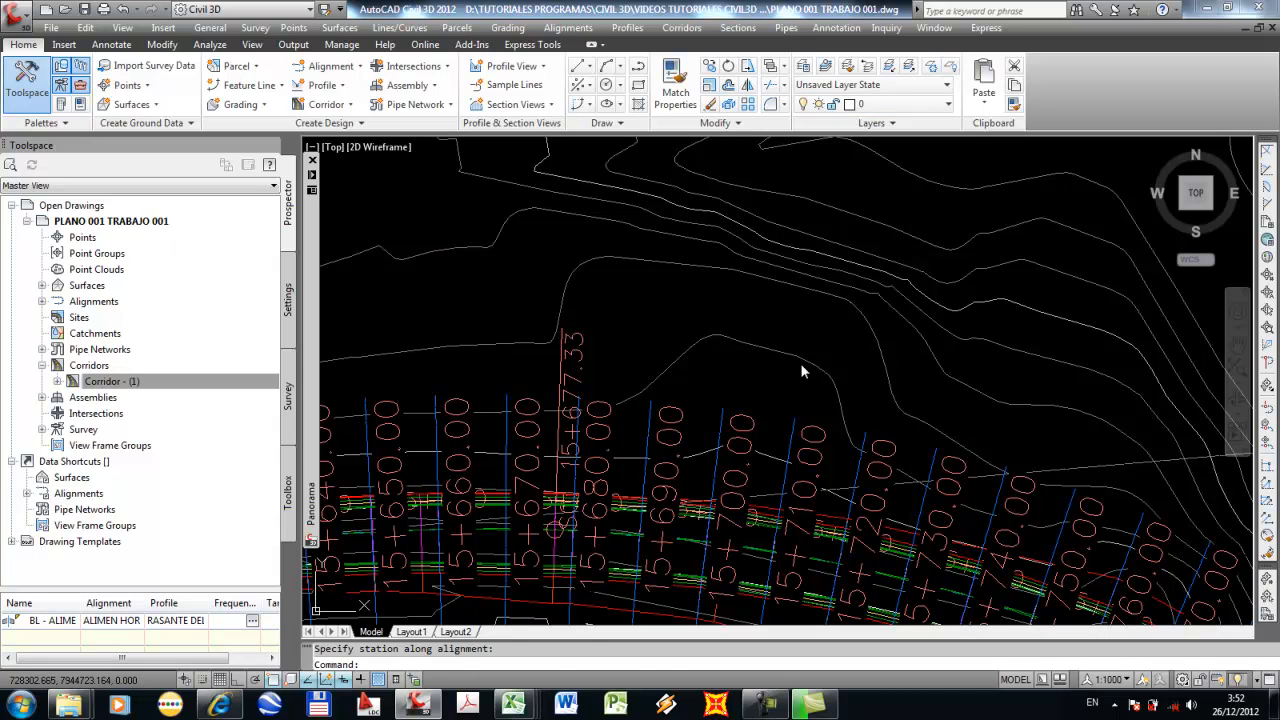
{"action": "left_click", "coordinate": [740, 420]}
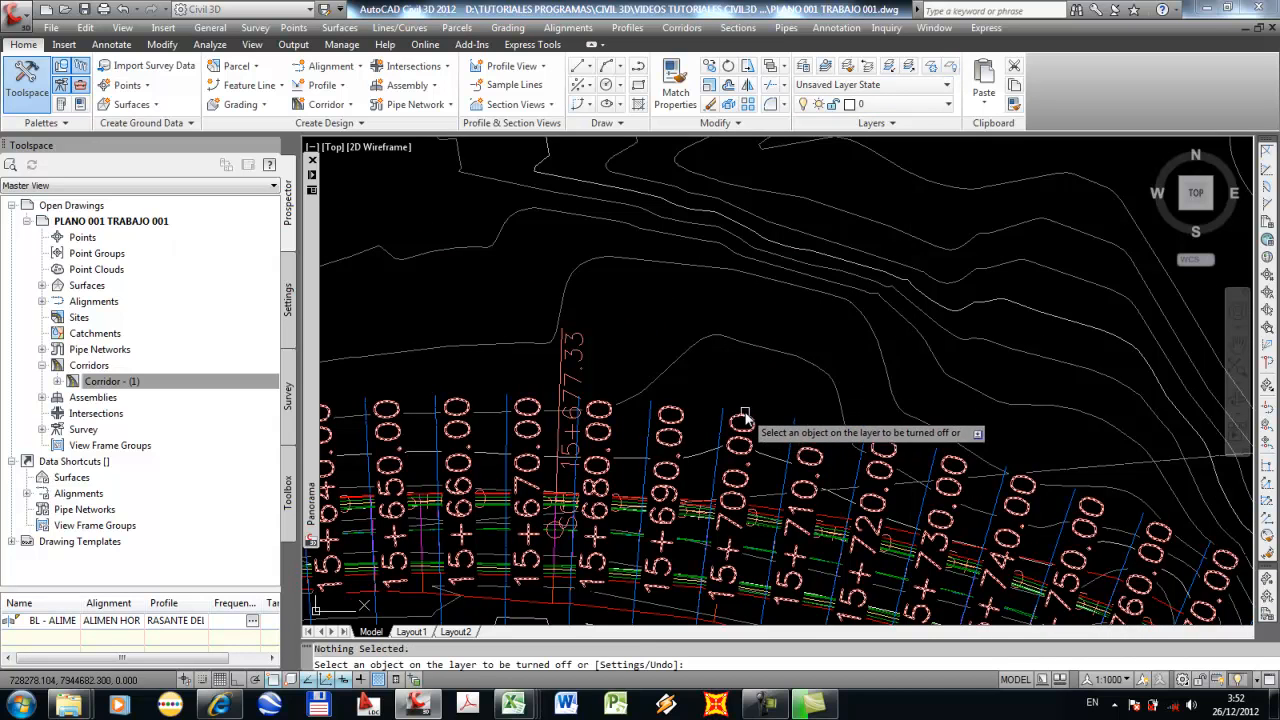
{"action": "scroll", "coordinate": [747, 400], "scroll_direction": "down", "scroll_amount": 6}
{"action": "key", "text": "Escape"}
Examine the placement and spacing of the sample lines along the full length of the corridor.
{"action": "scroll", "coordinate": [703, 293], "scroll_direction": "down", "scroll_amount": 4}
{"action": "middle_click_drag", "start_coordinate": [703, 293], "coordinate": [428, 170]}
{"action": "scroll", "coordinate": [695, 396], "scroll_direction": "up", "scroll_amount": 5}
{"action": "mouse_move", "coordinate": [706, 403]}
{"action": "middle_mouse_down"}
{"action": "mouse_move", "coordinate": [646, 397]}
{"action": "mouse_move", "coordinate": [814, 441]}
{"action": "middle_mouse_up"}
{"action": "scroll", "coordinate": [703, 392], "scroll_direction": "down", "scroll_amount": 3}
{"action": "middle_click_drag", "start_coordinate": [700, 360], "coordinate": [812, 480]}
{"action": "middle_click_drag", "start_coordinate": [726, 411], "coordinate": [831, 496]}
{"action": "mouse_move", "coordinate": [688, 380]}
{"action": "middle_mouse_down"}
{"action": "mouse_move", "coordinate": [793, 393]}
{"action": "mouse_move", "coordinate": [774, 366]}
{"action": "mouse_move", "coordinate": [908, 364]}
{"action": "middle_mouse_up"}
{"action": "scroll", "coordinate": [880, 363], "scroll_direction": "down", "scroll_amount": 4}
{"action": "scroll", "coordinate": [829, 360], "scroll_direction": "up", "scroll_amount": 6}
{"action": "scroll", "coordinate": [757, 349], "scroll_direction": "down", "scroll_amount": 4}
{"action": "middle_click_drag", "start_coordinate": [745, 351], "coordinate": [932, 369]}
{"action": "scroll", "coordinate": [745, 355], "scroll_direction": "down", "scroll_amount": 4}
{"action": "scroll", "coordinate": [742, 362], "scroll_direction": "up", "scroll_amount": 1}
{"action": "mouse_move", "coordinate": [740, 362]}
{"action": "middle_mouse_down"}
{"action": "mouse_move", "coordinate": [689, 380]}
{"action": "mouse_move", "coordinate": [671, 314]}
{"action": "mouse_move", "coordinate": [735, 335]}
{"action": "middle_mouse_up"}
{"action": "scroll", "coordinate": [657, 337], "scroll_direction": "up", "scroll_amount": 3}
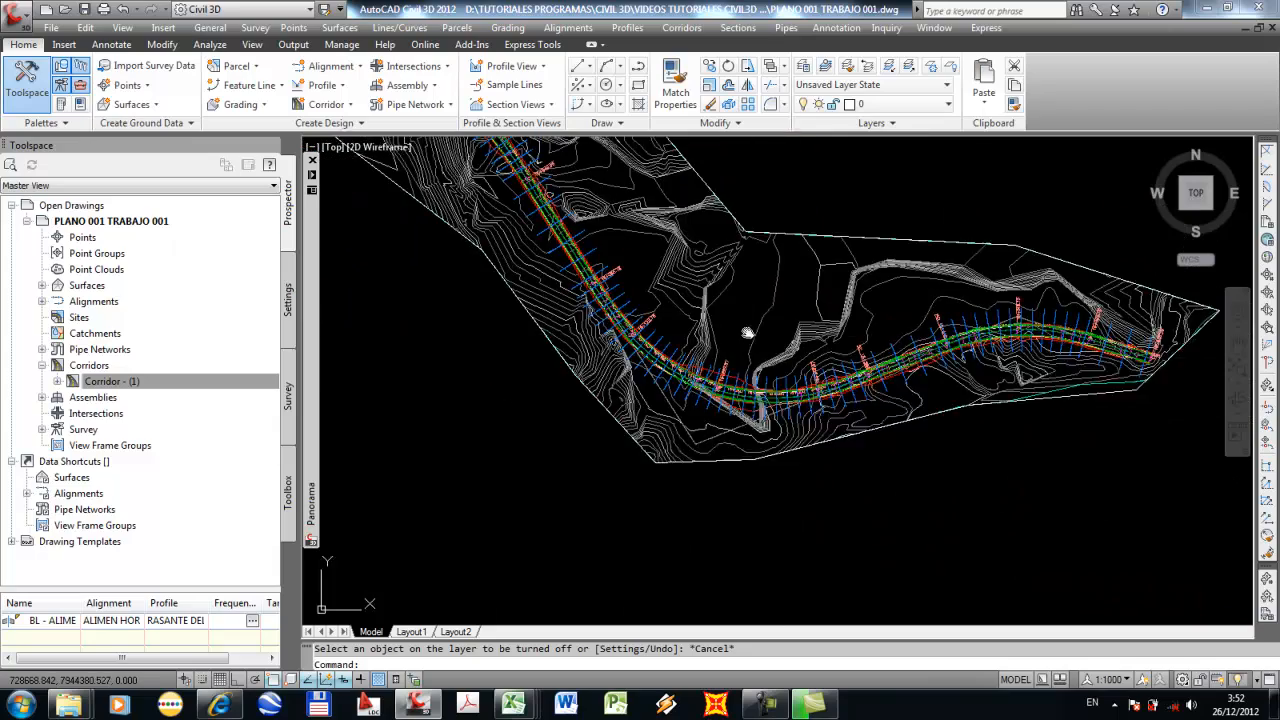
{"action": "scroll", "coordinate": [736, 365], "scroll_direction": "down", "scroll_amount": 3}
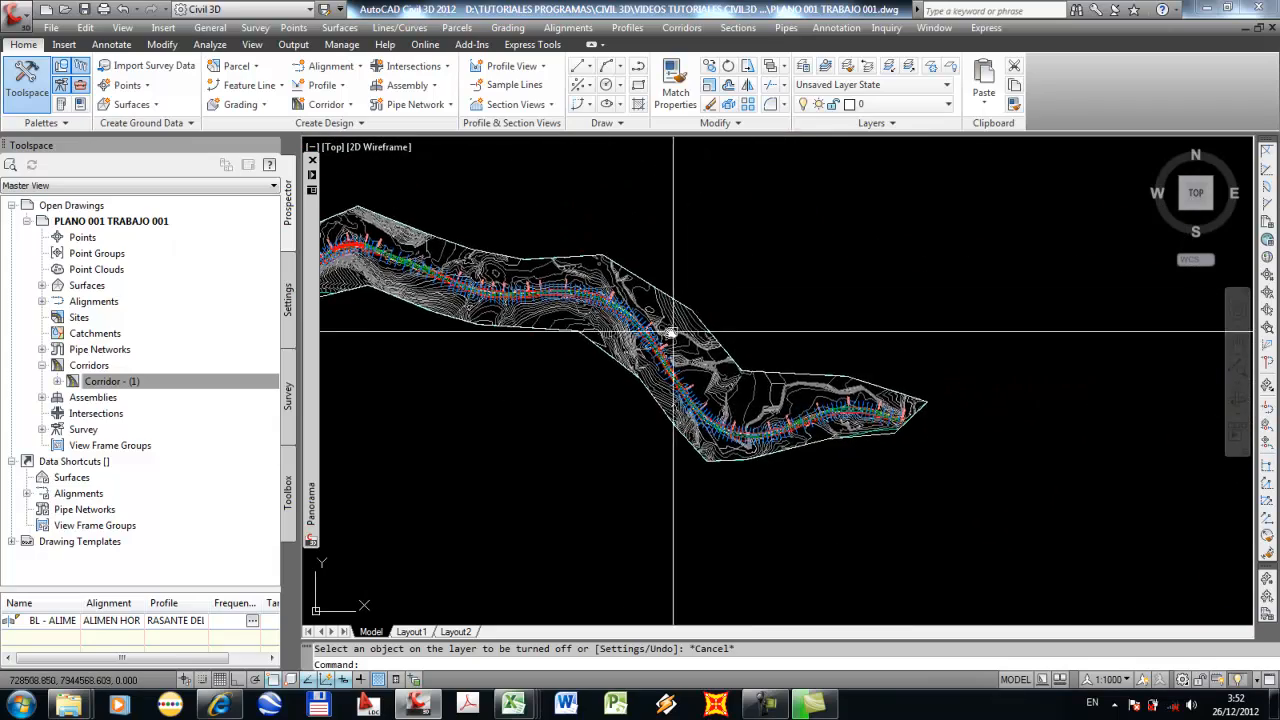
{"action": "scroll", "coordinate": [674, 333], "scroll_direction": "up", "scroll_amount": 5}
{"action": "middle_click_drag", "start_coordinate": [646, 286], "coordinate": [659, 373]}
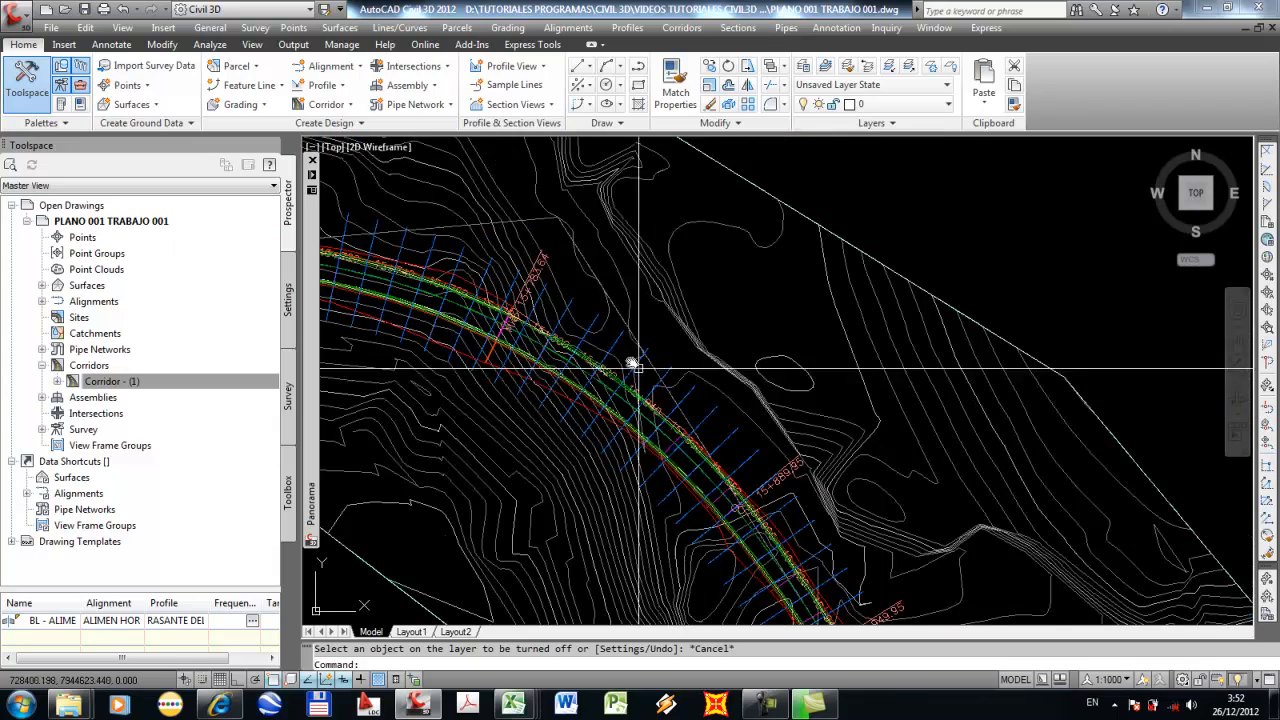
Examine the sample lines crossing the corridor on the curve around station 15+783.64.
{"action": "scroll", "coordinate": [659, 373], "scroll_direction": "down", "scroll_amount": 3}
{"action": "scroll", "coordinate": [630, 347], "scroll_direction": "up", "scroll_amount": 4}
{"action": "scroll", "coordinate": [646, 344], "scroll_direction": "down", "scroll_amount": 3}
{"action": "left_click", "coordinate": [609, 326]}
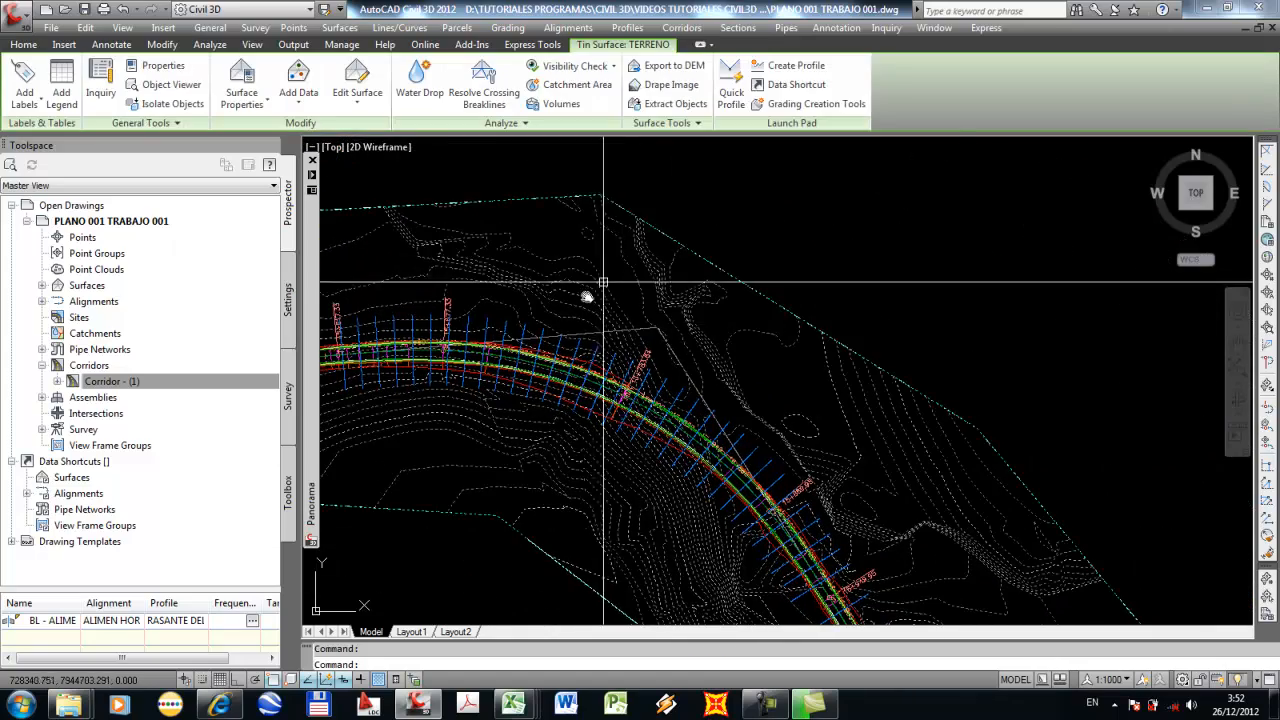
{"action": "scroll", "coordinate": [630, 408], "scroll_direction": "up", "scroll_amount": 7}
{"action": "key", "text": "Escape"}
{"action": "left_click", "coordinate": [629, 410]}
{"action": "scroll", "coordinate": [657, 343], "scroll_direction": "down", "scroll_amount": 3}
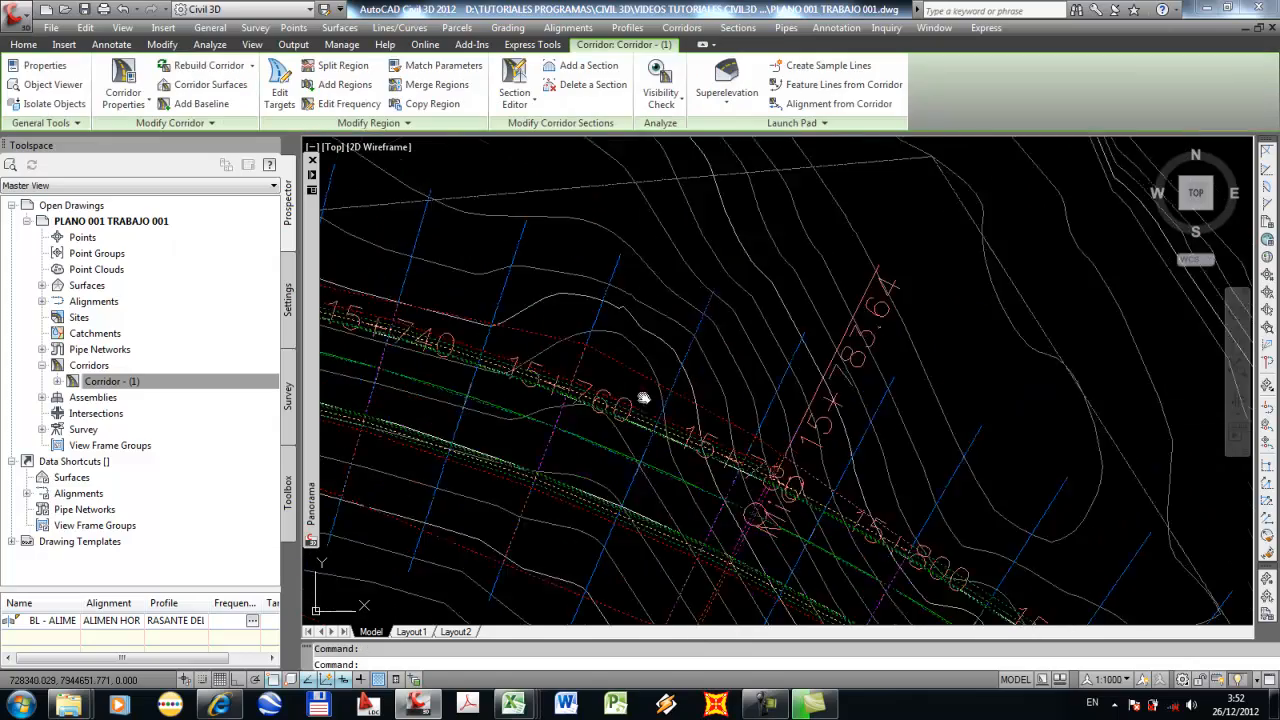
{"action": "scroll", "coordinate": [660, 347], "scroll_direction": "up", "scroll_amount": 2}
{"action": "scroll", "coordinate": [660, 345], "scroll_direction": "up", "scroll_amount": 2}
{"action": "key", "text": "Escape"}
{"action": "scroll", "coordinate": [662, 335], "scroll_direction": "down", "scroll_amount": 4}
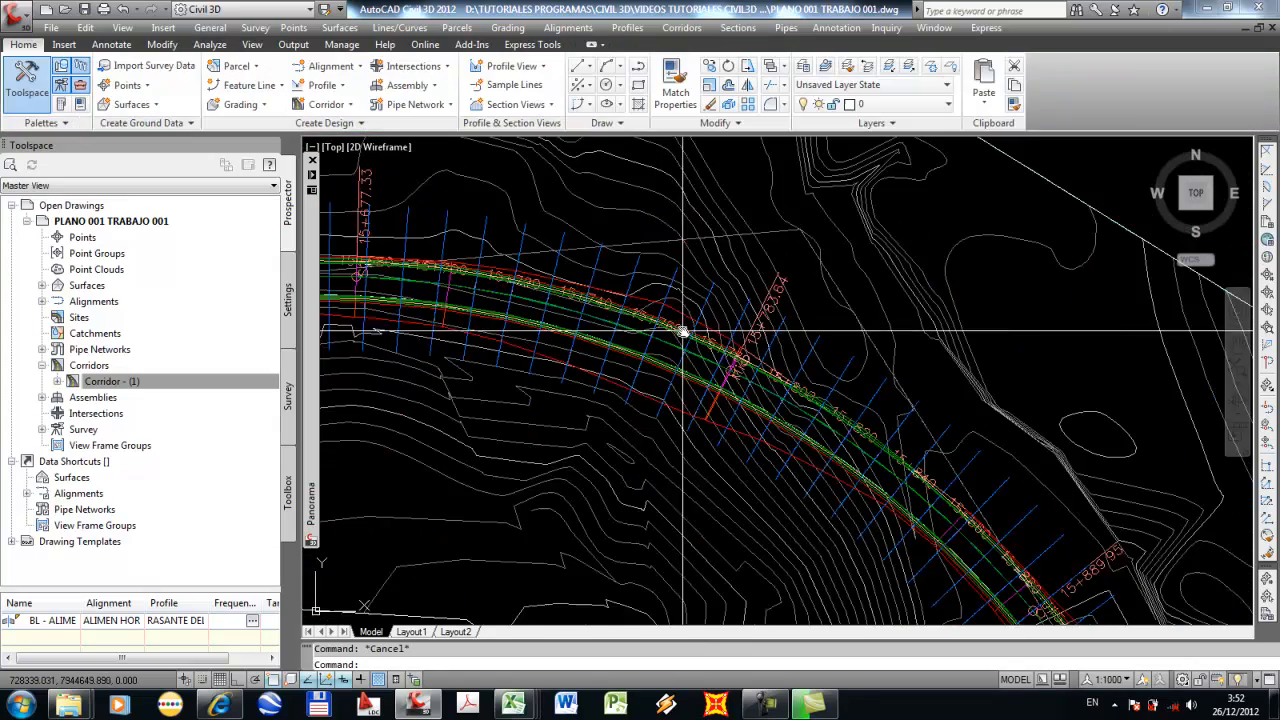
{"action": "scroll", "coordinate": [663, 330], "scroll_direction": "up", "scroll_amount": 2}
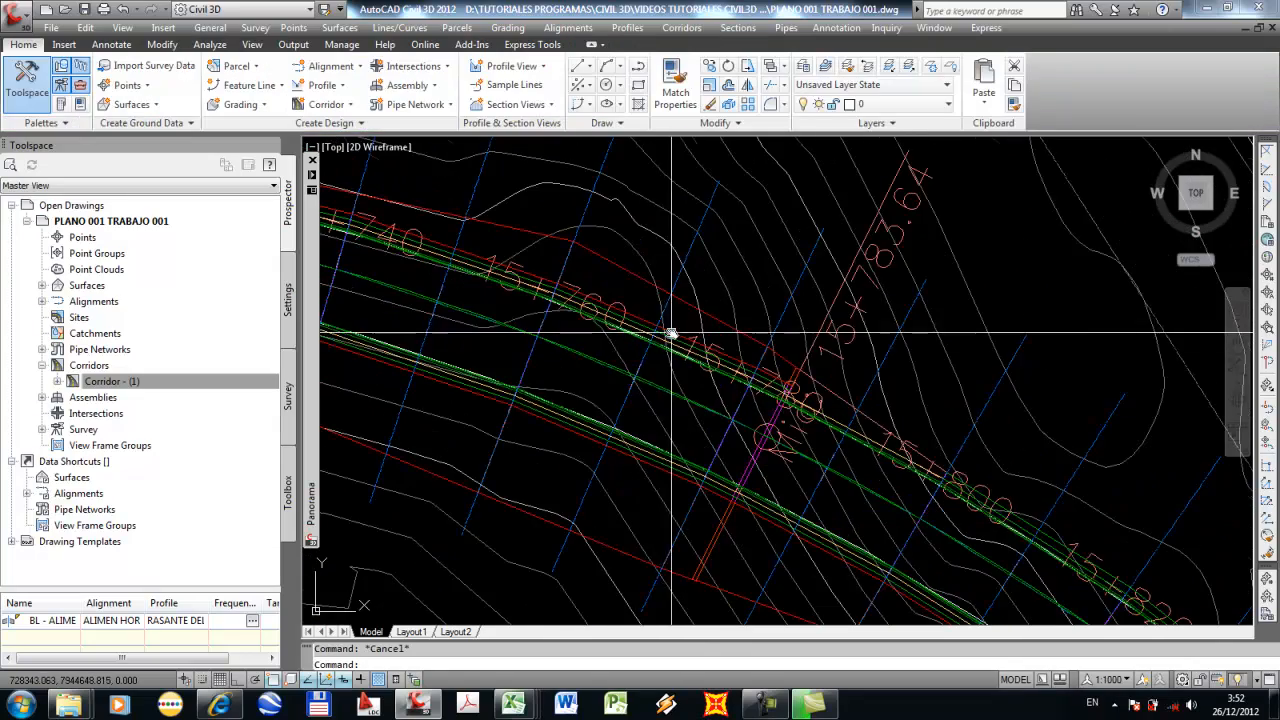
{"action": "scroll", "coordinate": [668, 338], "scroll_direction": "down", "scroll_amount": 3}
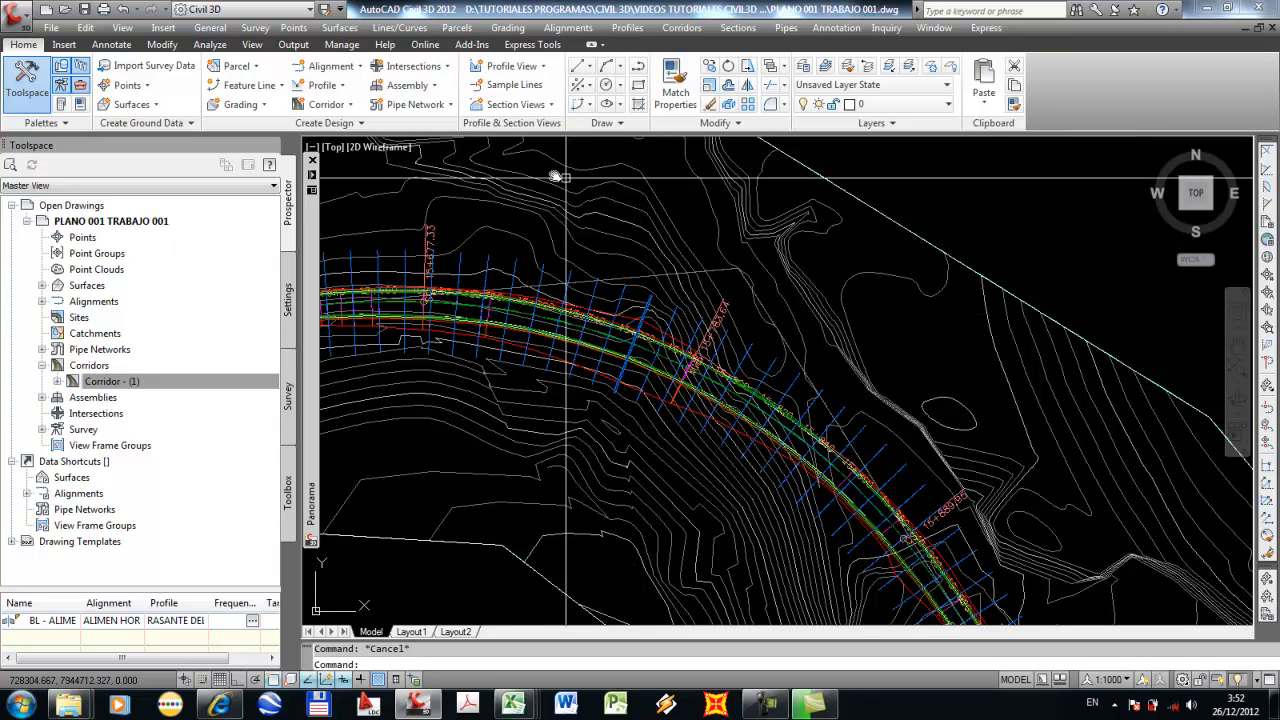
Start creating multiple section views for the corridor's horizontal alignment, using sample line group SL Collection - 1 and the automatic station range.
{"action": "left_click", "coordinate": [506, 108]}
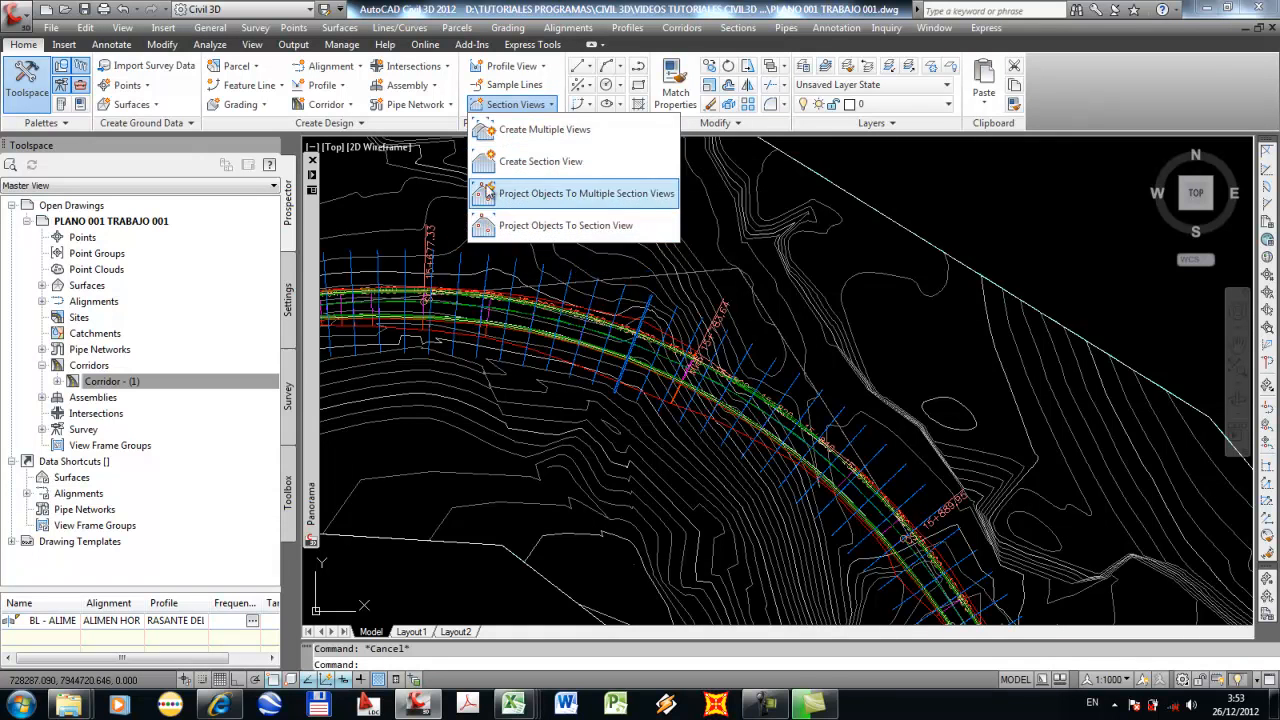
{"action": "left_click", "coordinate": [490, 132]}
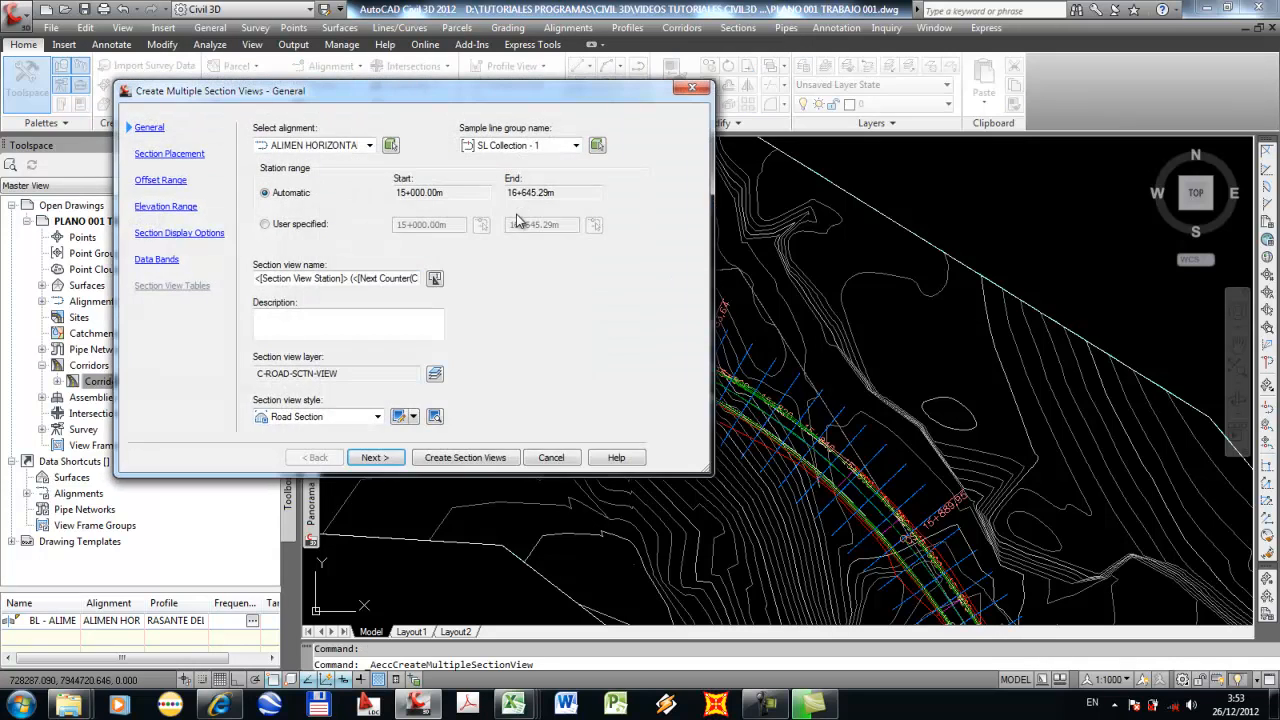
{"action": "mouse_move", "coordinate": [441, 88]}
{"action": "left_mouse_down"}
{"action": "mouse_move", "coordinate": [690, 172]}
{"action": "mouse_move", "coordinate": [756, 118]}
{"action": "left_mouse_up"}
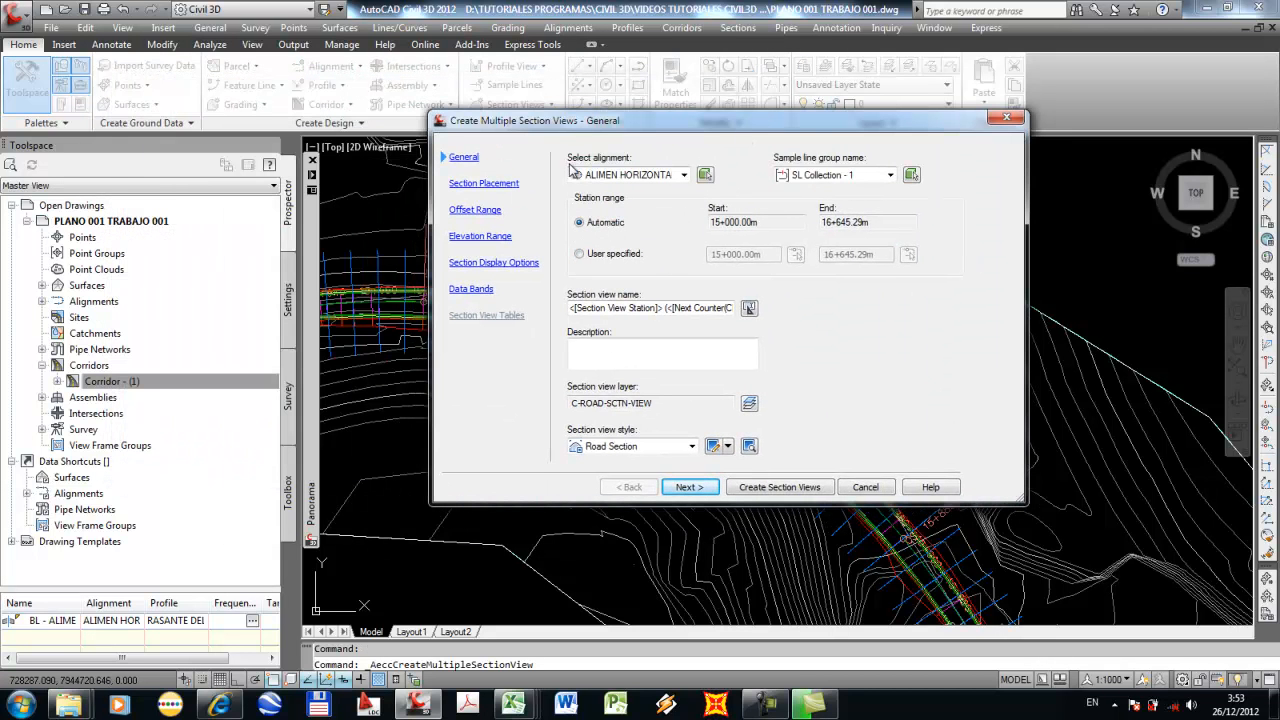
{"action": "left_click", "coordinate": [686, 176]}
{"action": "left_click", "coordinate": [609, 177]}
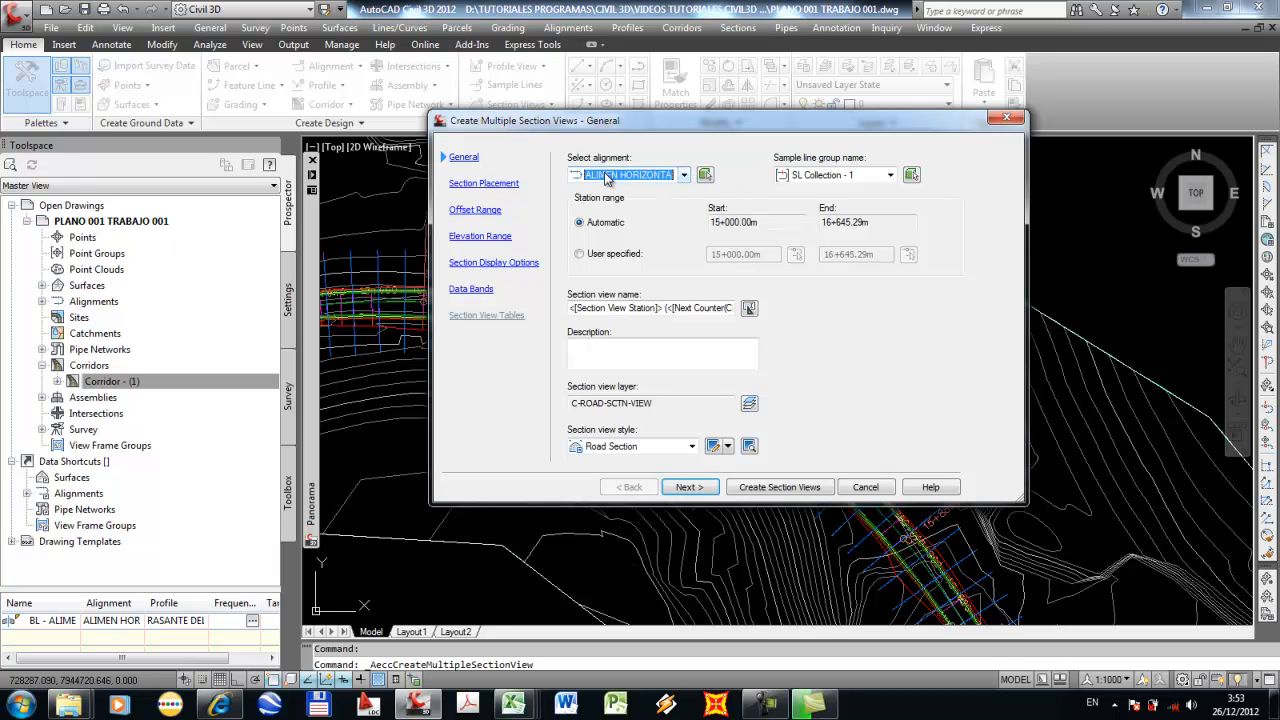
{"action": "left_click", "coordinate": [891, 176]}
{"action": "left_click", "coordinate": [848, 178]}
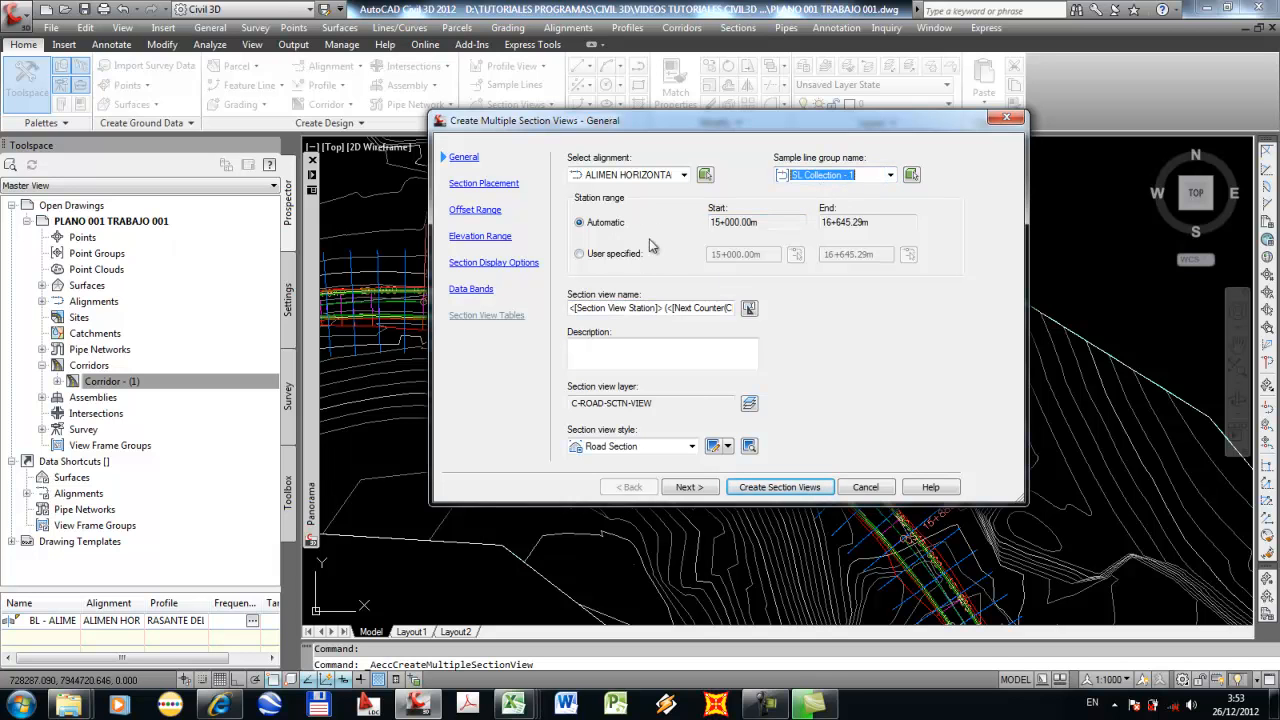
{"action": "left_click", "coordinate": [580, 225]}
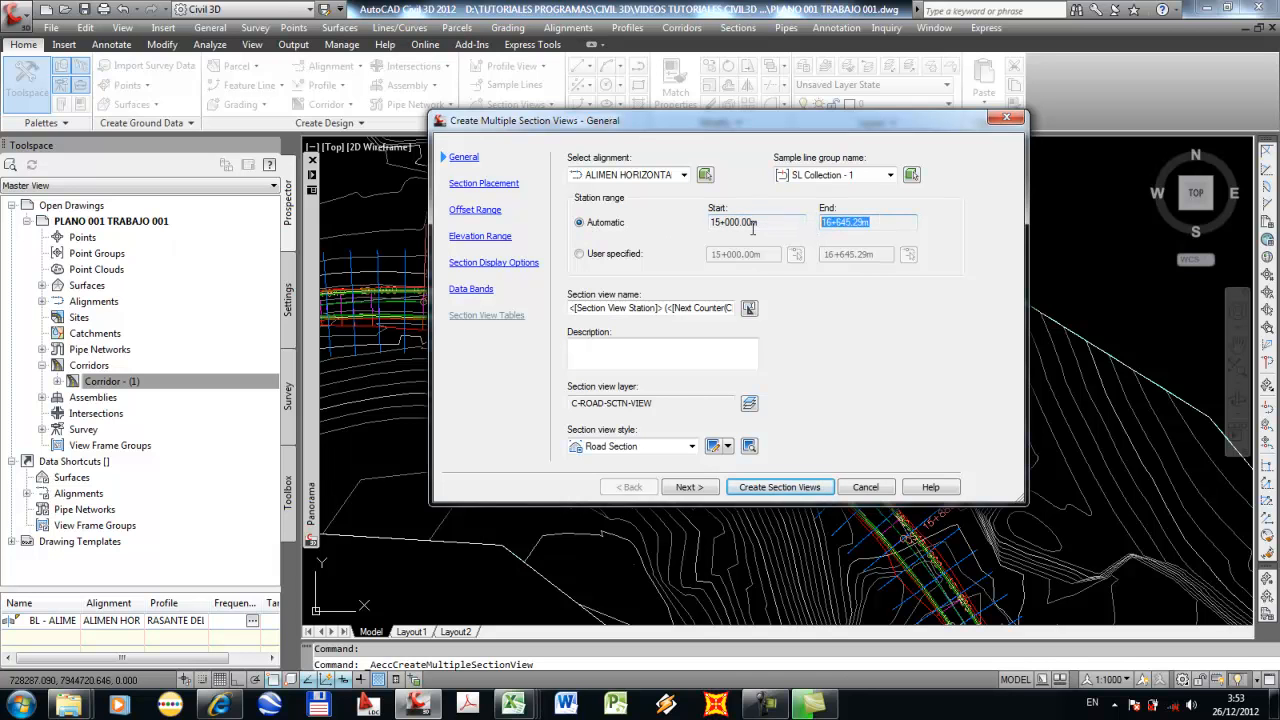
{"action": "left_click", "coordinate": [584, 256]}
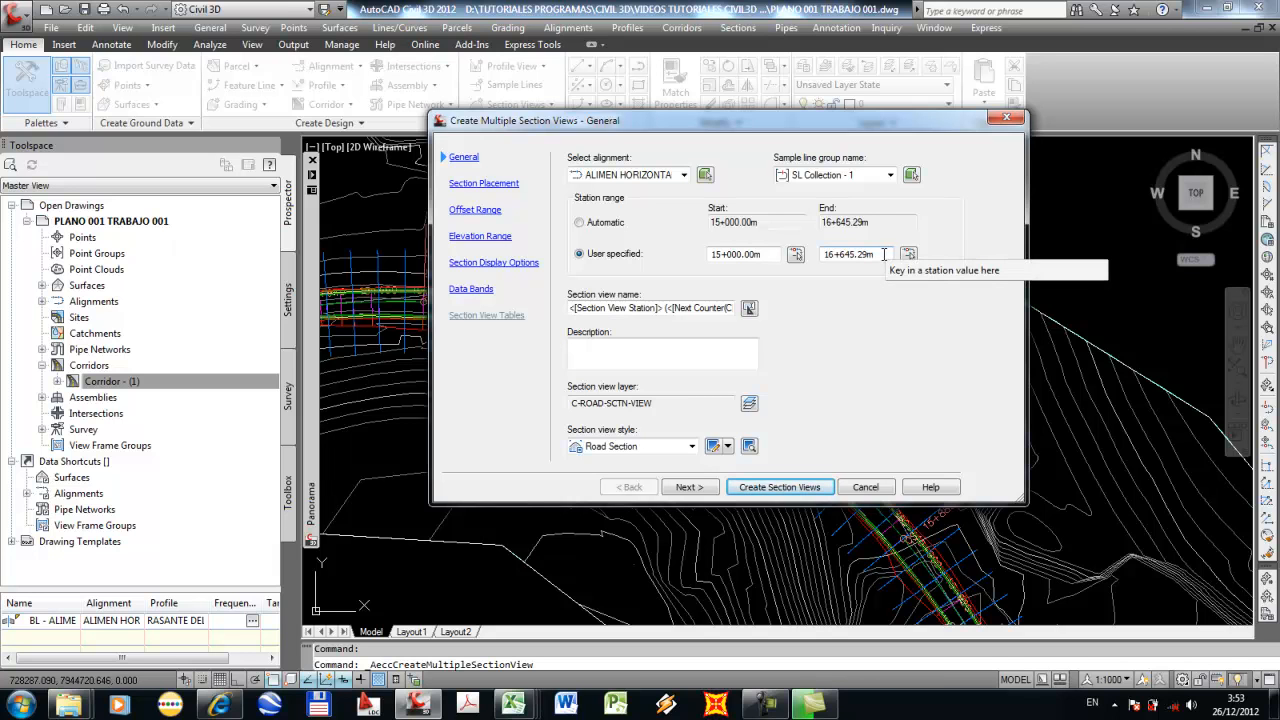
{"action": "left_click", "coordinate": [582, 224]}
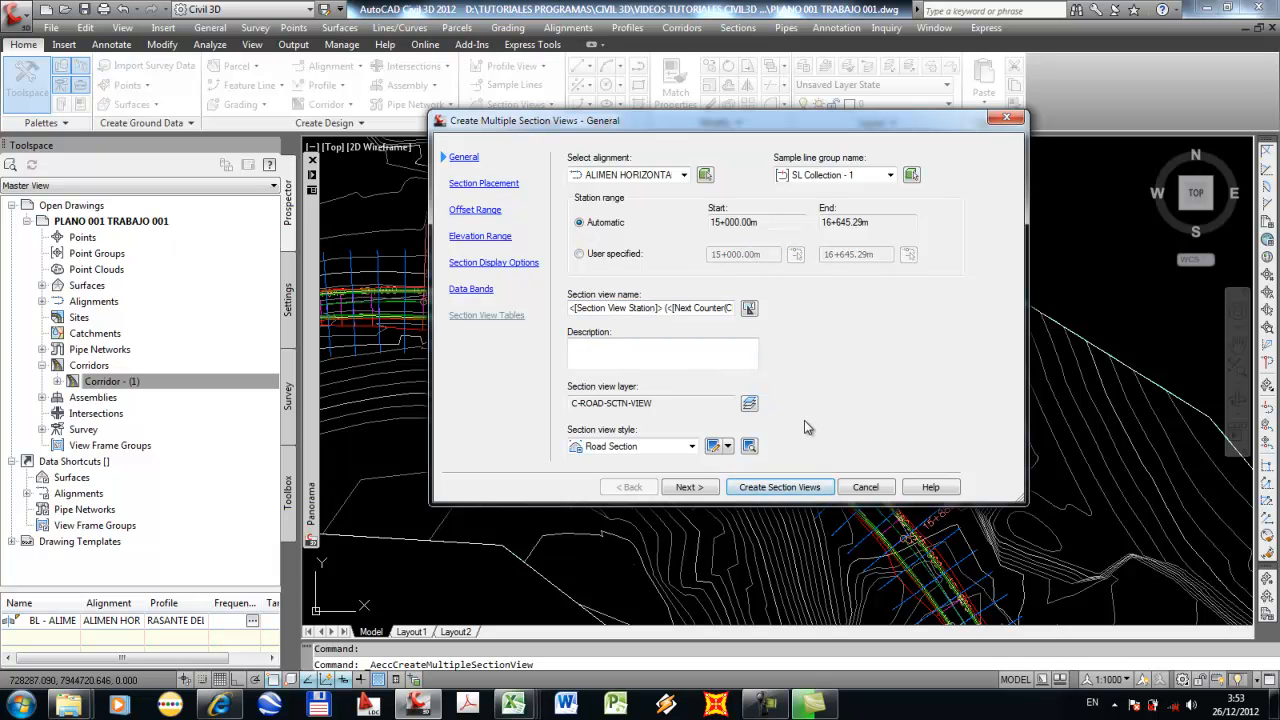
Create the section views with the default production placement, Basic plot style and Offsets Only bands, placing the sheets in the empty area beside the terrain plan.
{"action": "left_click", "coordinate": [688, 487]}
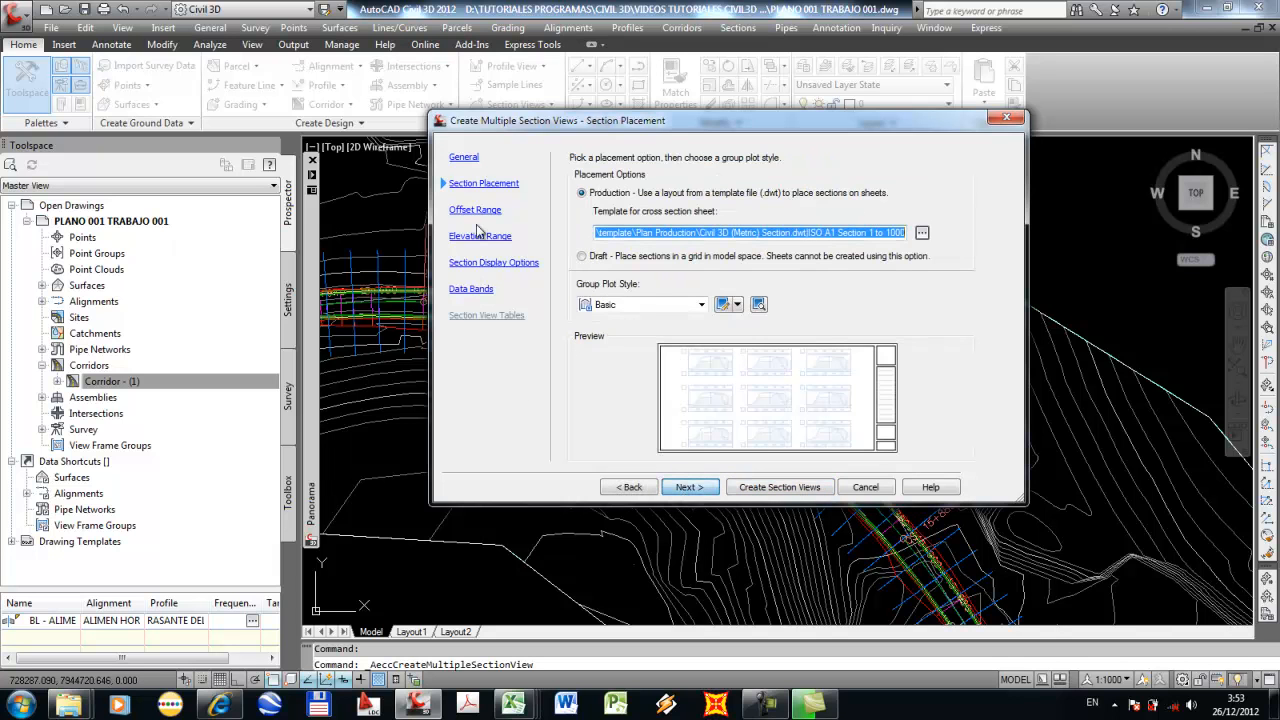
{"action": "left_click", "coordinate": [704, 487]}
{"action": "left_click", "coordinate": [704, 487]}
{"action": "left_click", "coordinate": [704, 487]}
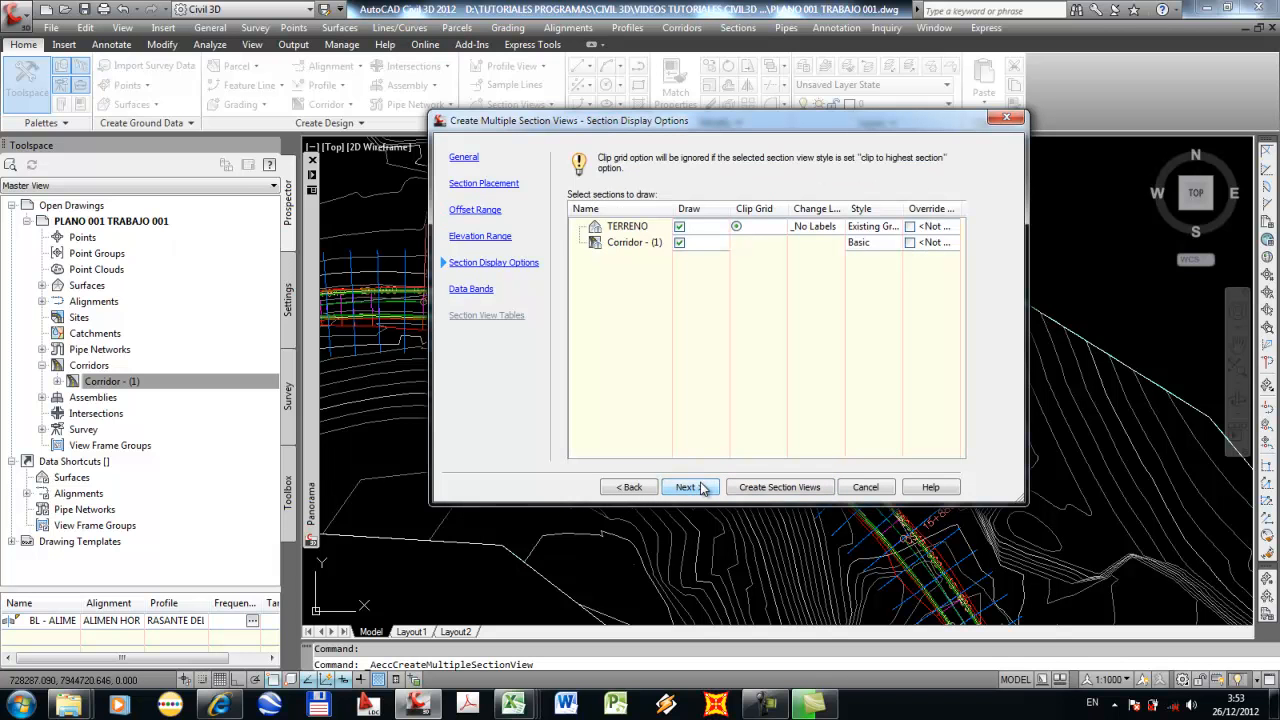
{"action": "left_click", "coordinate": [704, 487]}
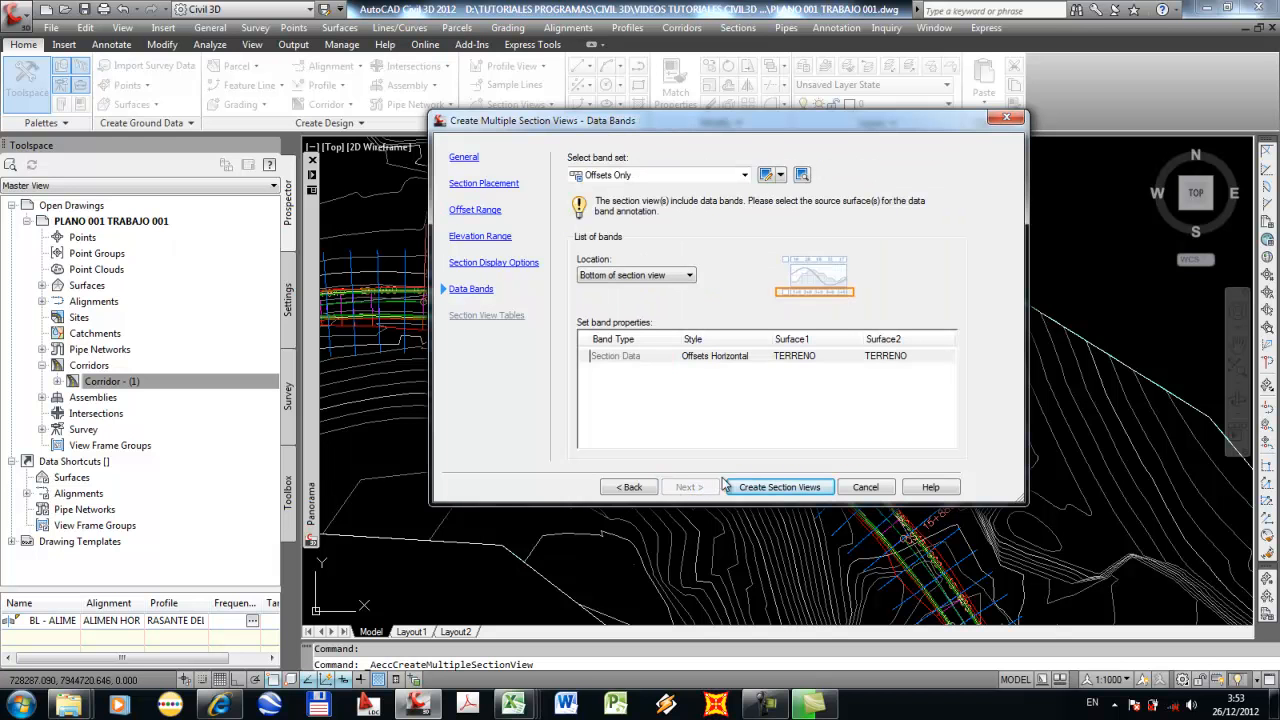
{"action": "left_click", "coordinate": [779, 487]}
{"action": "scroll", "coordinate": [700, 423], "scroll_direction": "down", "scroll_amount": 3}
{"action": "scroll", "coordinate": [700, 423], "scroll_direction": "up", "scroll_amount": 5}
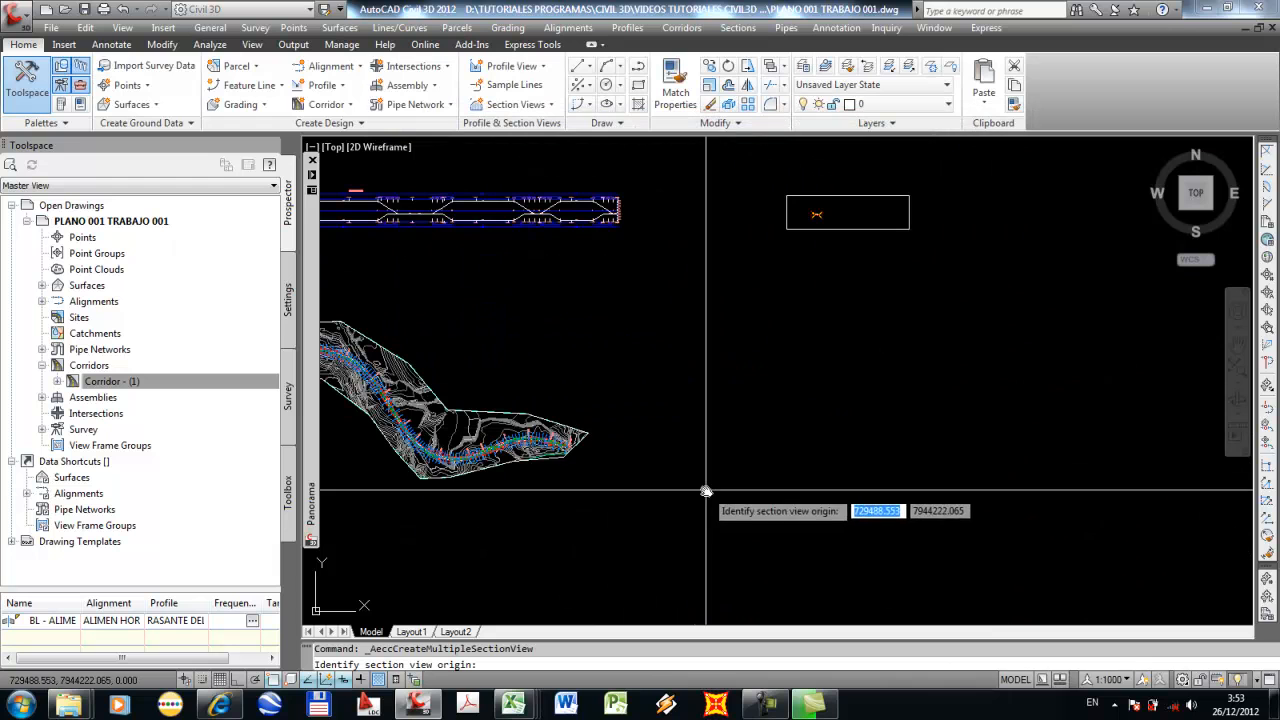
{"action": "left_click", "coordinate": [755, 493]}
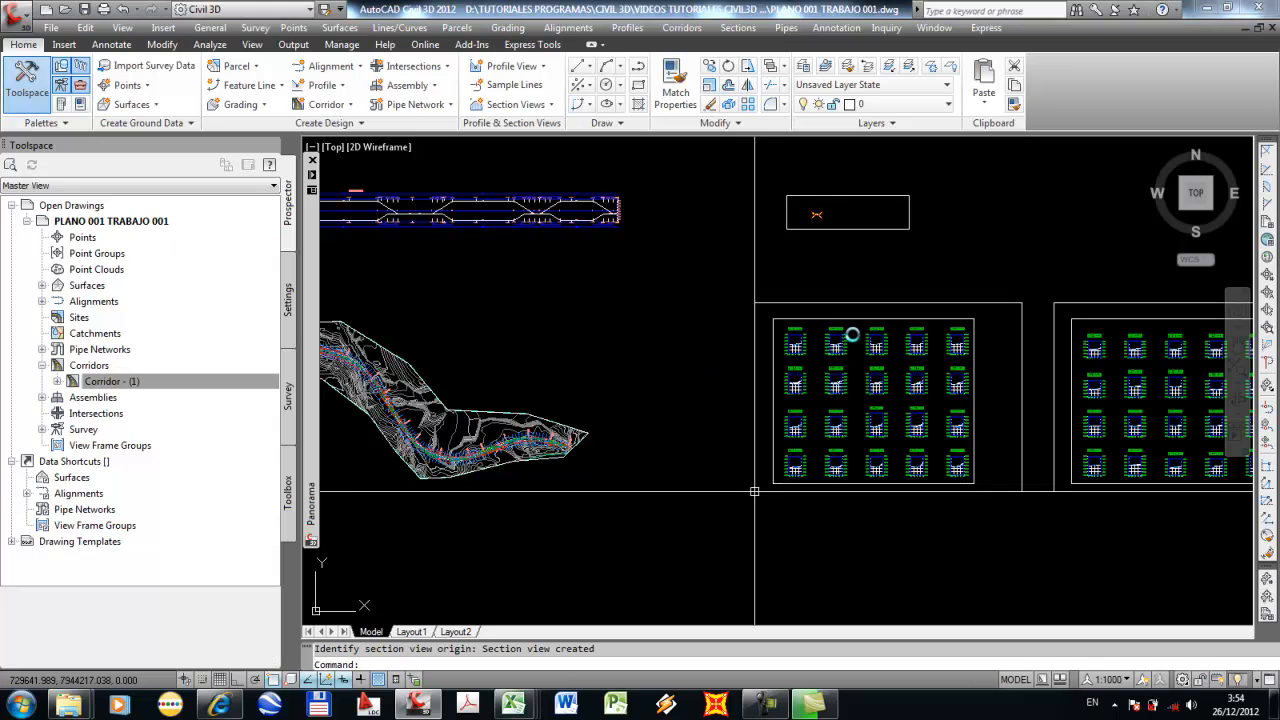
Examine the section view sheets and the cross sections laid out on them.
{"action": "scroll", "coordinate": [843, 337], "scroll_direction": "up", "scroll_amount": 6}
{"action": "scroll", "coordinate": [705, 420], "scroll_direction": "down", "scroll_amount": 5}
{"action": "scroll", "coordinate": [700, 451], "scroll_direction": "up", "scroll_amount": 9}
{"action": "scroll", "coordinate": [659, 398], "scroll_direction": "down", "scroll_amount": 2}
{"action": "middle_click_drag", "start_coordinate": [659, 398], "coordinate": [500, 374]}
{"action": "middle_click_drag", "start_coordinate": [729, 417], "coordinate": [446, 391]}
{"action": "scroll", "coordinate": [555, 390], "scroll_direction": "down", "scroll_amount": 4}
{"action": "scroll", "coordinate": [1037, 386], "scroll_direction": "up", "scroll_amount": 4}
{"action": "middle_click_drag", "start_coordinate": [1037, 386], "coordinate": [875, 391]}
{"action": "scroll", "coordinate": [868, 392], "scroll_direction": "down", "scroll_amount": 5}
{"action": "scroll", "coordinate": [800, 223], "scroll_direction": "up", "scroll_amount": 6}
{"action": "scroll", "coordinate": [810, 450], "scroll_direction": "up", "scroll_amount": 4}
{"action": "scroll", "coordinate": [790, 430], "scroll_direction": "down", "scroll_amount": 4}
{"action": "scroll", "coordinate": [676, 387], "scroll_direction": "down", "scroll_amount": 6}
{"action": "scroll", "coordinate": [775, 302], "scroll_direction": "up", "scroll_amount": 5}
{"action": "scroll", "coordinate": [768, 268], "scroll_direction": "down", "scroll_amount": 2}
{"action": "scroll", "coordinate": [771, 270], "scroll_direction": "up", "scroll_amount": 3}
{"action": "scroll", "coordinate": [823, 305], "scroll_direction": "down", "scroll_amount": 3}
{"action": "scroll", "coordinate": [823, 305], "scroll_direction": "up", "scroll_amount": 2}
{"action": "scroll", "coordinate": [815, 300], "scroll_direction": "down", "scroll_amount": 6}
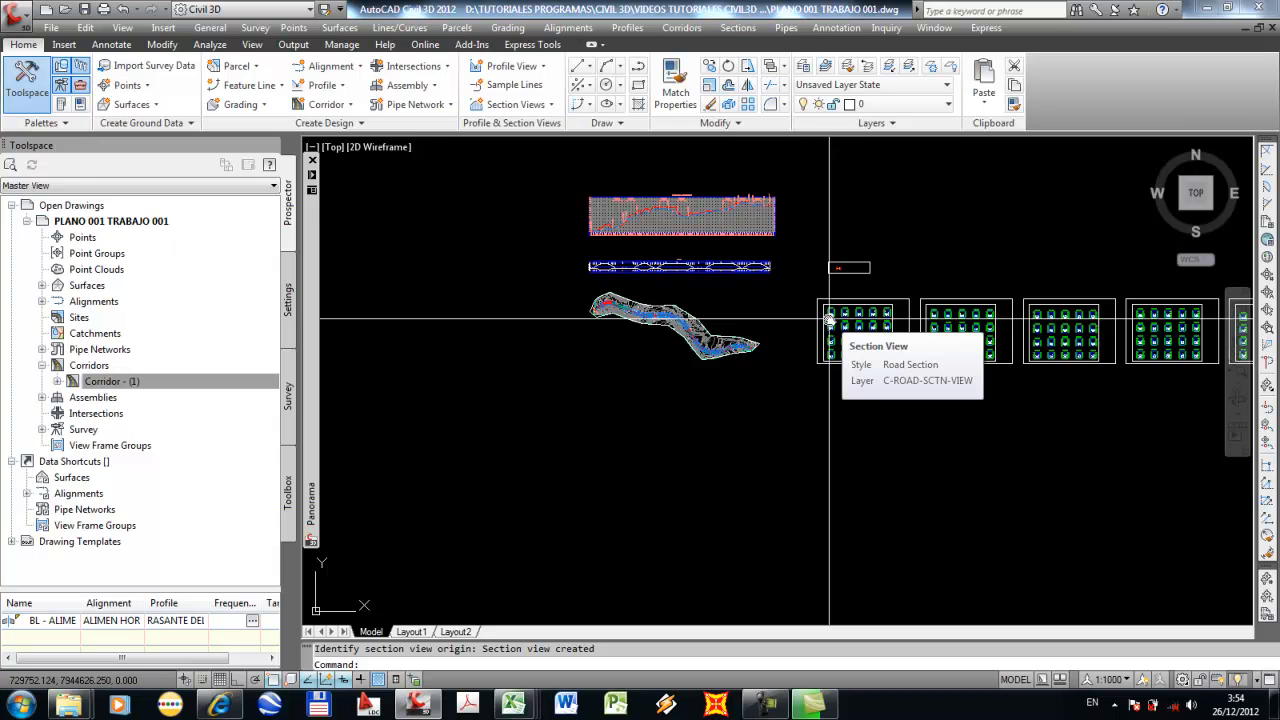
Examine the section view at station 15+190.00 on the first sheet, including its elevation grid and corridor section.
{"action": "scroll", "coordinate": [840, 320], "scroll_direction": "up", "scroll_amount": 10}
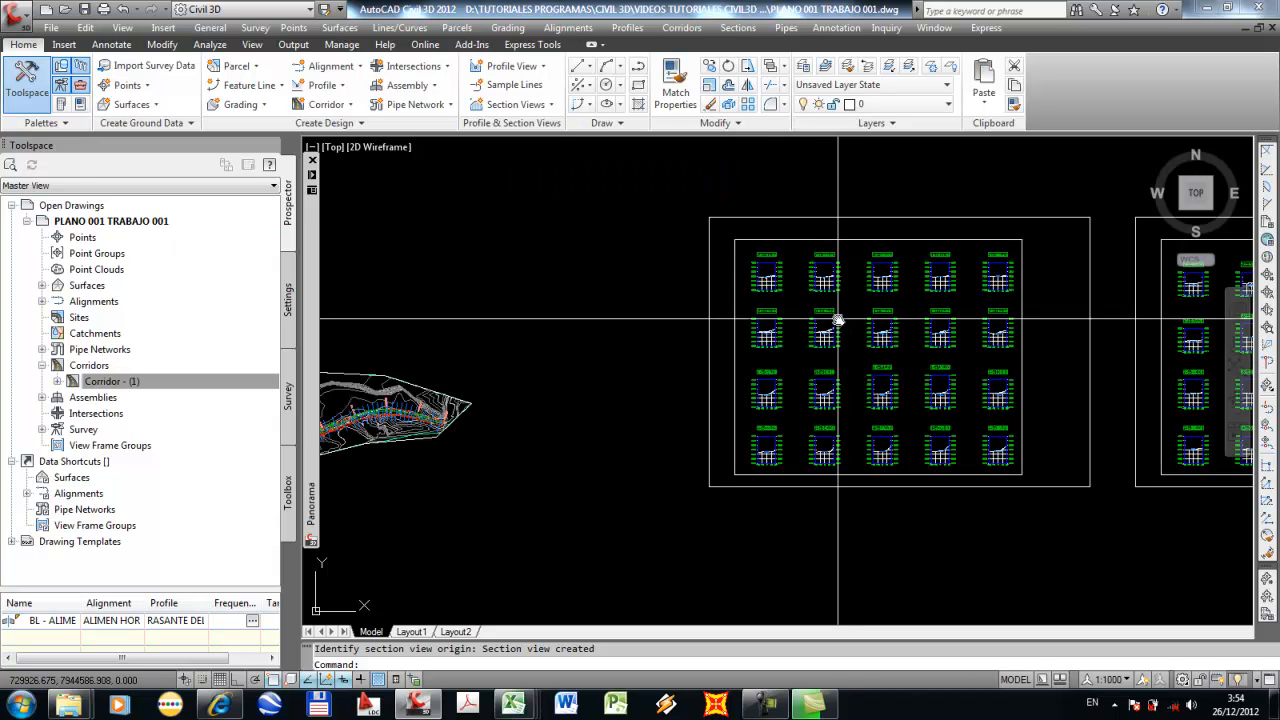
{"action": "middle_click_drag", "start_coordinate": [691, 241], "coordinate": [757, 451]}
{"action": "scroll", "coordinate": [757, 448], "scroll_direction": "up", "scroll_amount": 6}
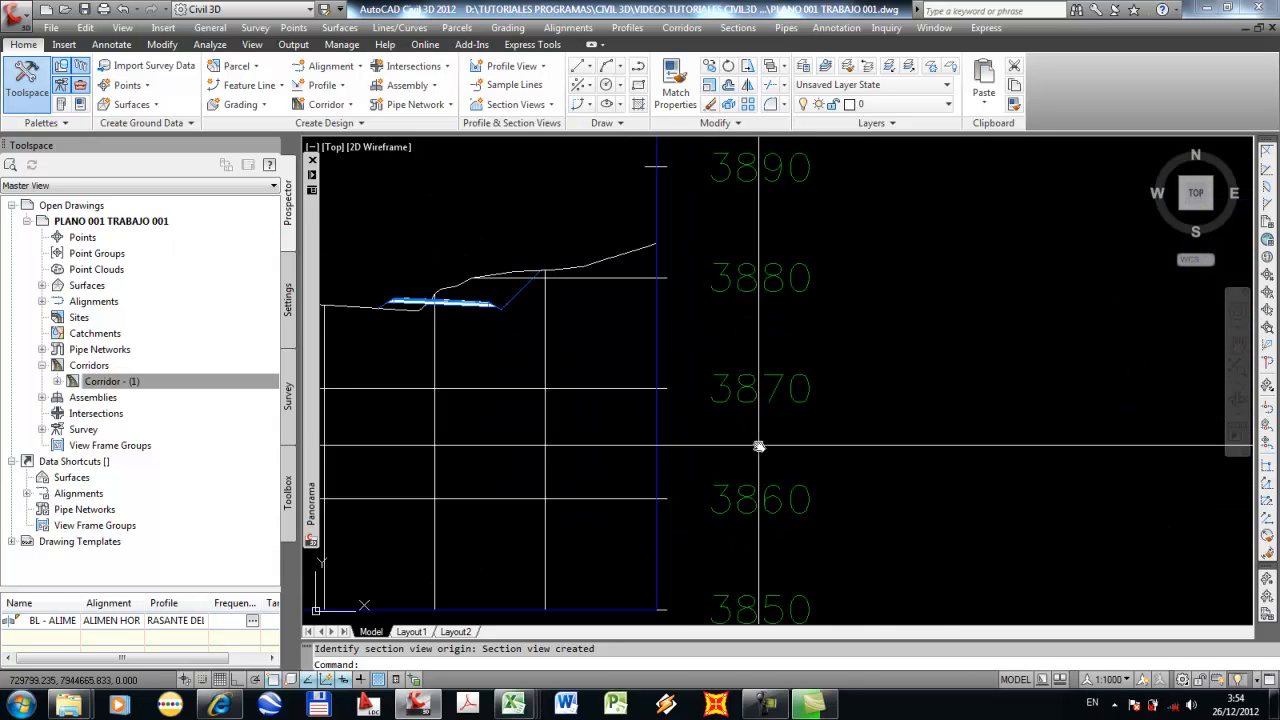
{"action": "scroll", "coordinate": [675, 339], "scroll_direction": "down", "scroll_amount": 2}
{"action": "middle_click_drag", "start_coordinate": [524, 303], "coordinate": [800, 331]}
{"action": "scroll", "coordinate": [667, 334], "scroll_direction": "up", "scroll_amount": 6}
{"action": "scroll", "coordinate": [800, 331], "scroll_direction": "down", "scroll_amount": 4}
{"action": "scroll", "coordinate": [797, 401], "scroll_direction": "down", "scroll_amount": 2}
{"action": "scroll", "coordinate": [797, 401], "scroll_direction": "down", "scroll_amount": 7}
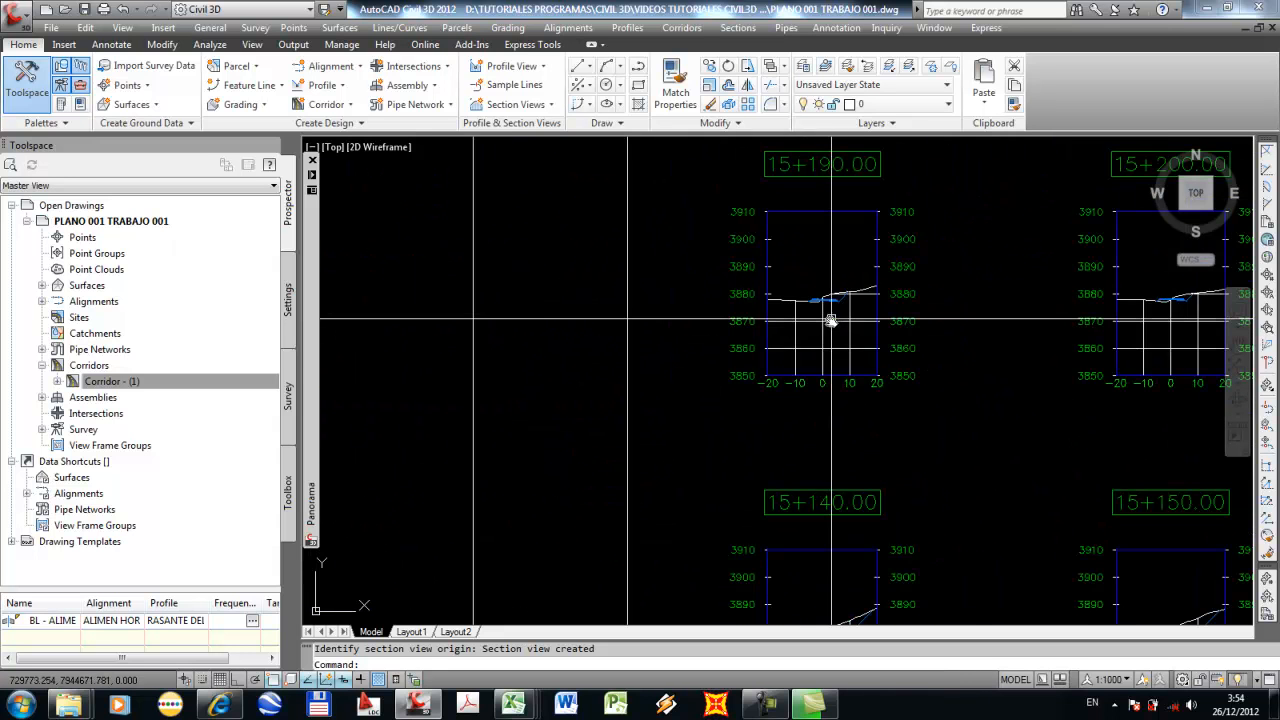
{"action": "scroll", "coordinate": [796, 347], "scroll_direction": "up", "scroll_amount": 10}
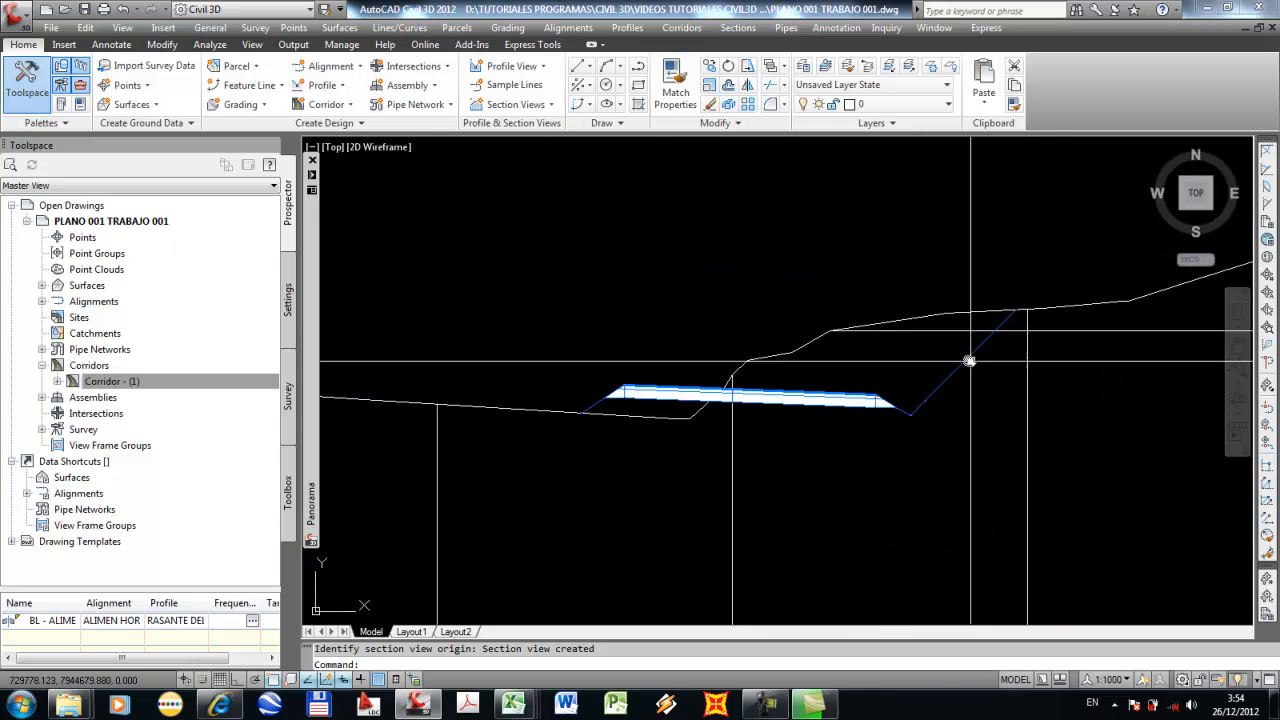
Inspect how the pavement layers, ditch and side slopes meet the terrain line in the 15+190.00 section.
{"action": "left_click", "coordinate": [966, 359]}
{"action": "key", "text": "Escape"}
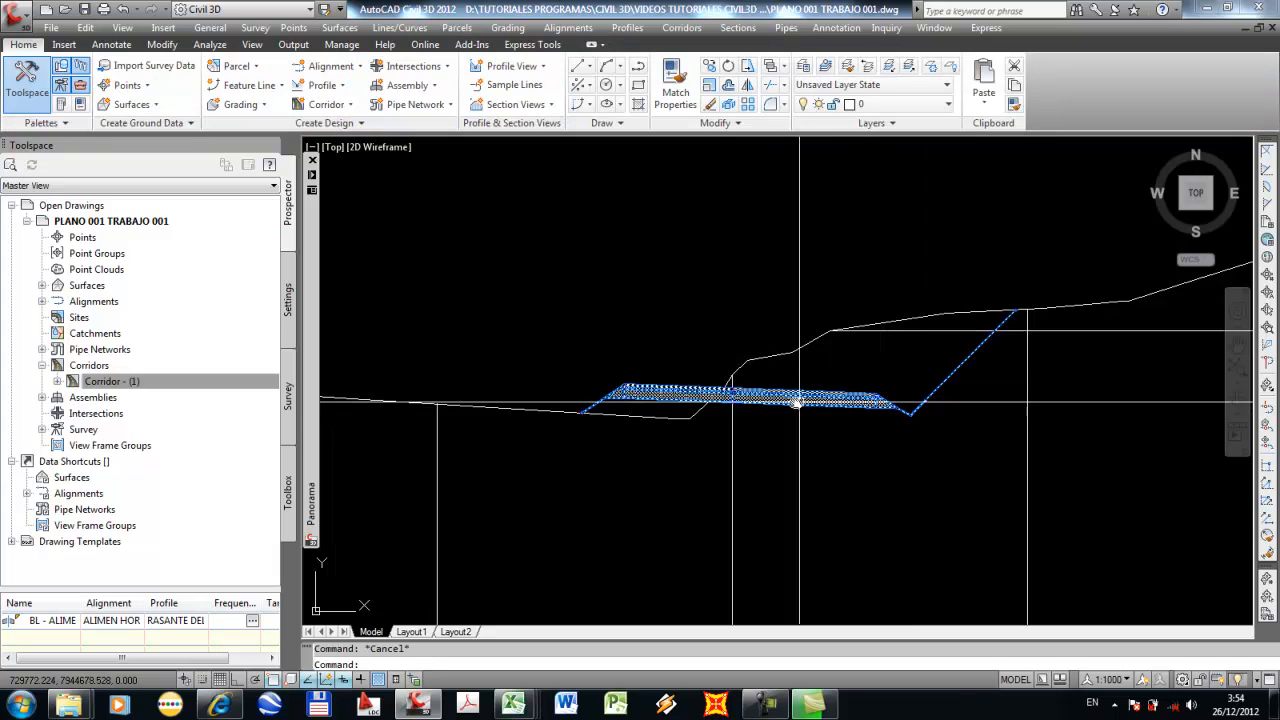
{"action": "scroll", "coordinate": [694, 400], "scroll_direction": "down", "scroll_amount": 3}
{"action": "scroll", "coordinate": [688, 378], "scroll_direction": "up", "scroll_amount": 2}
{"action": "scroll", "coordinate": [688, 378], "scroll_direction": "down", "scroll_amount": 4}
{"action": "mouse_move", "coordinate": [737, 357]}
{"action": "middle_mouse_down"}
{"action": "mouse_move", "coordinate": [720, 466]}
{"action": "mouse_move", "coordinate": [700, 357]}
{"action": "mouse_move", "coordinate": [649, 429]}
{"action": "middle_mouse_up"}
{"action": "scroll", "coordinate": [710, 481], "scroll_direction": "up", "scroll_amount": 4}
{"action": "scroll", "coordinate": [703, 381], "scroll_direction": "up", "scroll_amount": 5}
{"action": "scroll", "coordinate": [640, 431], "scroll_direction": "down", "scroll_amount": 2}
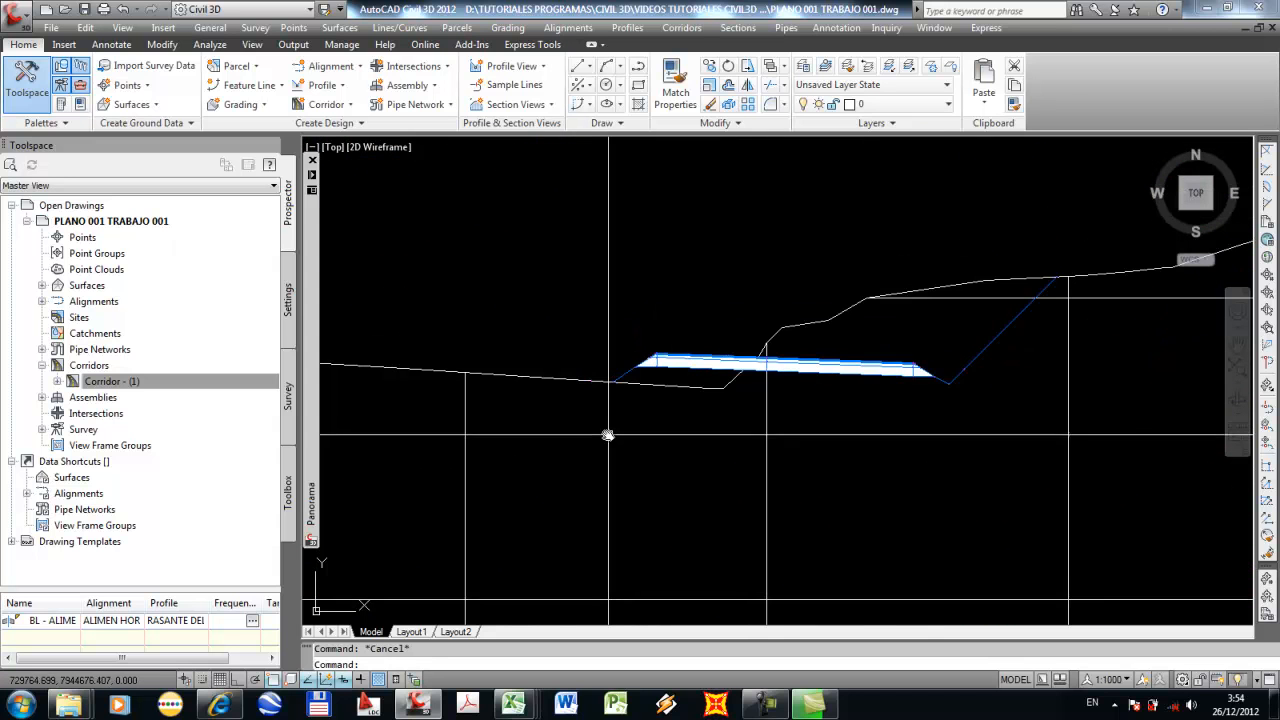
{"action": "middle_click_drag", "start_coordinate": [618, 379], "coordinate": [588, 426]}
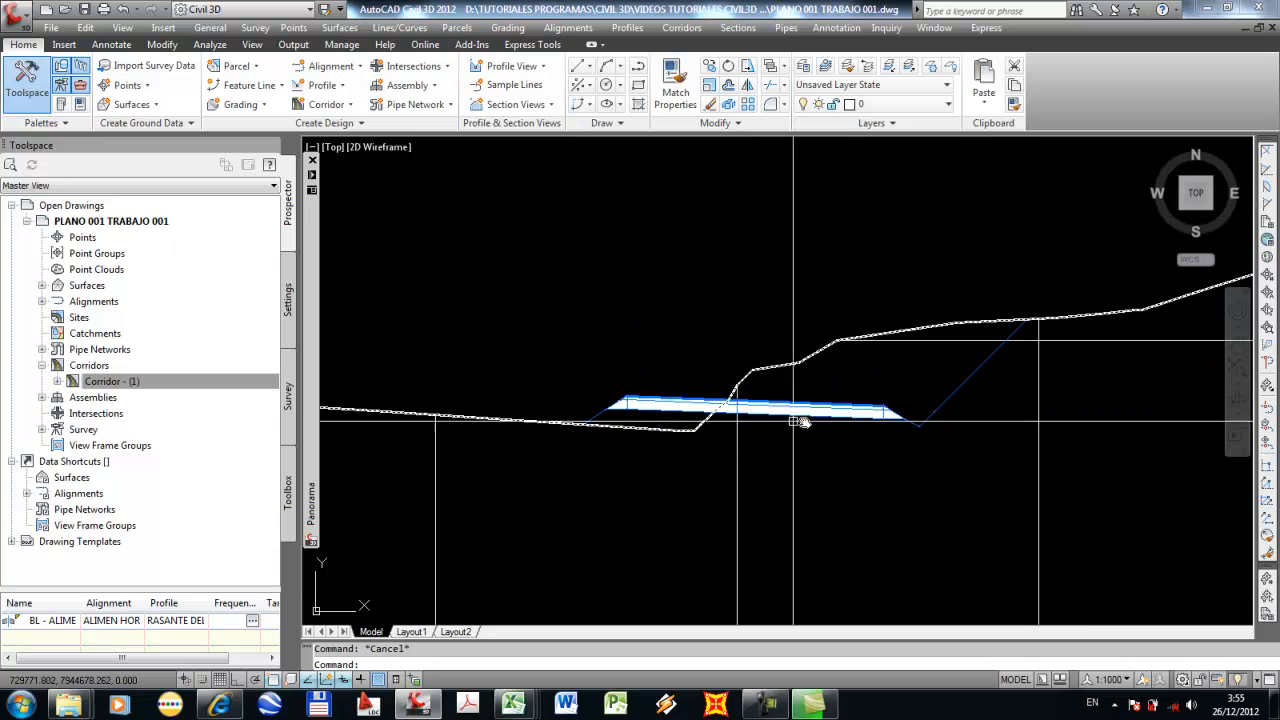
{"action": "scroll", "coordinate": [922, 418], "scroll_direction": "up", "scroll_amount": 3}
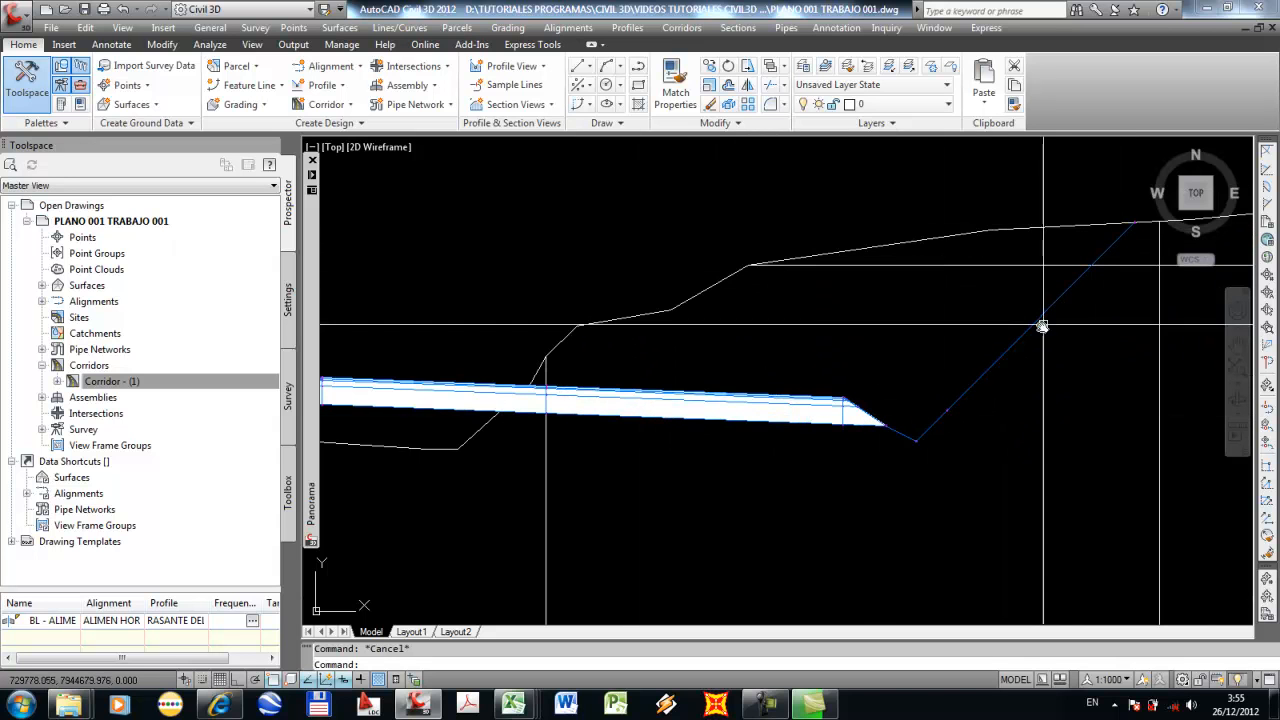
{"action": "middle_click_drag", "start_coordinate": [918, 435], "coordinate": [1061, 447]}
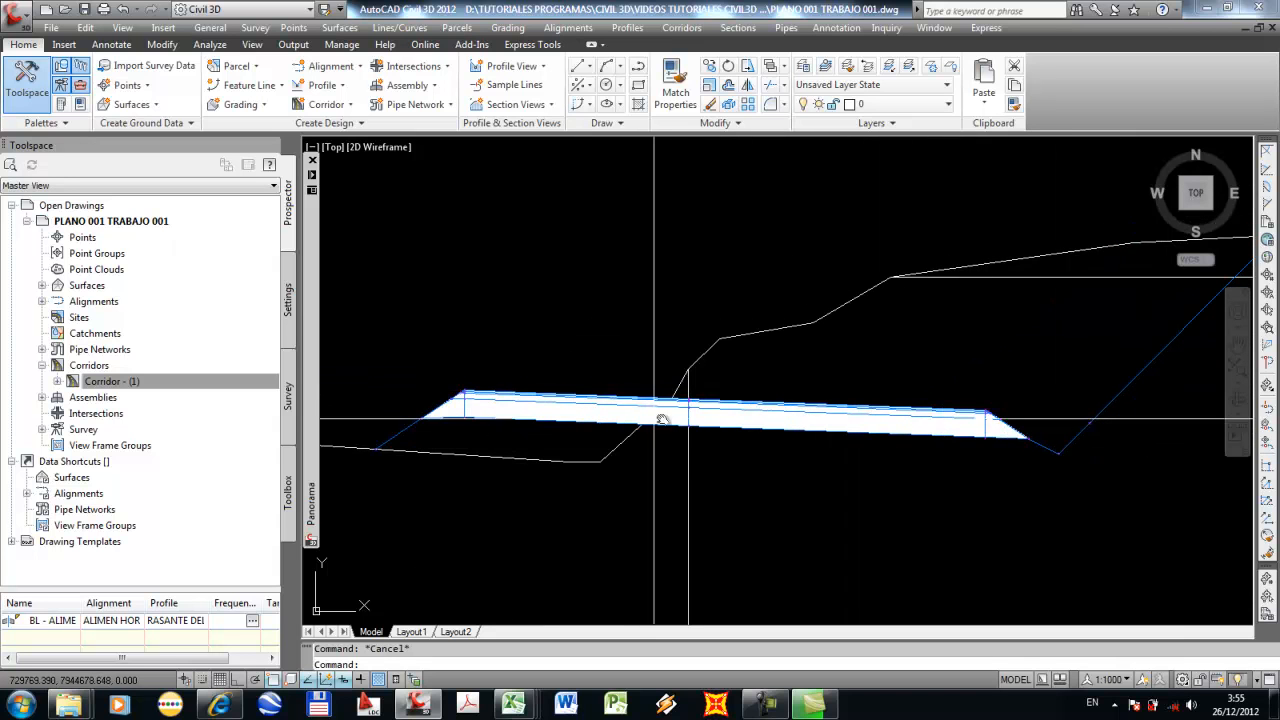
{"action": "scroll", "coordinate": [680, 462], "scroll_direction": "down", "scroll_amount": 2}
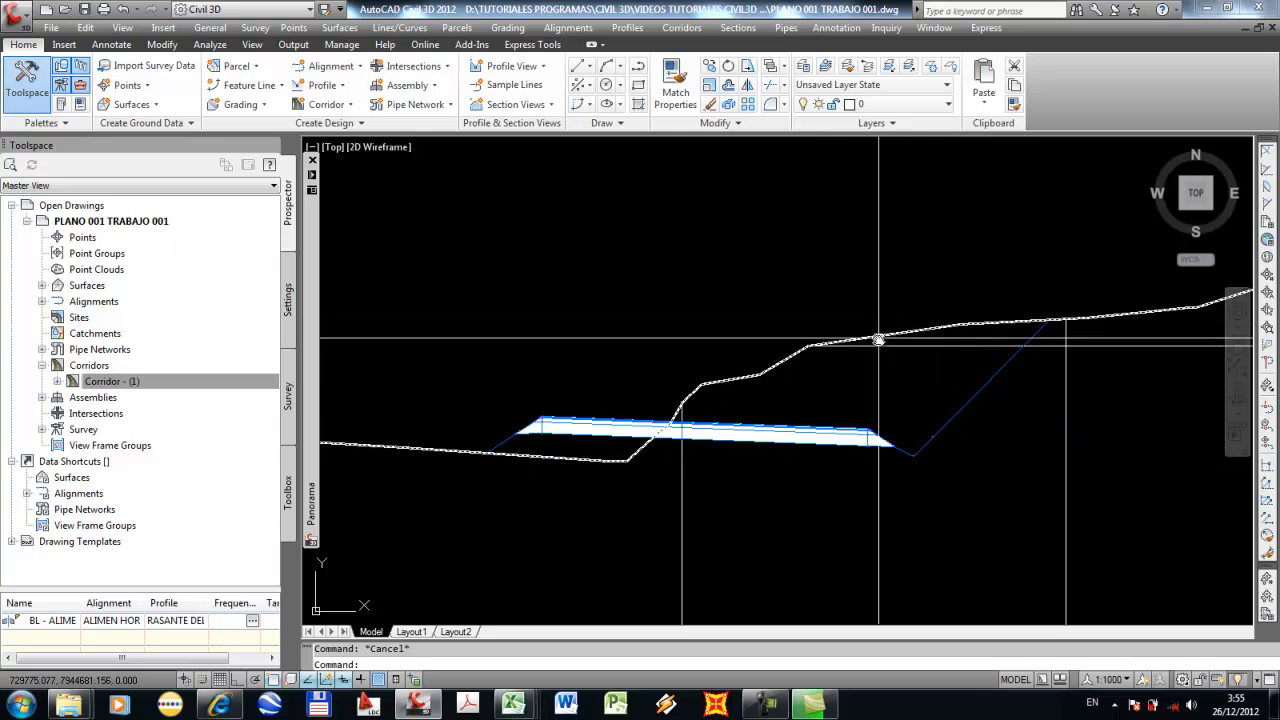
{"action": "scroll", "coordinate": [860, 352], "scroll_direction": "down", "scroll_amount": 6}
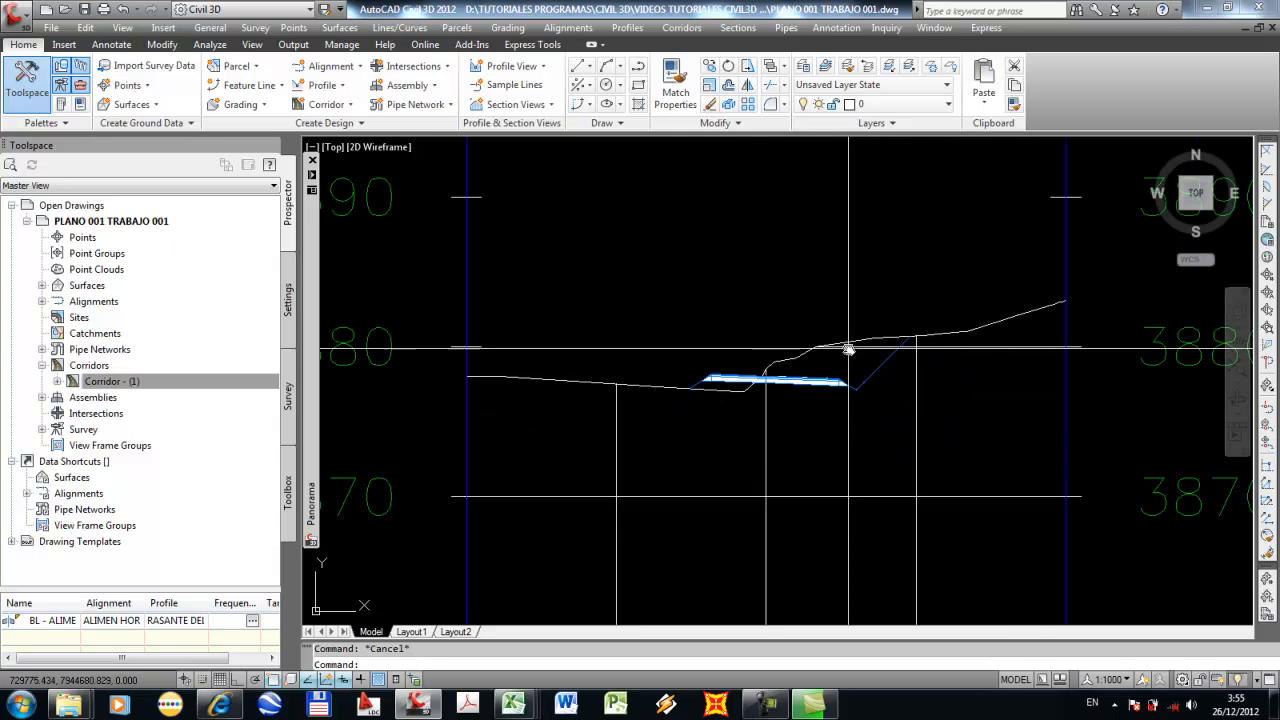
{"action": "scroll", "coordinate": [884, 324], "scroll_direction": "up", "scroll_amount": 4}
{"action": "scroll", "coordinate": [882, 322], "scroll_direction": "up", "scroll_amount": 3}
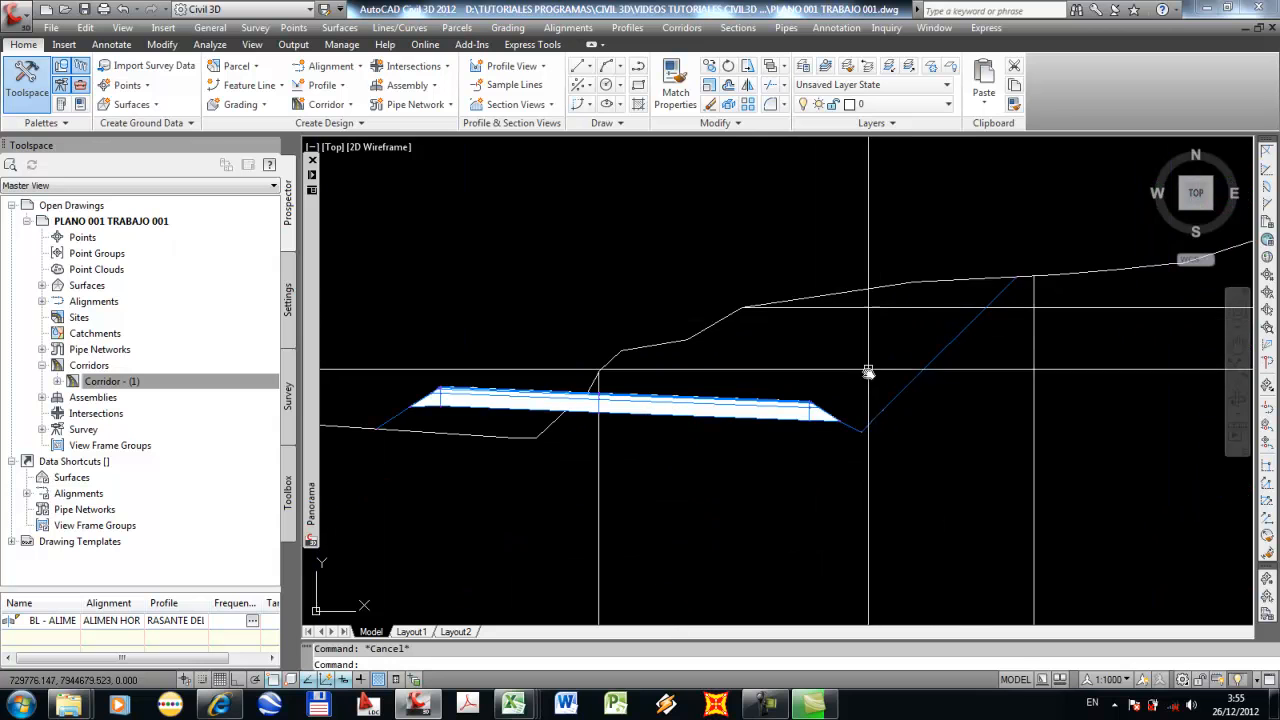
{"action": "left_click", "coordinate": [926, 363]}
{"action": "key", "text": "Escape"}
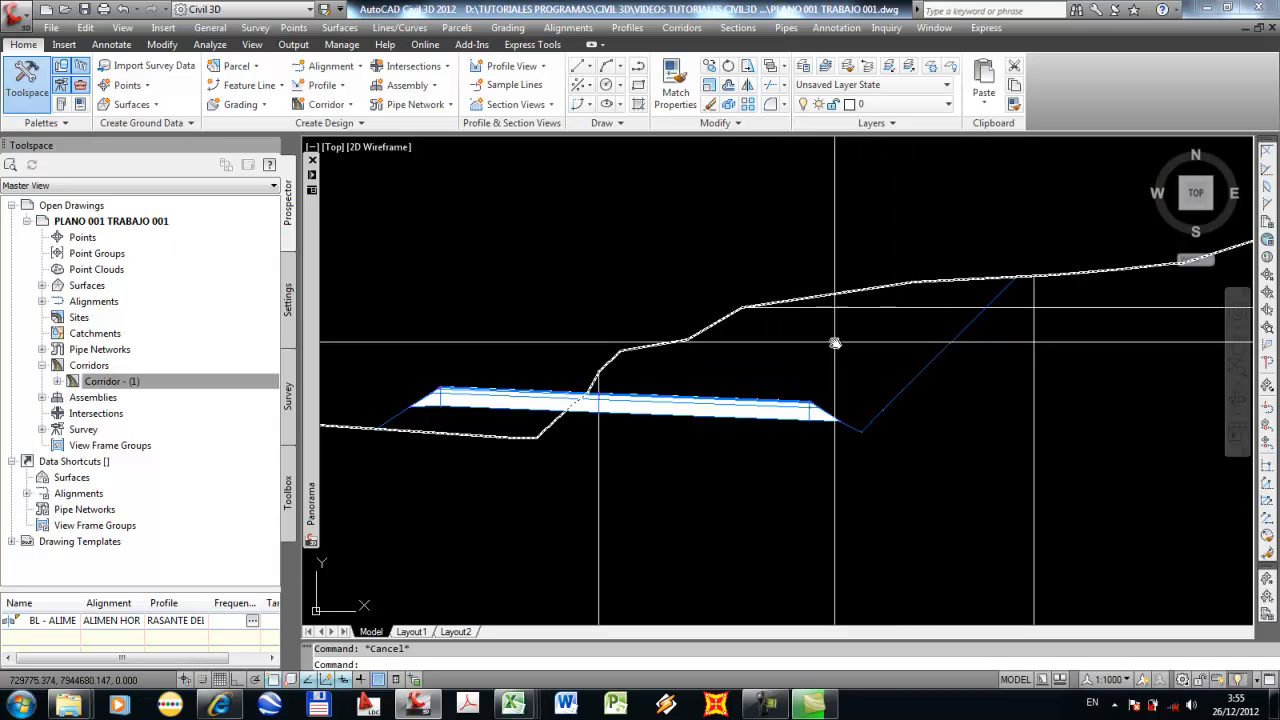
{"action": "scroll", "coordinate": [818, 348], "scroll_direction": "down", "scroll_amount": 6}
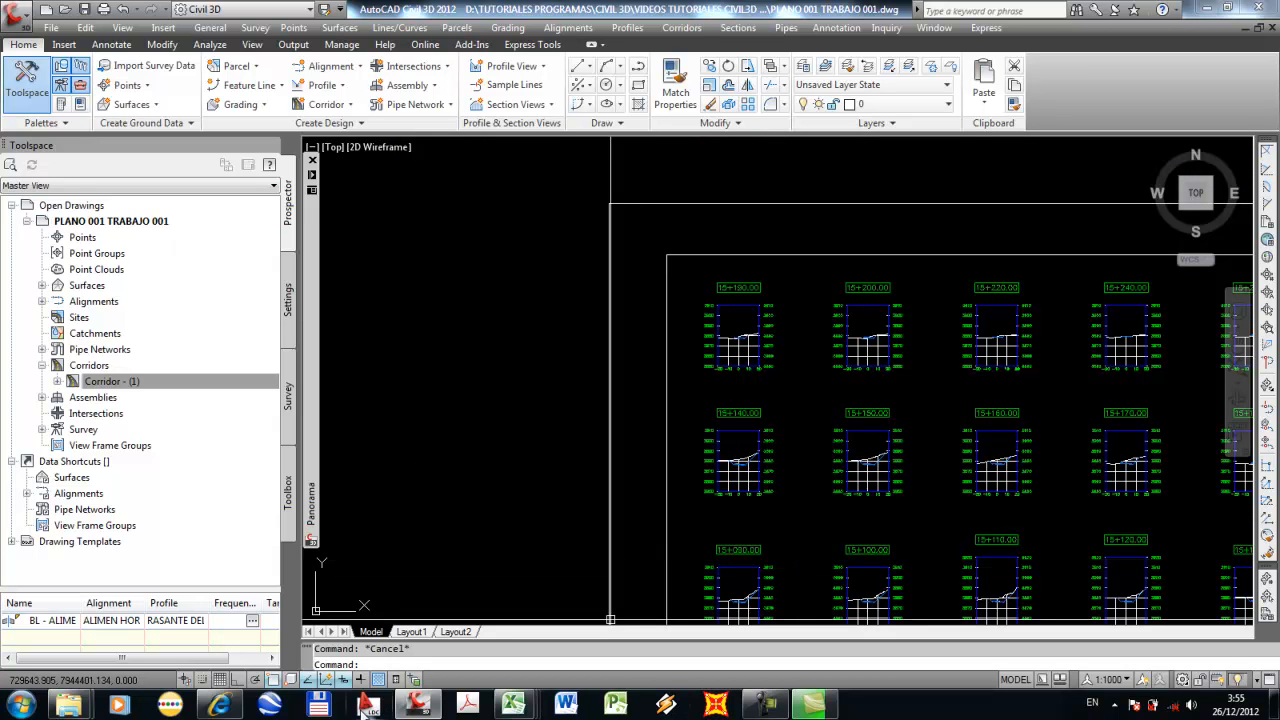
{"action": "scroll", "coordinate": [718, 453], "scroll_direction": "up", "scroll_amount": 8}
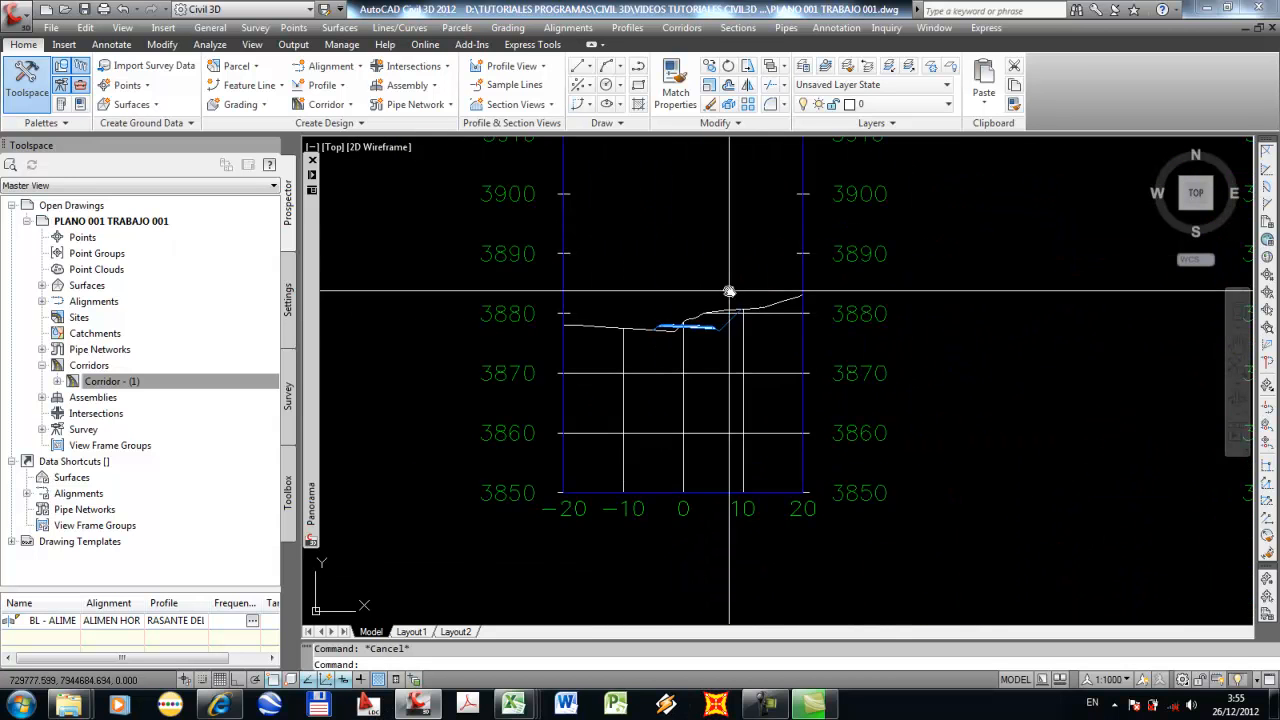
{"action": "scroll", "coordinate": [700, 338], "scroll_direction": "down", "scroll_amount": 5}
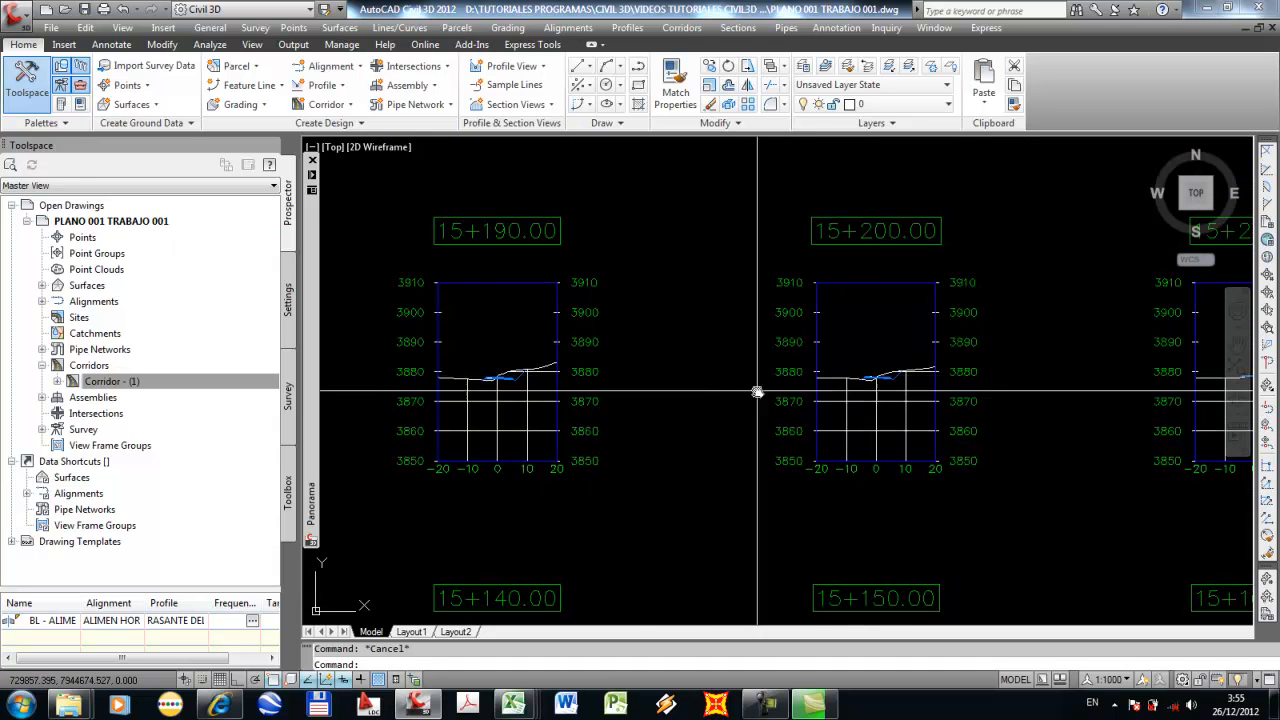
Examine the section views next to 15+190.00, checking where the corridor section crosses the terrain line.
{"action": "scroll", "coordinate": [890, 378], "scroll_direction": "up", "scroll_amount": 4}
{"action": "scroll", "coordinate": [900, 382], "scroll_direction": "down", "scroll_amount": 6}
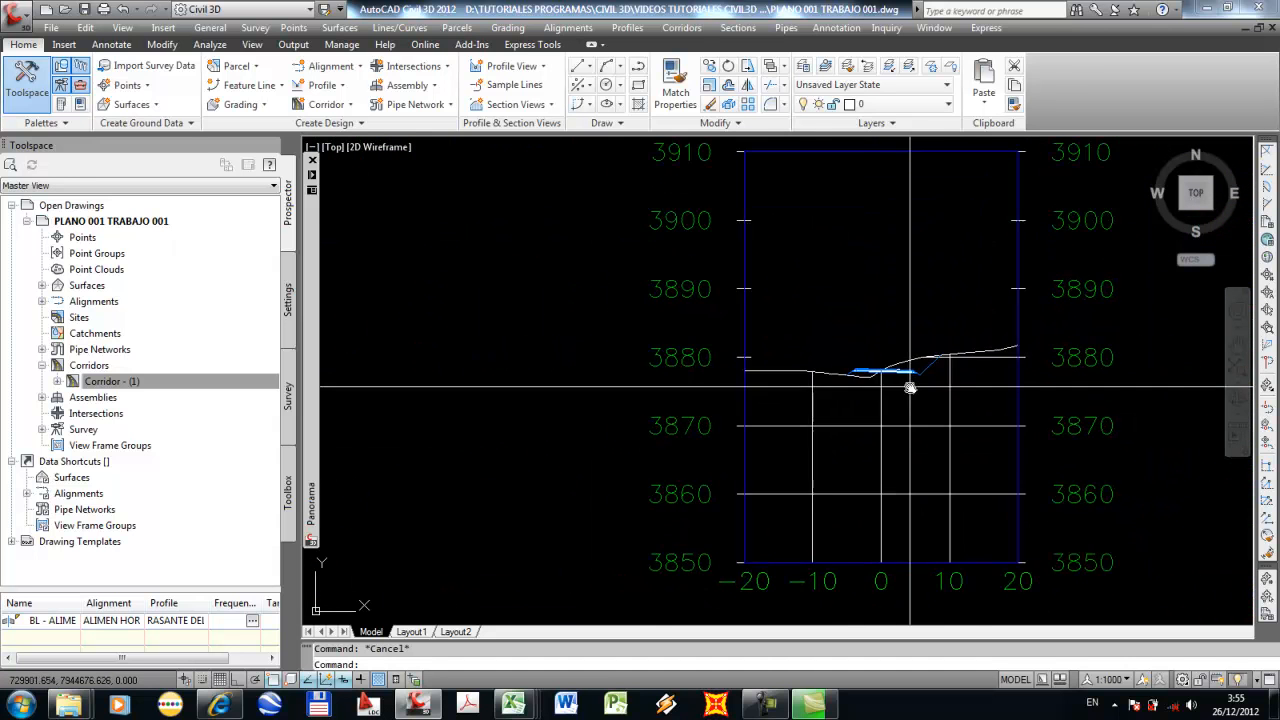
{"action": "scroll", "coordinate": [820, 380], "scroll_direction": "down", "scroll_amount": 3}
{"action": "scroll", "coordinate": [744, 371], "scroll_direction": "up", "scroll_amount": 4}
{"action": "scroll", "coordinate": [744, 371], "scroll_direction": "up", "scroll_amount": 6}
{"action": "scroll", "coordinate": [766, 366], "scroll_direction": "down", "scroll_amount": 9}
{"action": "scroll", "coordinate": [750, 368], "scroll_direction": "up", "scroll_amount": 6}
{"action": "scroll", "coordinate": [737, 366], "scroll_direction": "down", "scroll_amount": 8}
{"action": "scroll", "coordinate": [884, 345], "scroll_direction": "up", "scroll_amount": 7}
{"action": "scroll", "coordinate": [800, 367], "scroll_direction": "up", "scroll_amount": 4}
Inspect the pavement layers, side slopes and ditch against the terrain in one section of the first row.
{"action": "middle_click_drag", "start_coordinate": [674, 377], "coordinate": [983, 374]}
{"action": "scroll", "coordinate": [983, 374], "scroll_direction": "down", "scroll_amount": 4}
{"action": "middle_click_drag", "start_coordinate": [796, 376], "coordinate": [954, 397]}
{"action": "middle_click_drag", "start_coordinate": [520, 352], "coordinate": [745, 361]}
{"action": "scroll", "coordinate": [745, 361], "scroll_direction": "up", "scroll_amount": 4}
{"action": "scroll", "coordinate": [737, 363], "scroll_direction": "up", "scroll_amount": 5}
{"action": "scroll", "coordinate": [750, 362], "scroll_direction": "down", "scroll_amount": 2}
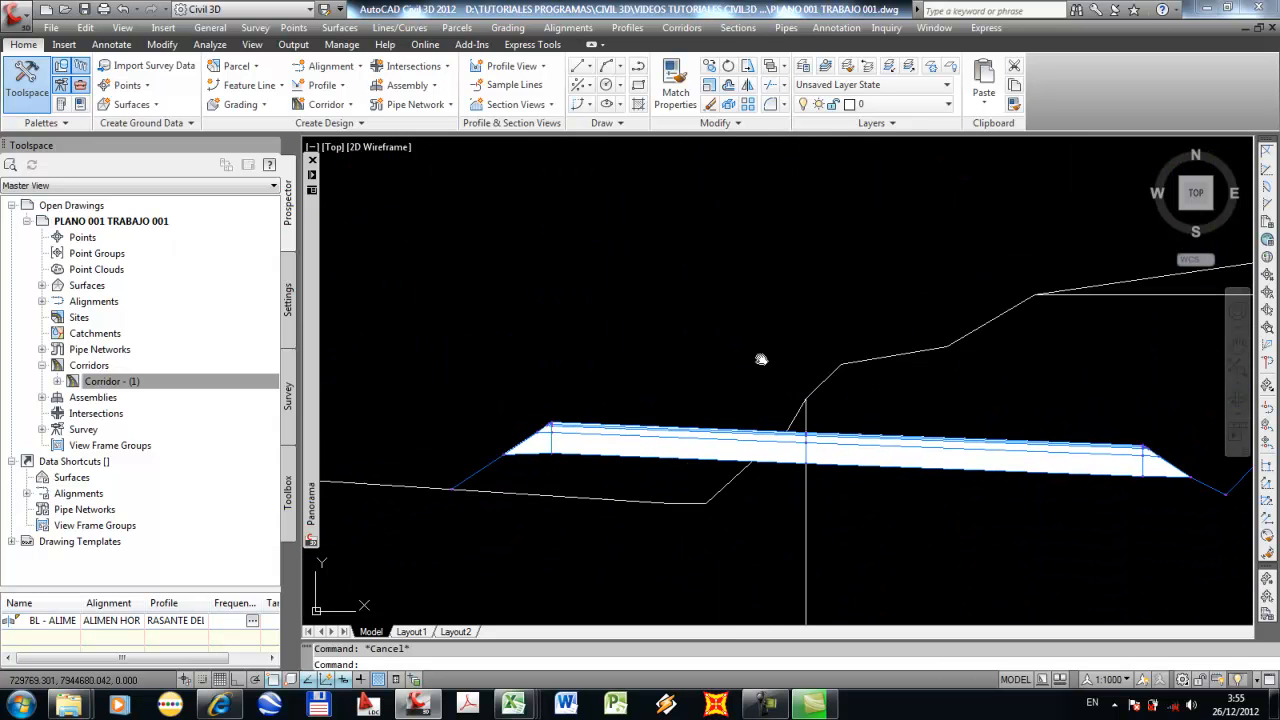
{"action": "scroll", "coordinate": [706, 294], "scroll_direction": "down", "scroll_amount": 5}
{"action": "scroll", "coordinate": [884, 367], "scroll_direction": "up", "scroll_amount": 2}
{"action": "left_click", "coordinate": [929, 354]}
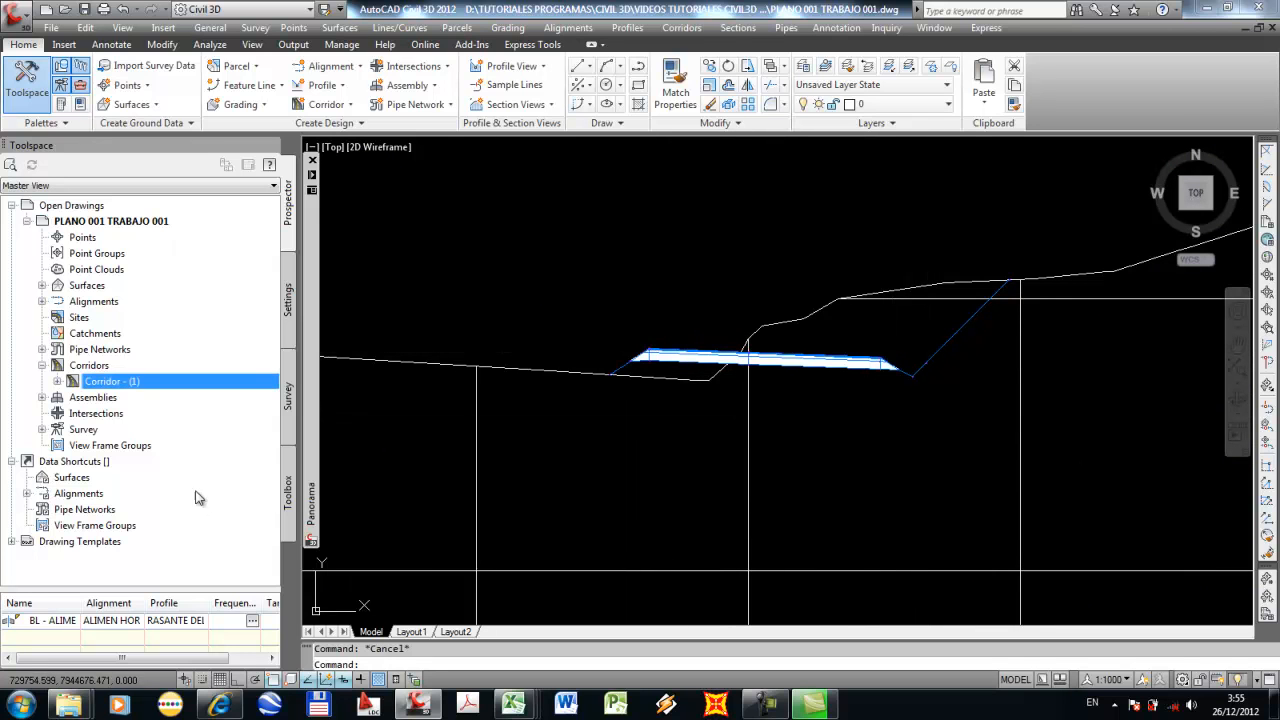
Create a new corridor surface in the properties of Corridor - (1).
{"action": "right_click", "coordinate": [108, 385]}
{"action": "left_click", "coordinate": [128, 390]}
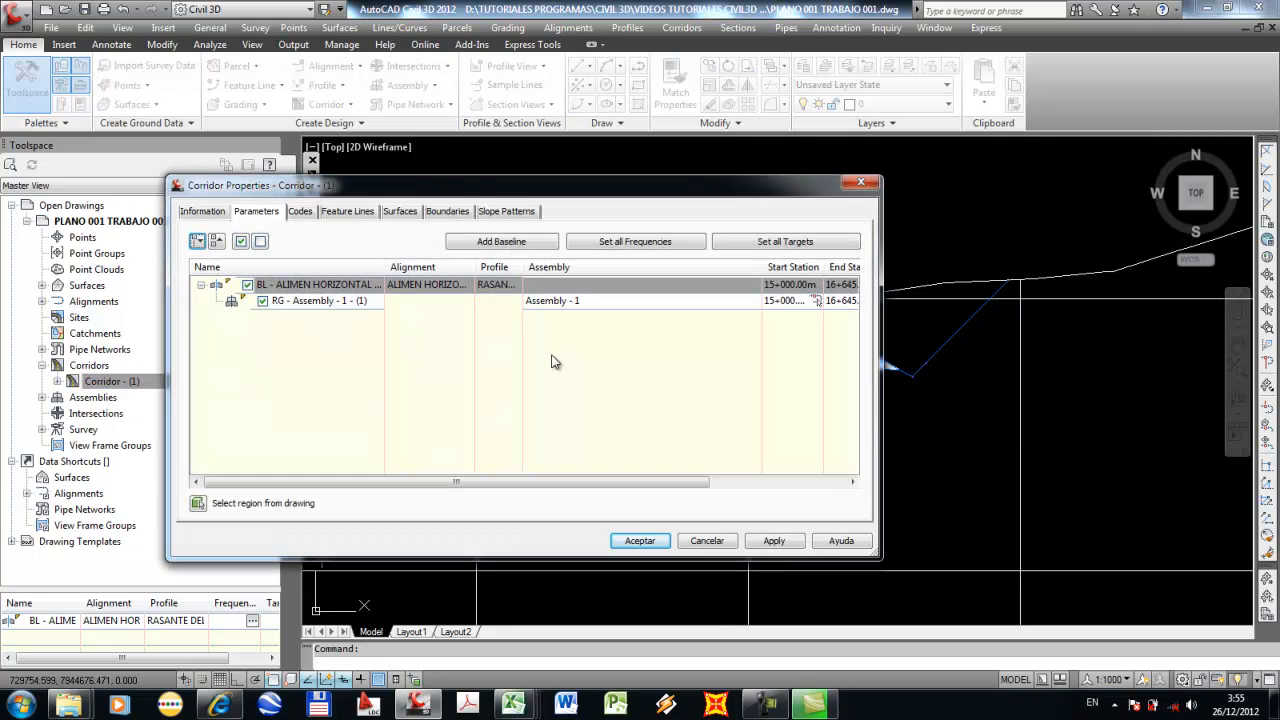
{"action": "left_click", "coordinate": [399, 212]}
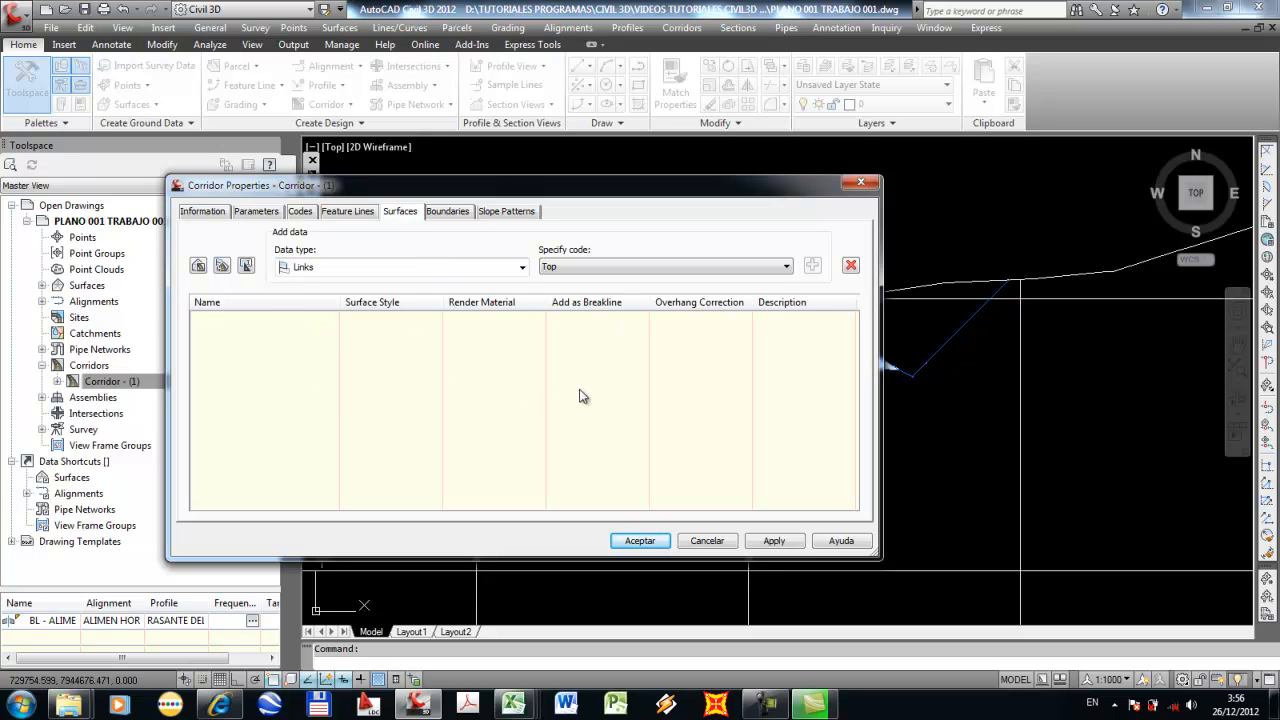
{"action": "left_click", "coordinate": [198, 266]}
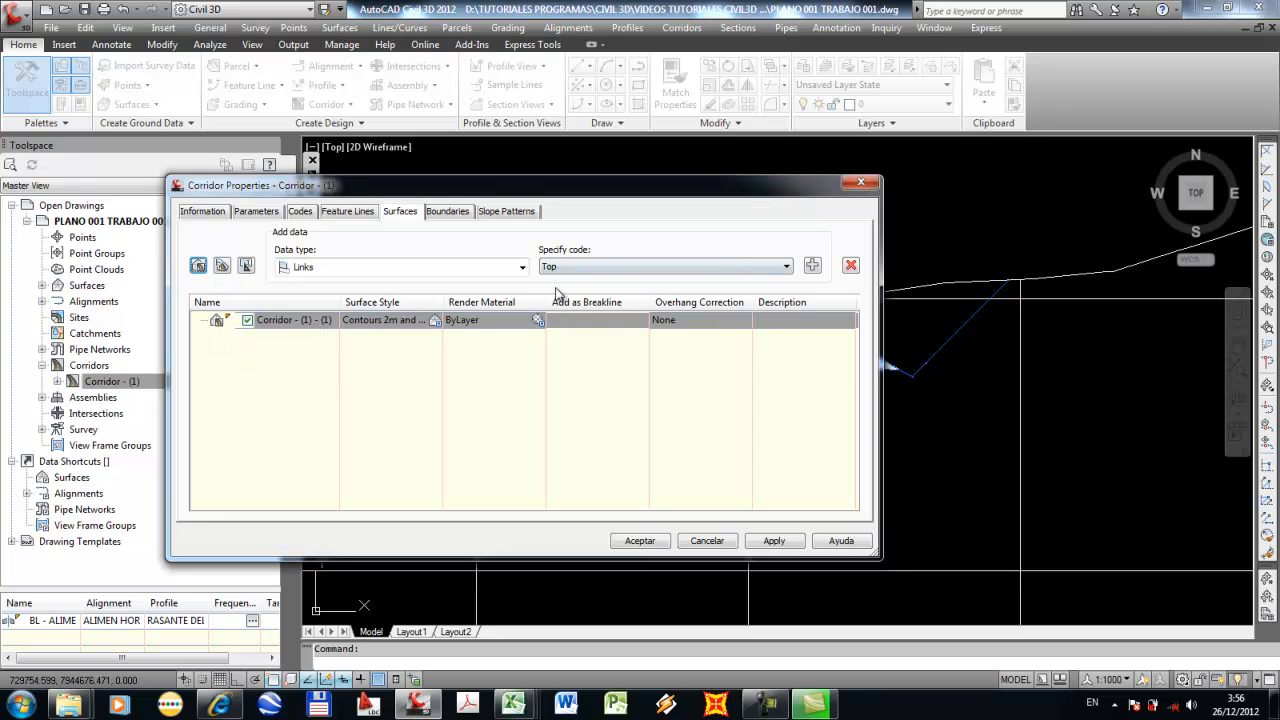
Name the new corridor surface DATUM, add the Datum link code to it and apply the corridor changes.
{"action": "left_click", "coordinate": [710, 263]}
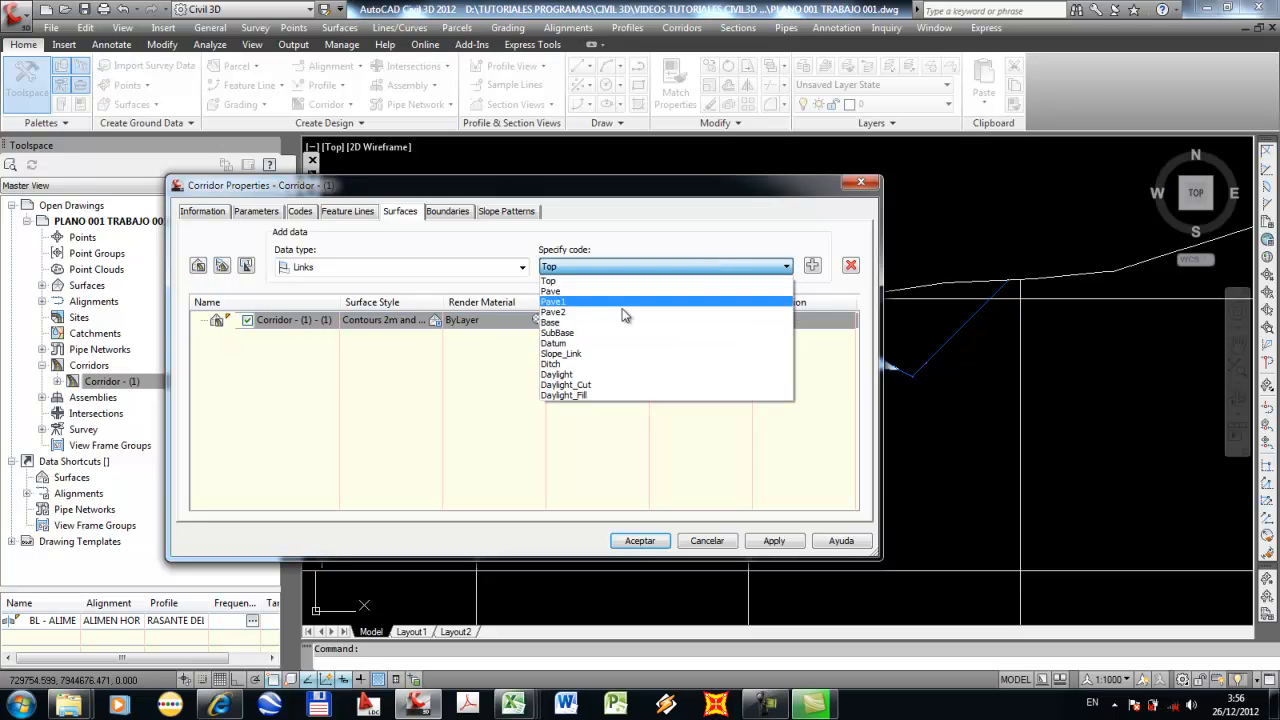
{"action": "left_click", "coordinate": [593, 343]}
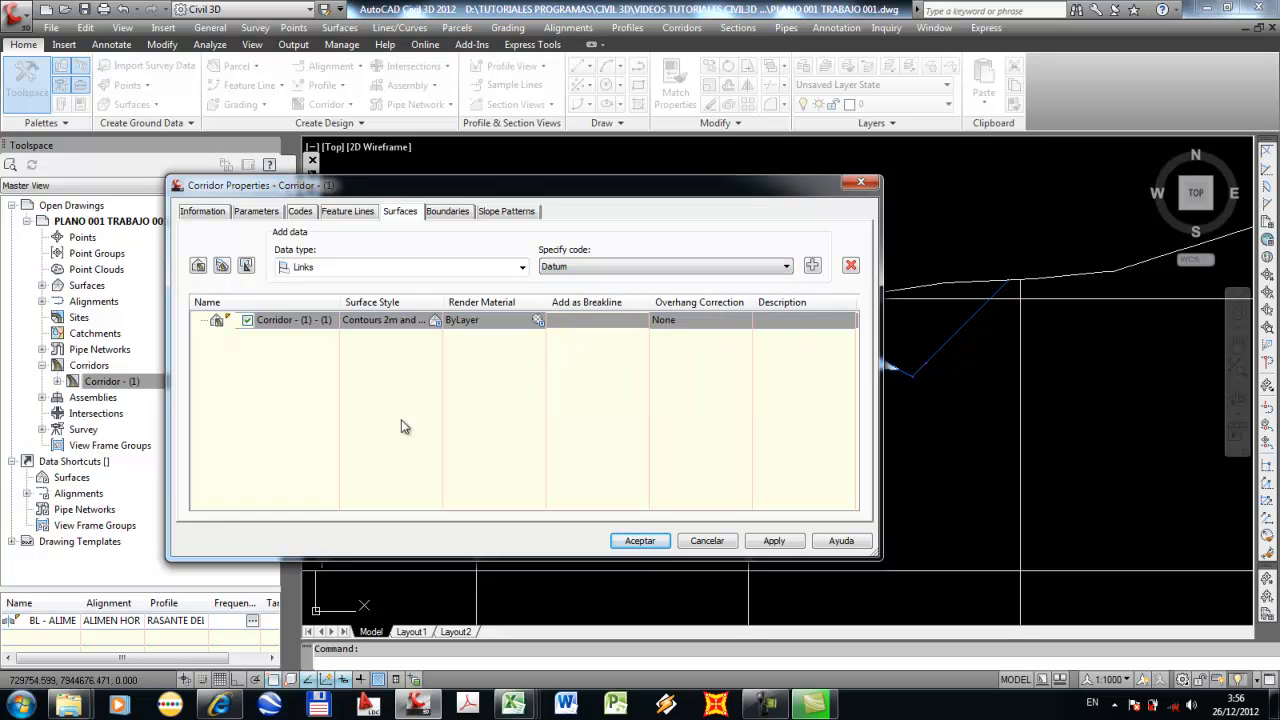
{"action": "left_click", "coordinate": [305, 320]}
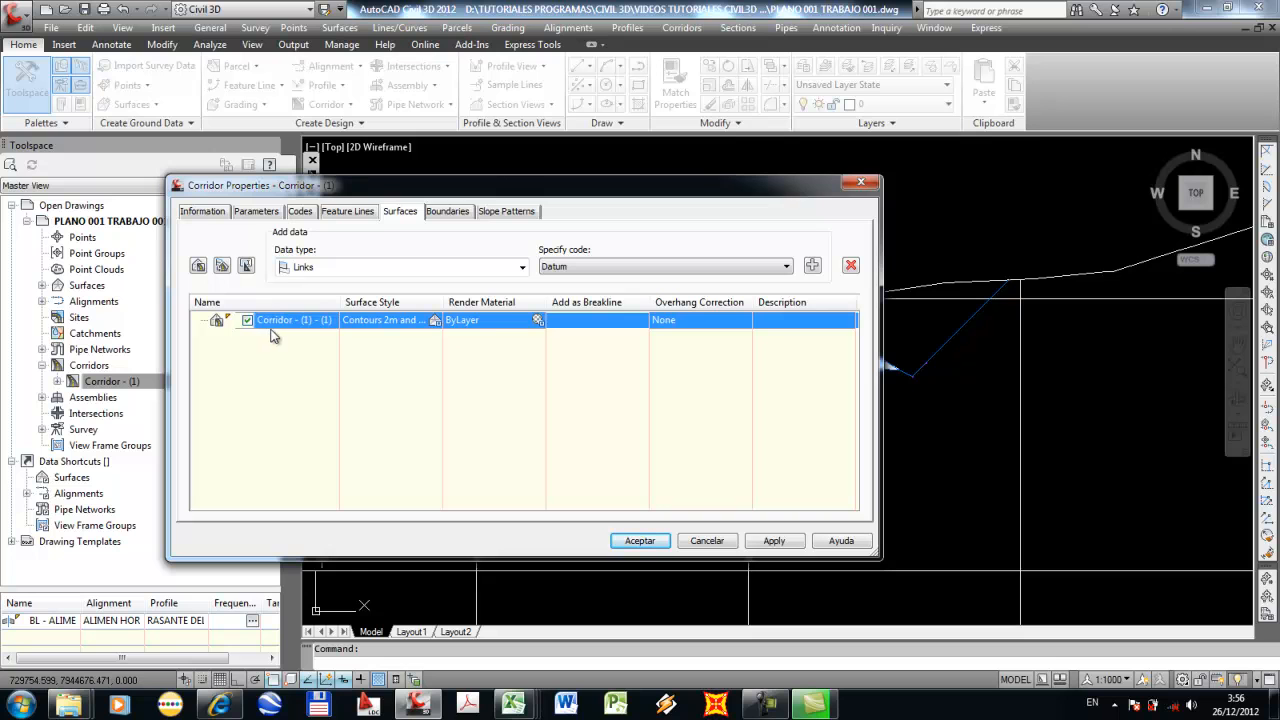
{"action": "left_click", "coordinate": [290, 323]}
{"action": "type", "text": "DA"}
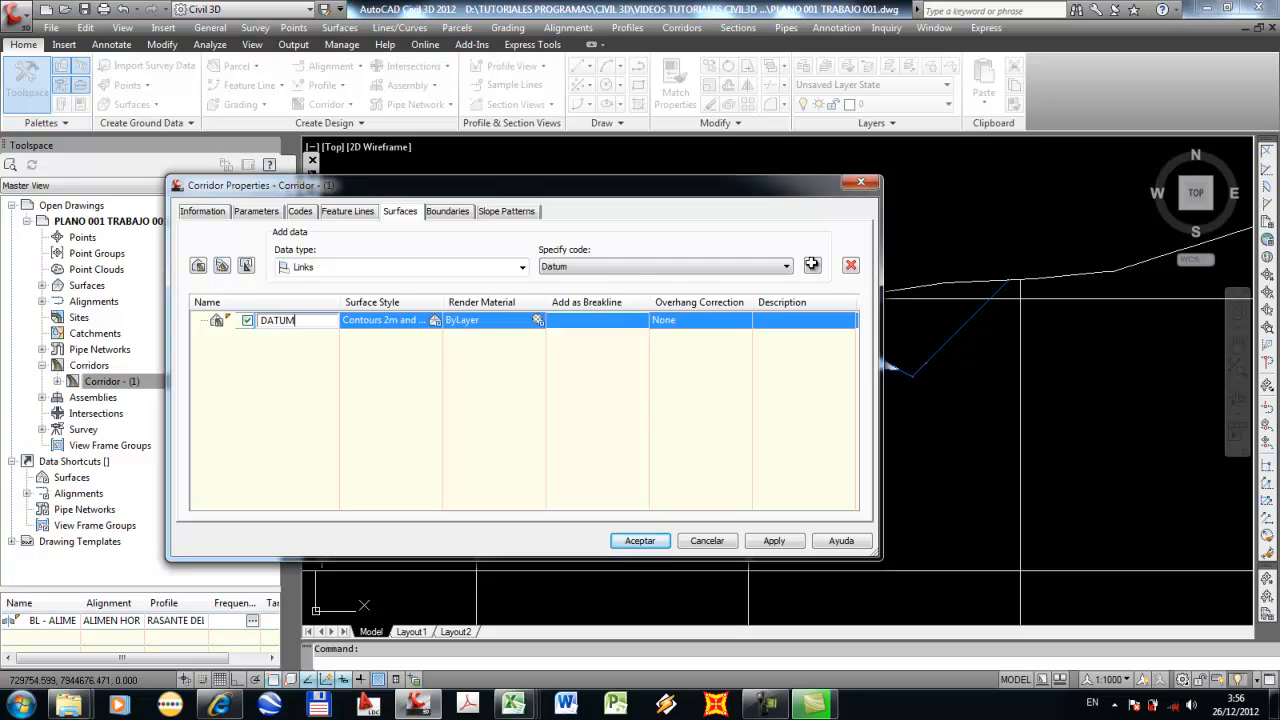
{"action": "type", "text": "TUM"}
{"action": "left_click", "coordinate": [811, 264]}
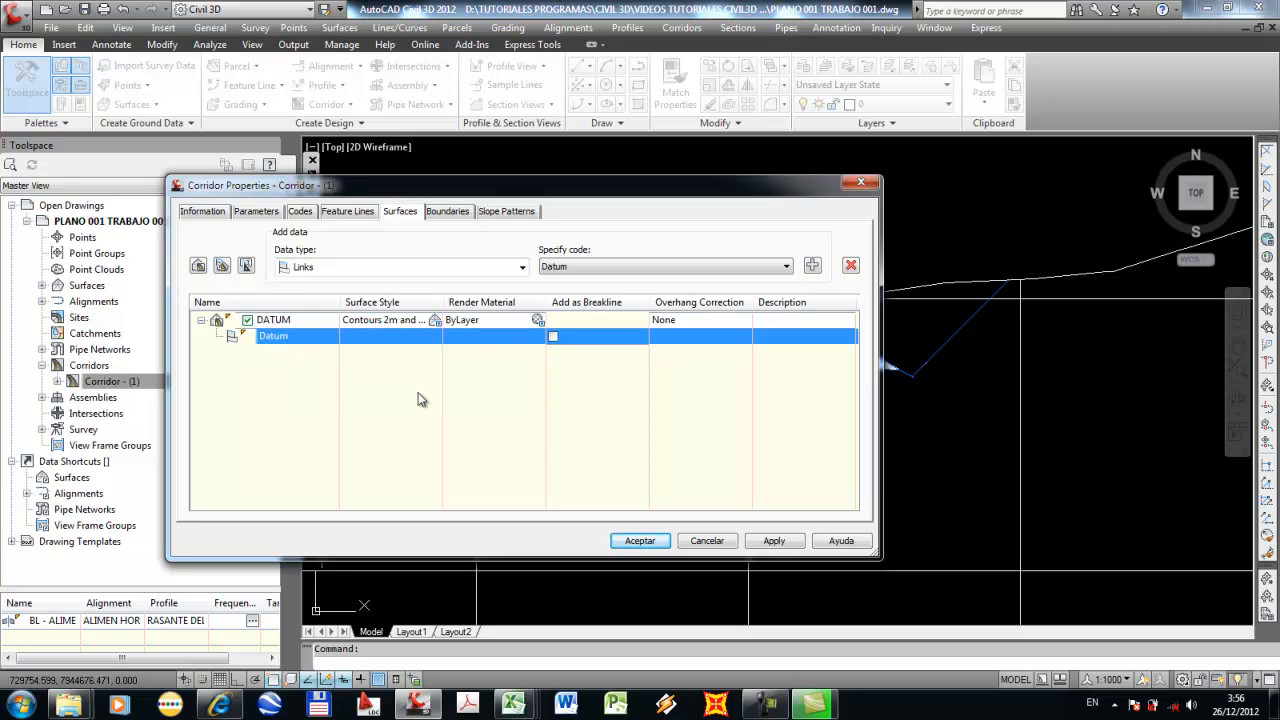
{"action": "left_click", "coordinate": [774, 541]}
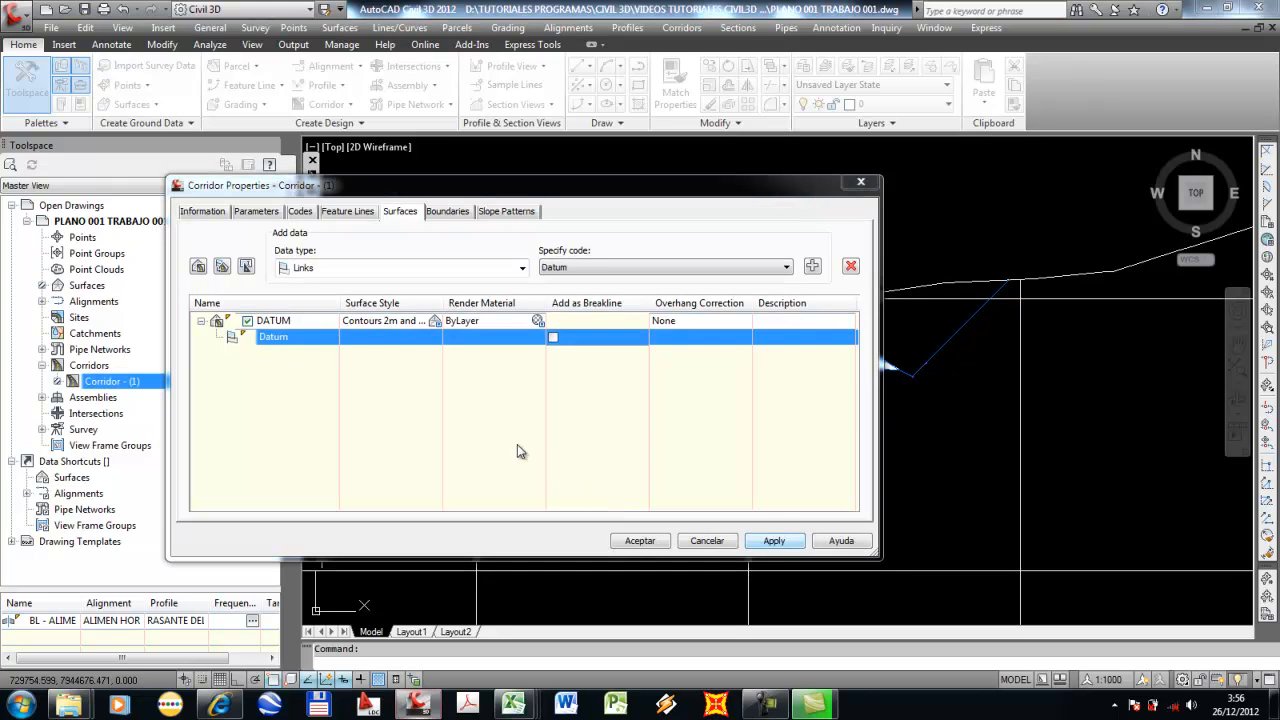
{"action": "left_click", "coordinate": [639, 541]}
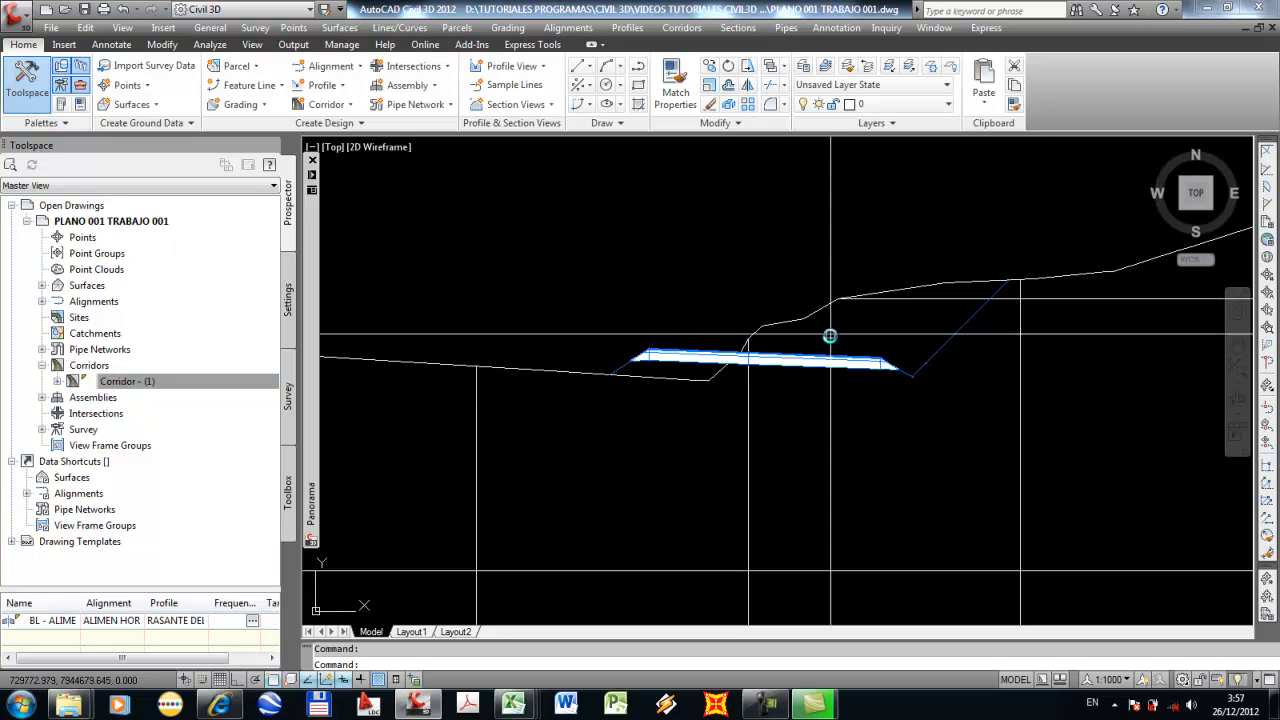
Examine the section view at station 15+140.00, including its cut slopes, ditches and terrain line.
{"action": "scroll", "coordinate": [880, 340], "scroll_direction": "down", "scroll_amount": 5}
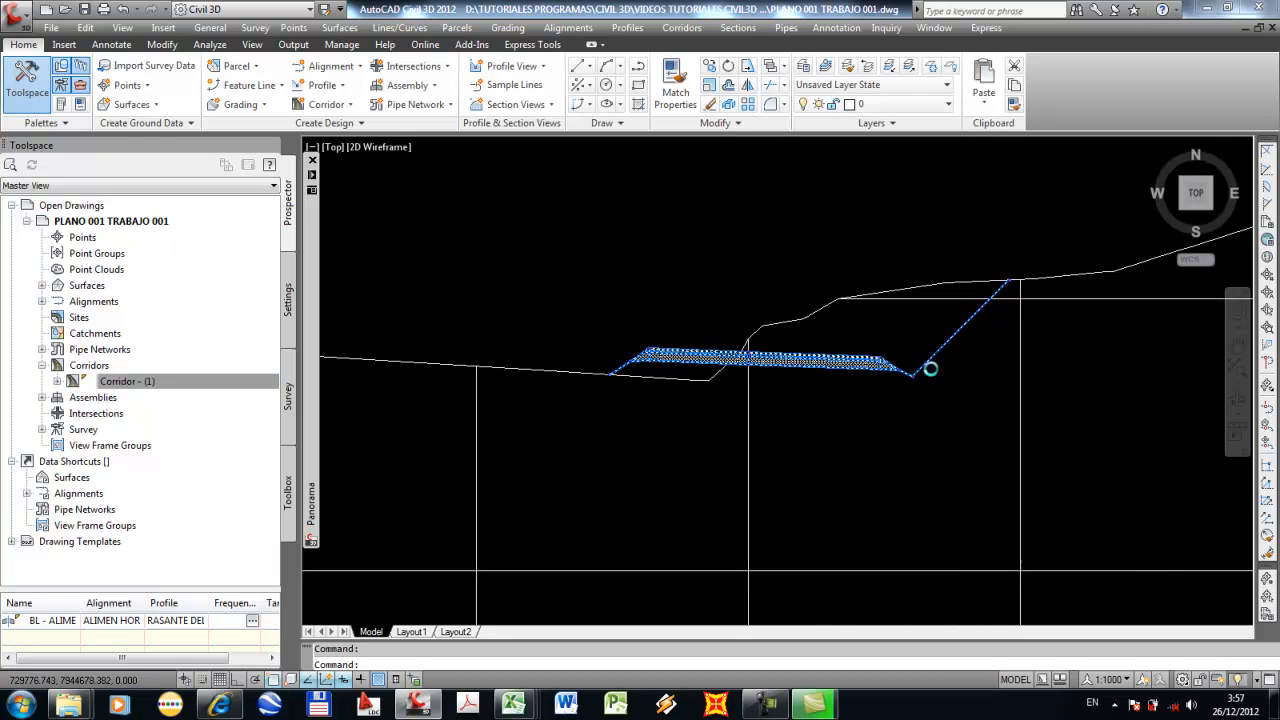
{"action": "scroll", "coordinate": [855, 360], "scroll_direction": "up", "scroll_amount": 3}
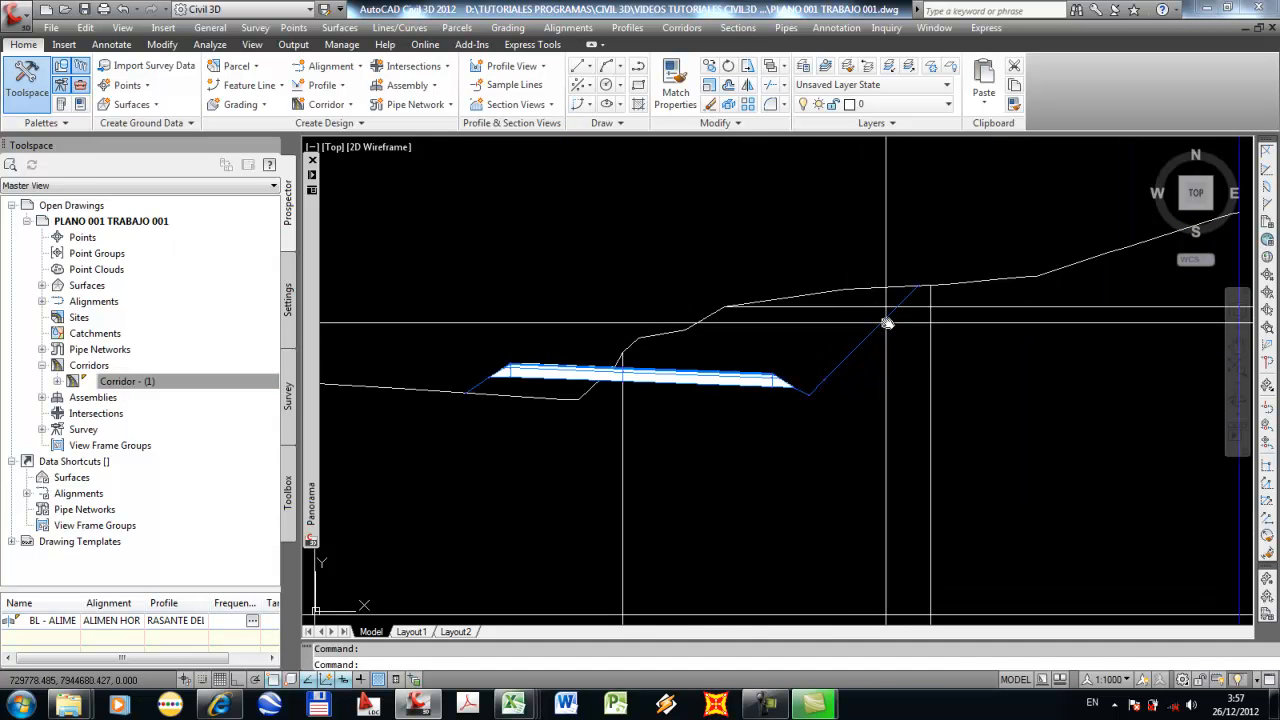
{"action": "scroll", "coordinate": [874, 332], "scroll_direction": "down", "scroll_amount": 6}
{"action": "middle_click_drag", "start_coordinate": [875, 327], "coordinate": [779, 173]}
{"action": "middle_click_drag", "start_coordinate": [777, 457], "coordinate": [715, 205]}
{"action": "scroll", "coordinate": [720, 370], "scroll_direction": "up", "scroll_amount": 4}
{"action": "middle_click_drag", "start_coordinate": [714, 402], "coordinate": [680, 150]}
{"action": "scroll", "coordinate": [720, 312], "scroll_direction": "up", "scroll_amount": 2}
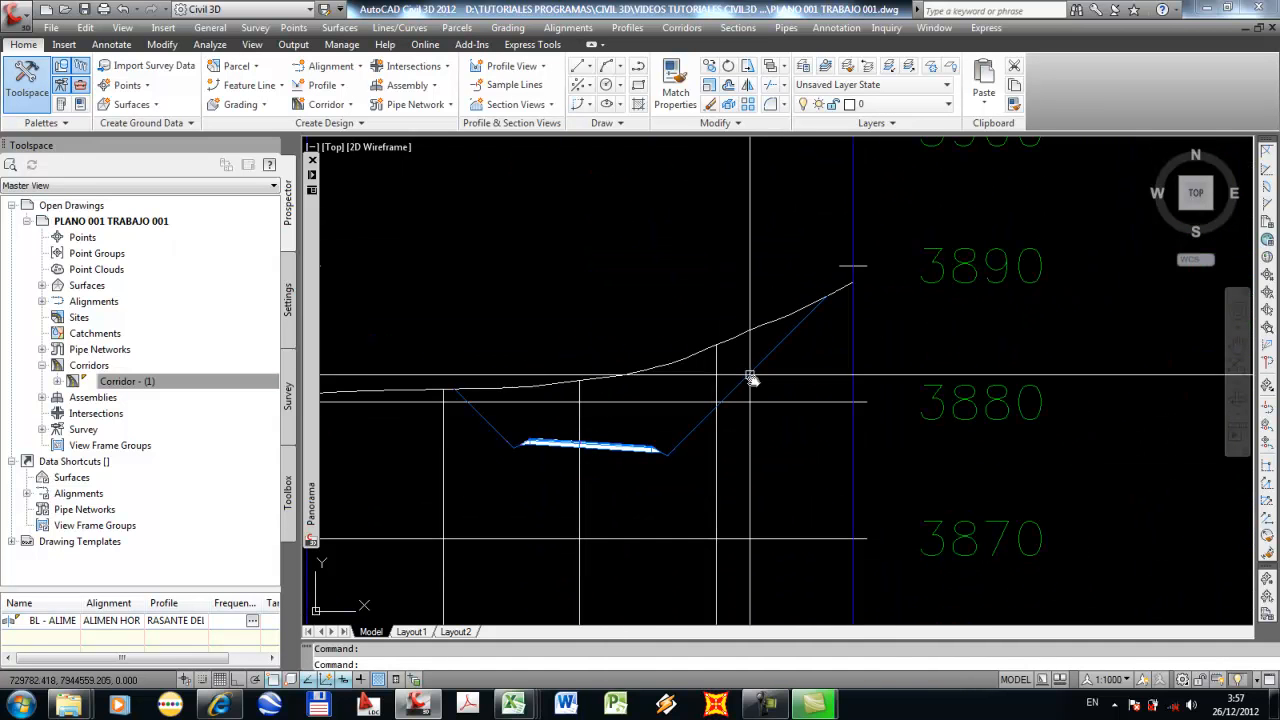
{"action": "scroll", "coordinate": [745, 370], "scroll_direction": "up", "scroll_amount": 2}
{"action": "scroll", "coordinate": [748, 345], "scroll_direction": "down", "scroll_amount": 3}
{"action": "middle_click_drag", "start_coordinate": [748, 340], "coordinate": [766, 418]}
{"action": "scroll", "coordinate": [766, 418], "scroll_direction": "down", "scroll_amount": 4}
{"action": "key", "text": "Escape"}
{"action": "left_click", "coordinate": [508, 243]}
{"action": "left_click", "coordinate": [443, 227]}
{"action": "middle_click_drag", "start_coordinate": [432, 218], "coordinate": [492, 310]}
{"action": "middle_click_drag", "start_coordinate": [682, 402], "coordinate": [674, 426]}
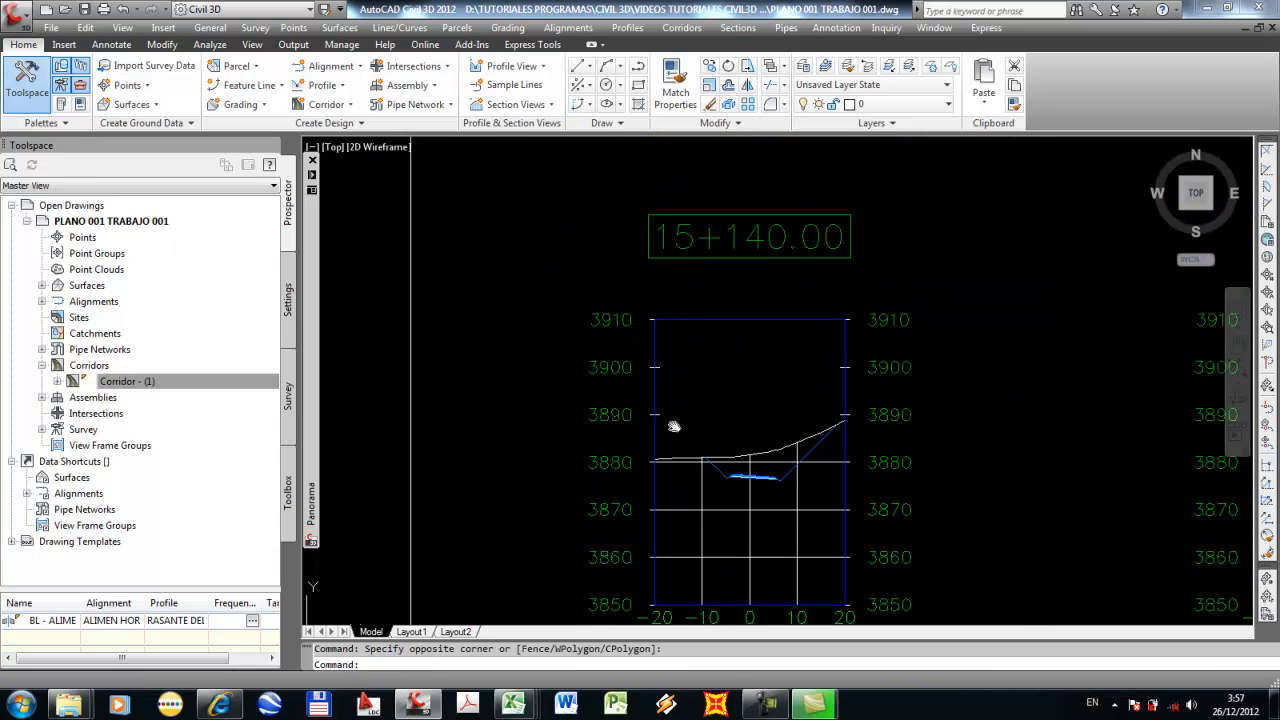
{"action": "left_click", "coordinate": [203, 46]}
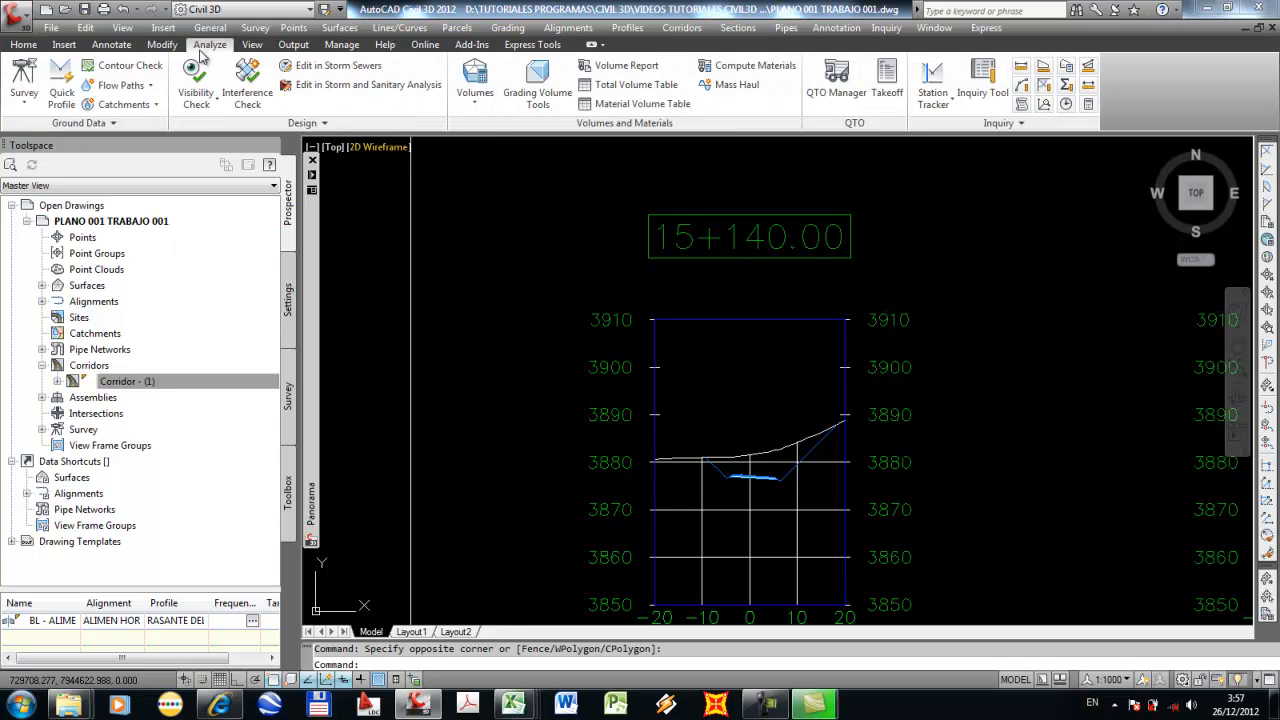
{"action": "left_click", "coordinate": [763, 66]}
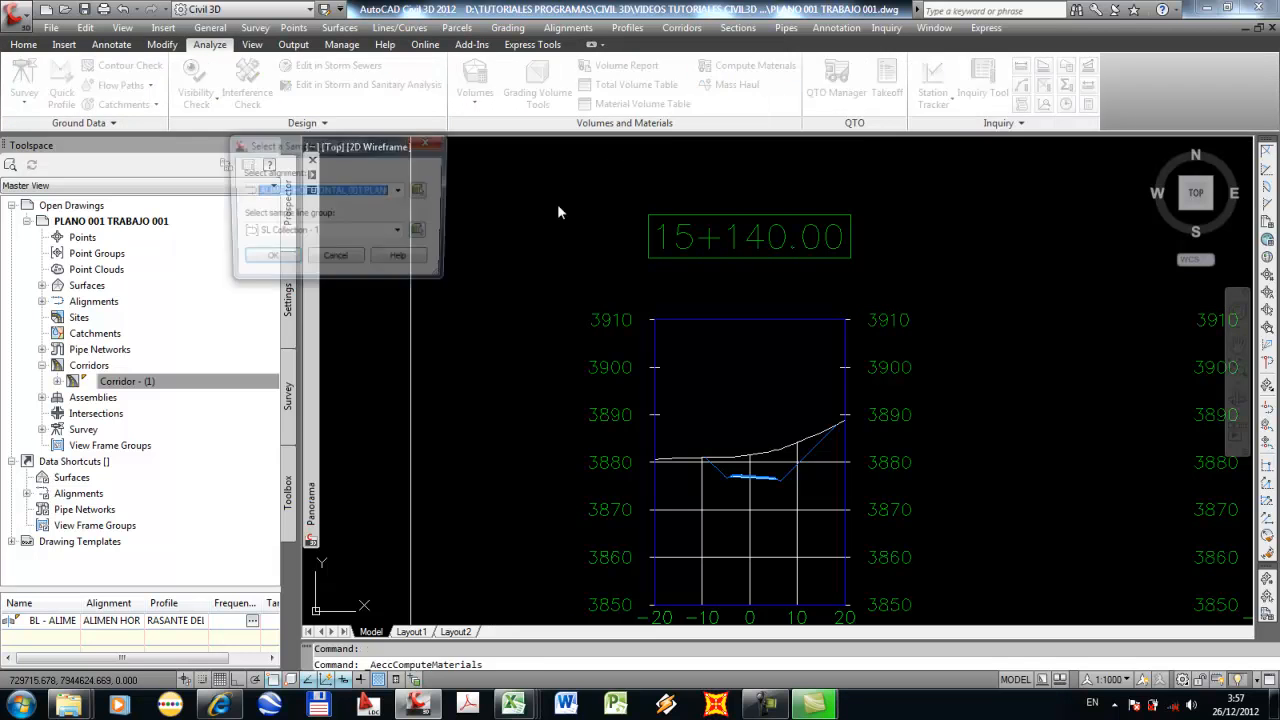
{"action": "left_click", "coordinate": [401, 191]}
{"action": "left_click", "coordinate": [401, 191]}
{"action": "left_click", "coordinate": [400, 232]}
{"action": "left_click", "coordinate": [400, 232]}
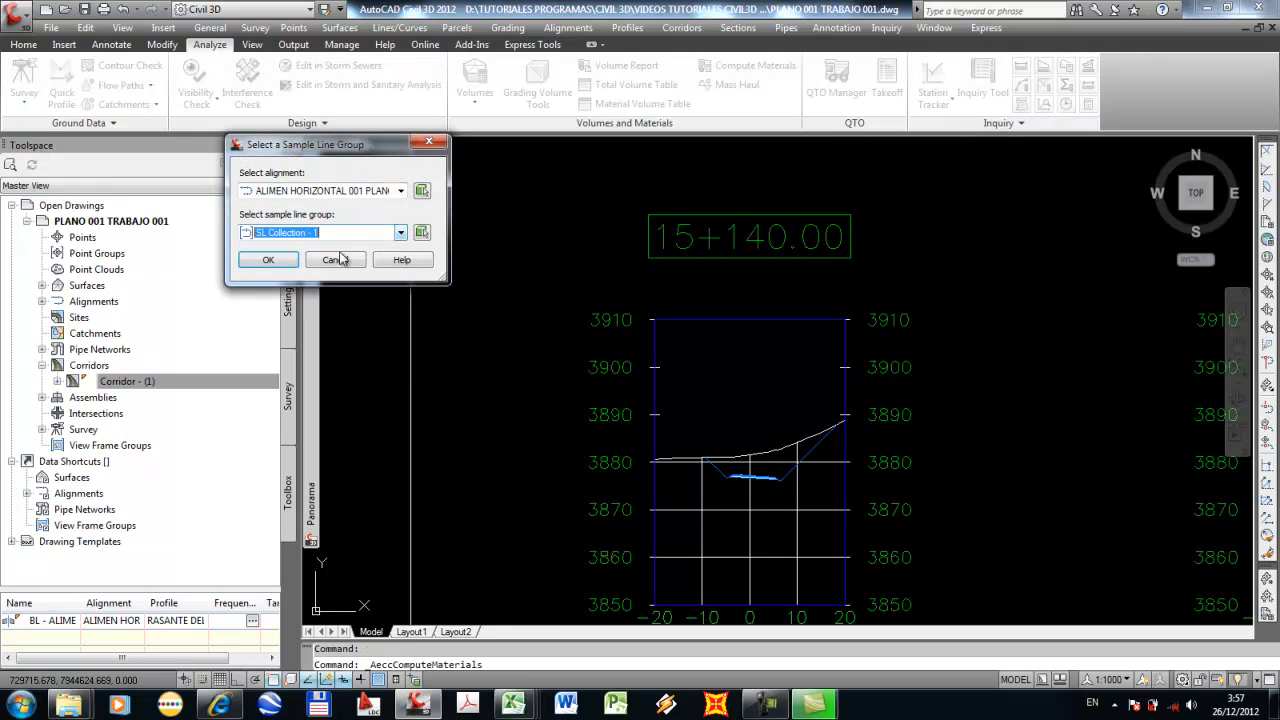
{"action": "left_click", "coordinate": [270, 259]}
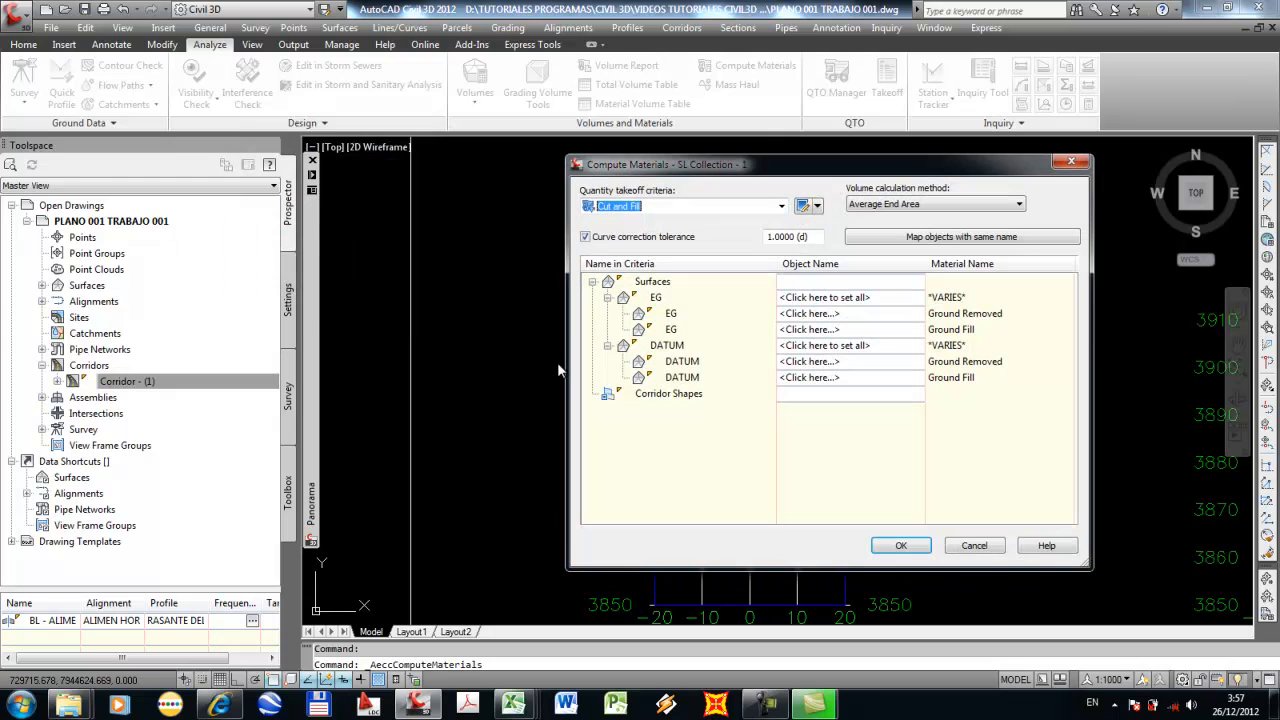
{"action": "left_click", "coordinate": [845, 299]}
{"action": "left_click", "coordinate": [814, 313]}
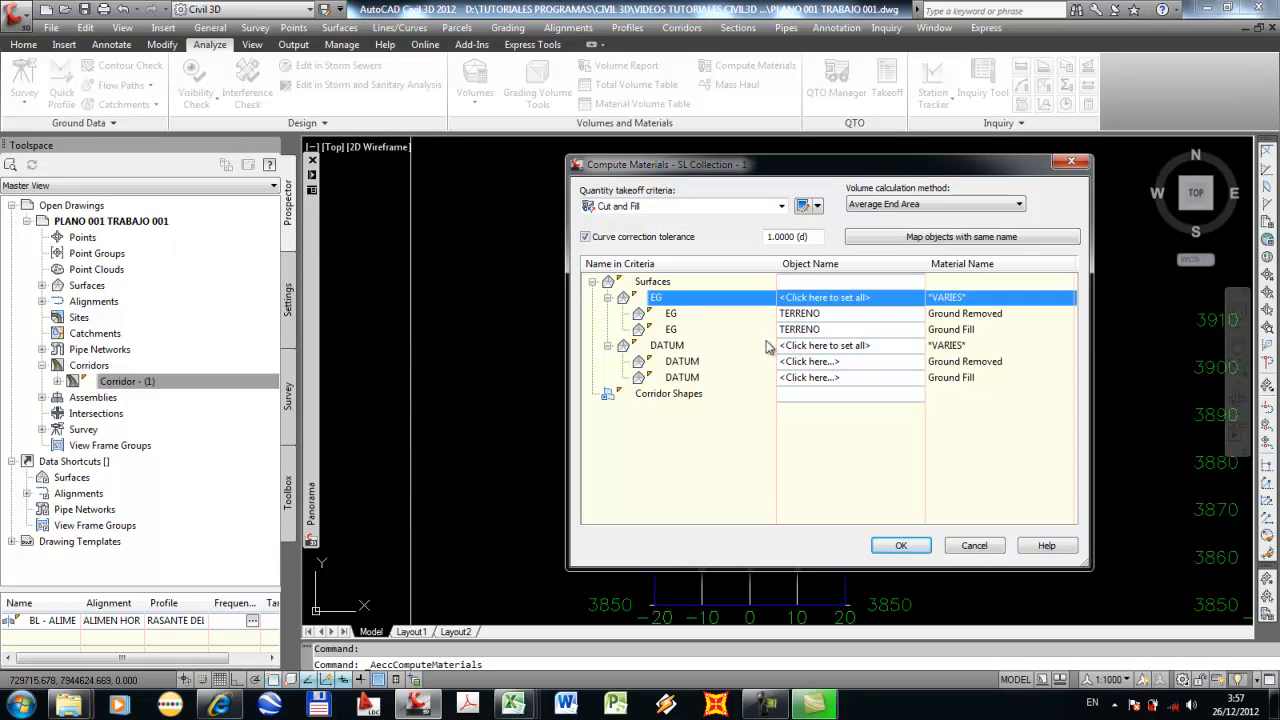
{"action": "left_click", "coordinate": [792, 345]}
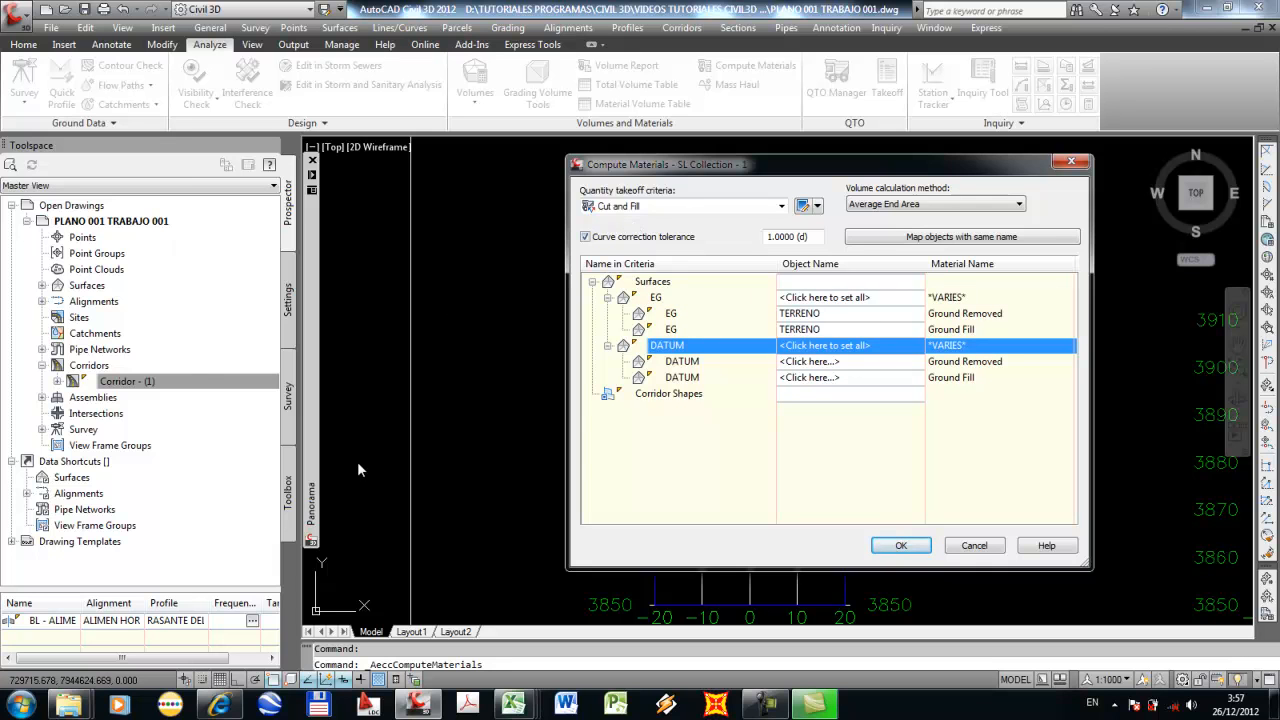
{"action": "left_click", "coordinate": [974, 546]}
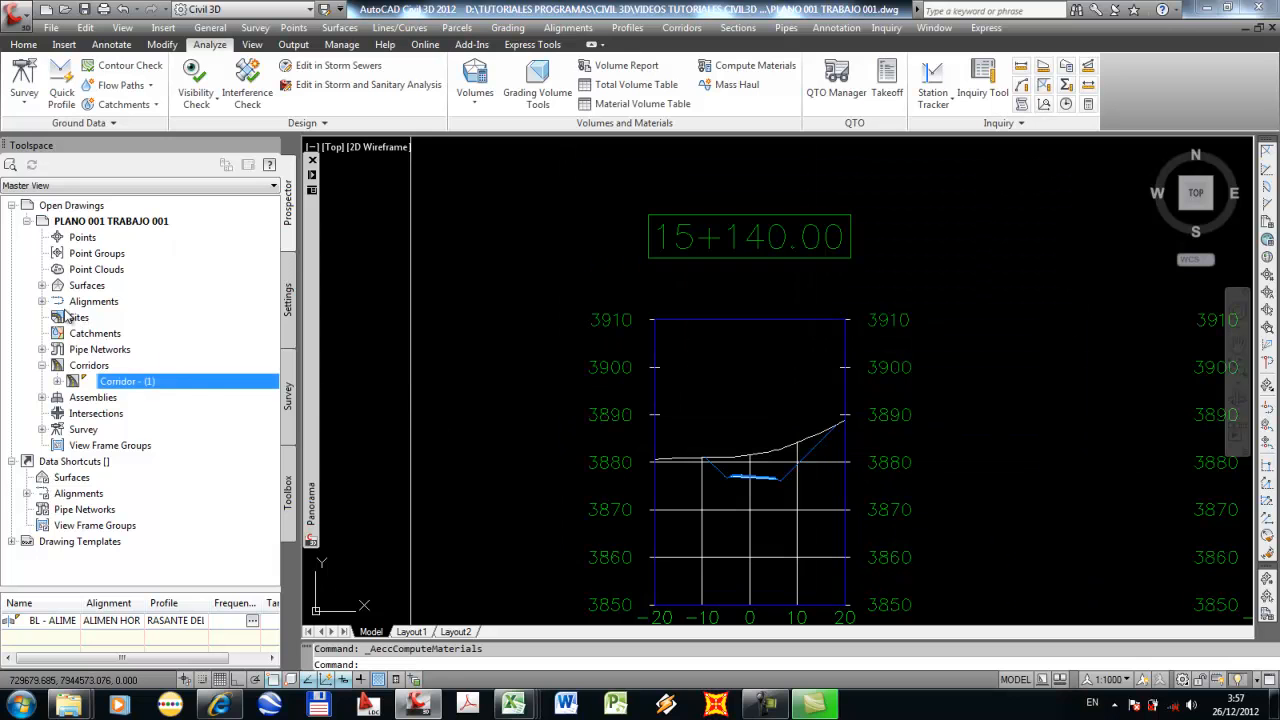
Locate the SL Collection - 1 sample line group under the centerline alignment and open its properties.
{"action": "left_click", "coordinate": [43, 301]}
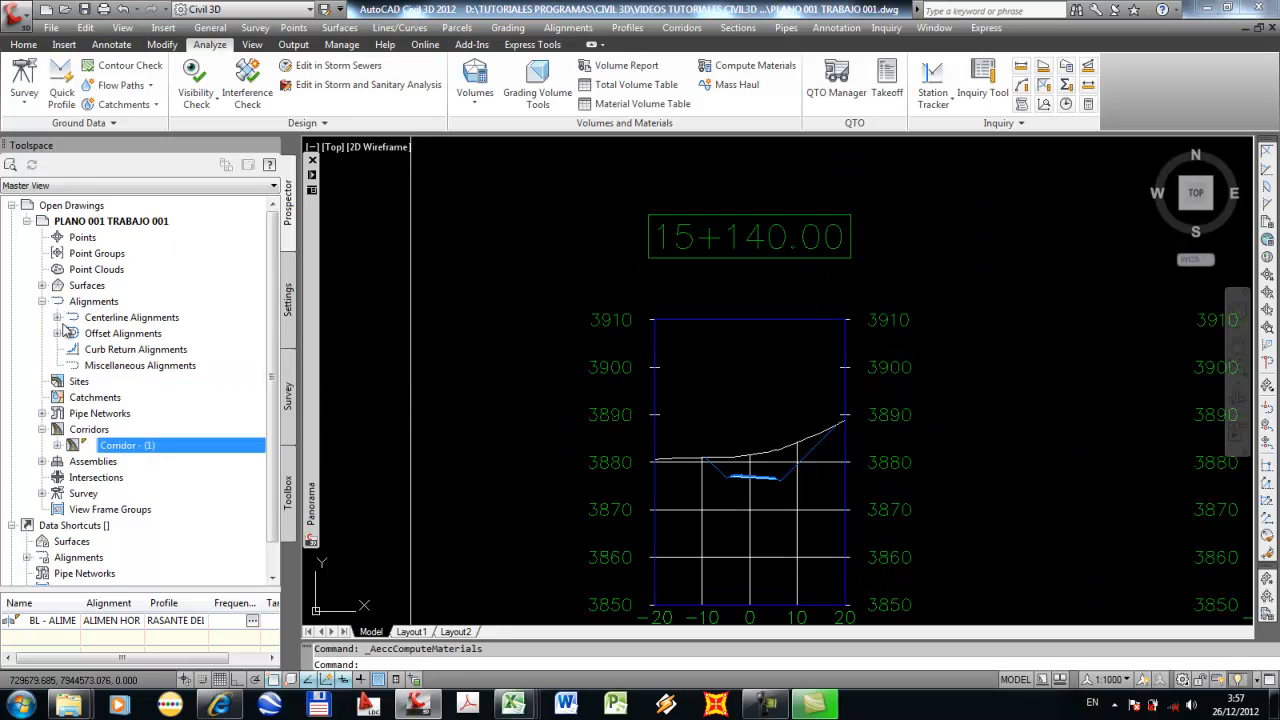
{"action": "left_click", "coordinate": [57, 317]}
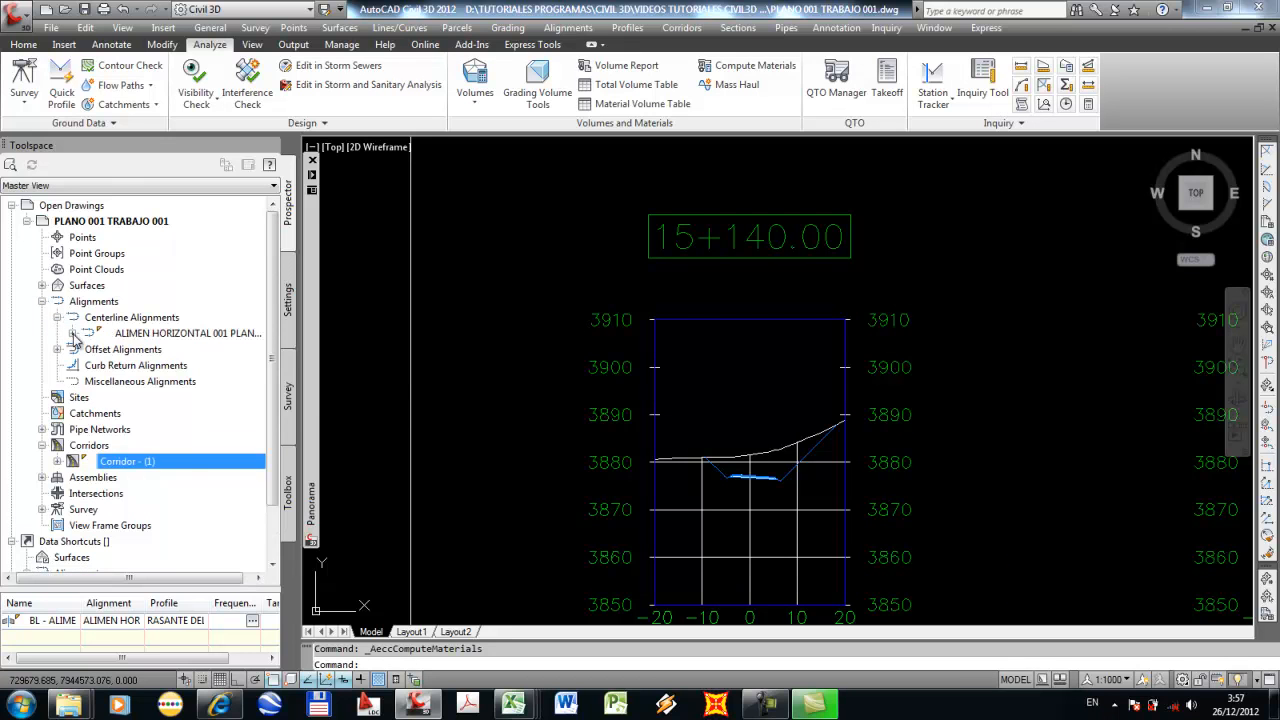
{"action": "left_click", "coordinate": [72, 333]}
{"action": "left_click", "coordinate": [88, 397]}
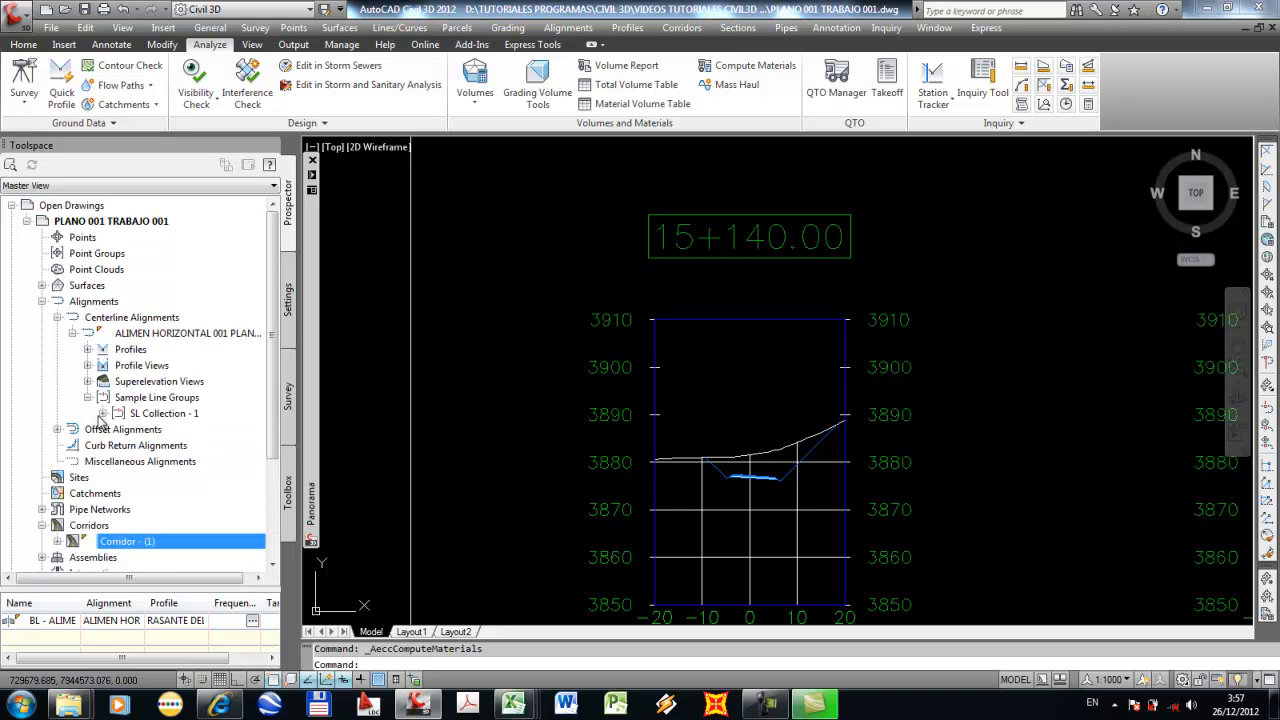
{"action": "right_click", "coordinate": [148, 416]}
{"action": "left_click", "coordinate": [178, 421]}
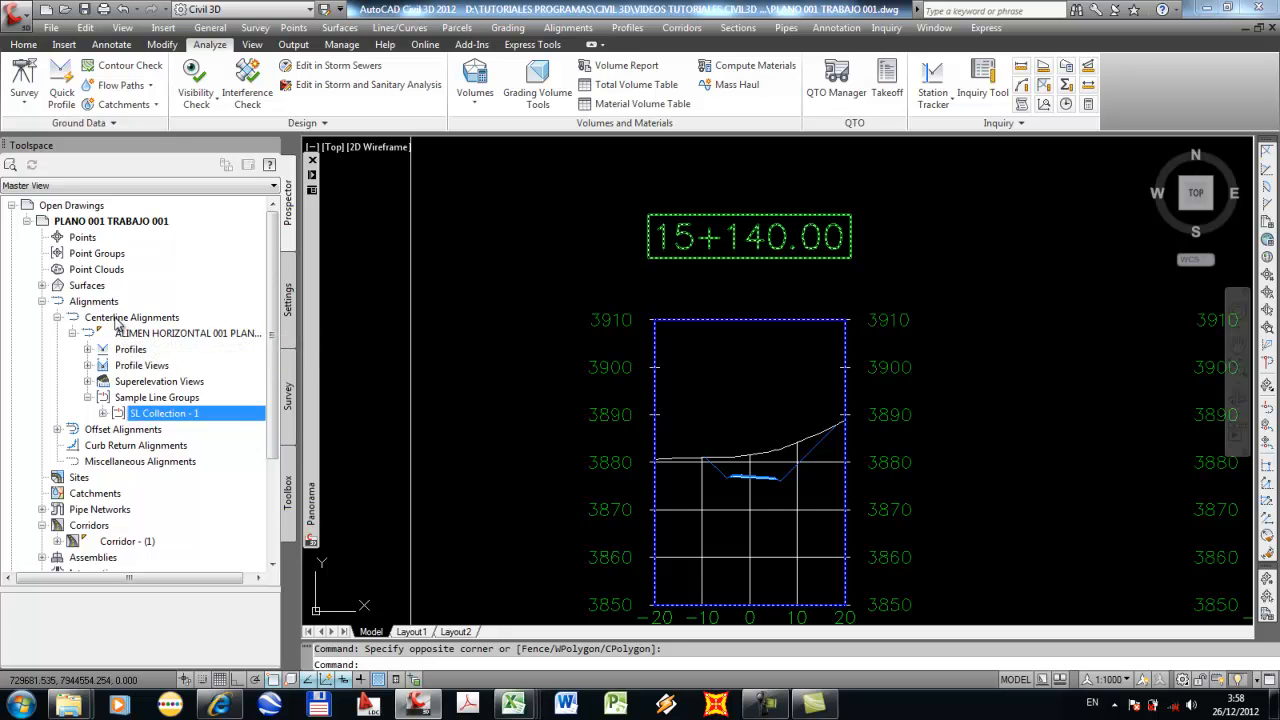
Examine the terrain plan with the sample lines along the road corridor.
{"action": "right_click", "coordinate": [152, 414]}
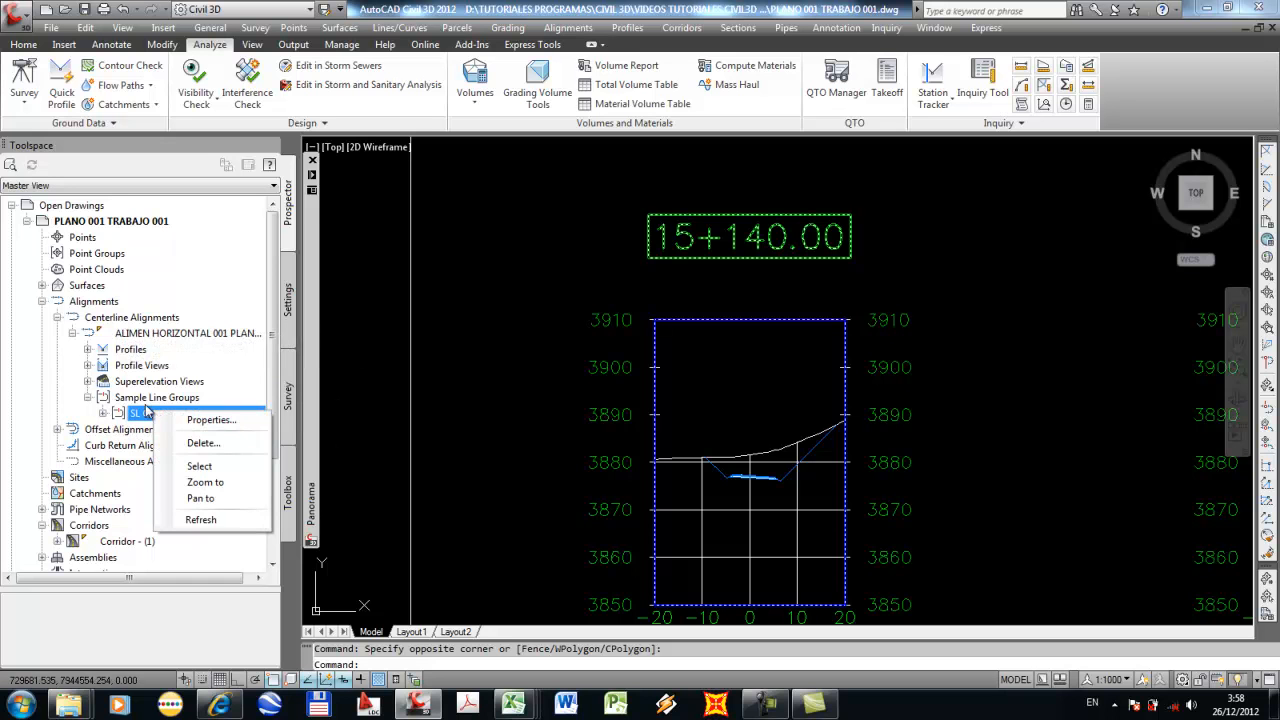
{"action": "left_click", "coordinate": [146, 400]}
{"action": "left_click", "coordinate": [142, 412]}
{"action": "left_click", "coordinate": [520, 319]}
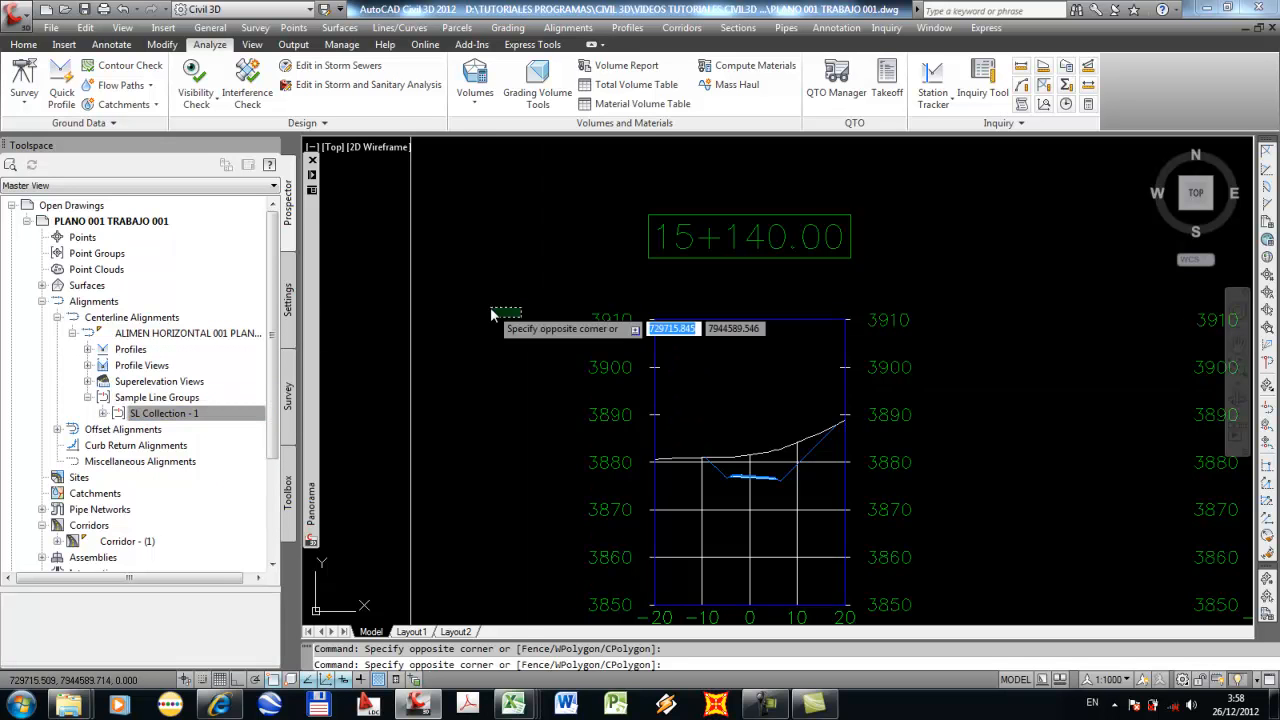
{"action": "key", "text": "Escape"}
{"action": "scroll", "coordinate": [511, 323], "scroll_direction": "down", "scroll_amount": 5}
{"action": "scroll", "coordinate": [690, 365], "scroll_direction": "up", "scroll_amount": 3}
{"action": "scroll", "coordinate": [707, 368], "scroll_direction": "down", "scroll_amount": 5}
{"action": "scroll", "coordinate": [560, 405], "scroll_direction": "up", "scroll_amount": 4}
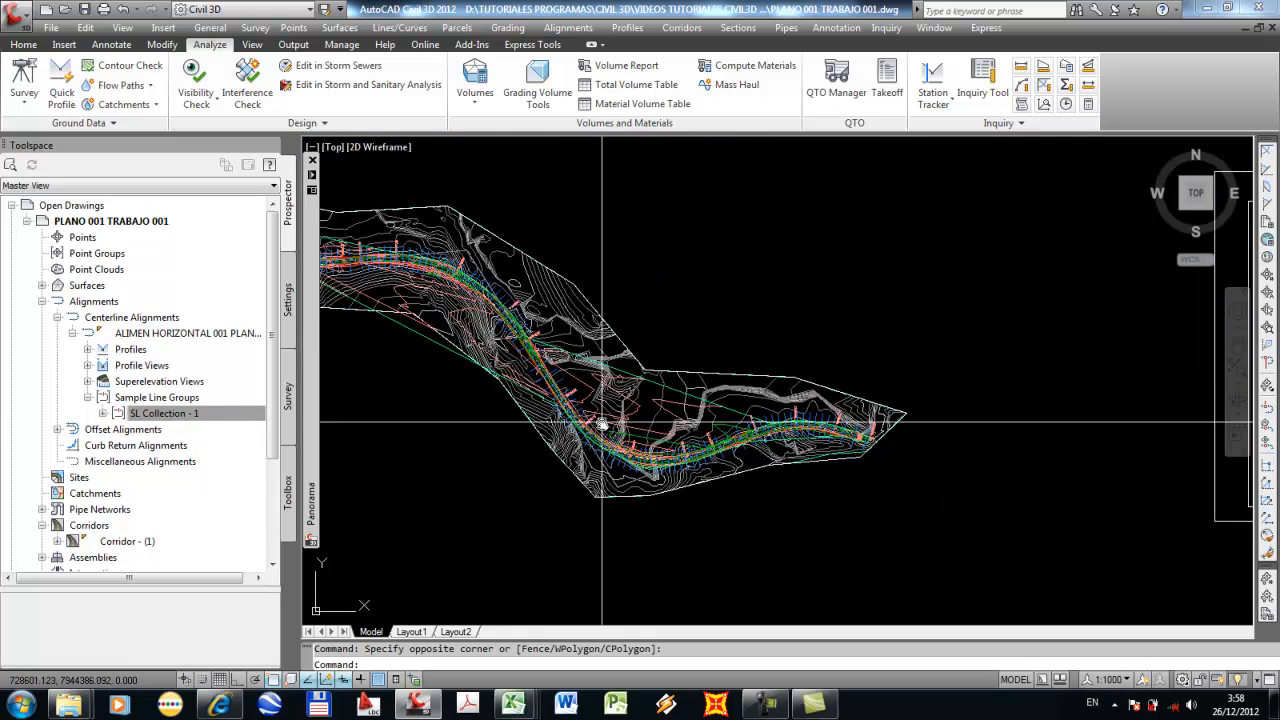
{"action": "scroll", "coordinate": [630, 408], "scroll_direction": "up", "scroll_amount": 3}
Add the Corridor - (1) DATUM surface to the sampled section sources of SL Collection - 1.
{"action": "right_click", "coordinate": [152, 418]}
{"action": "left_click", "coordinate": [193, 423]}
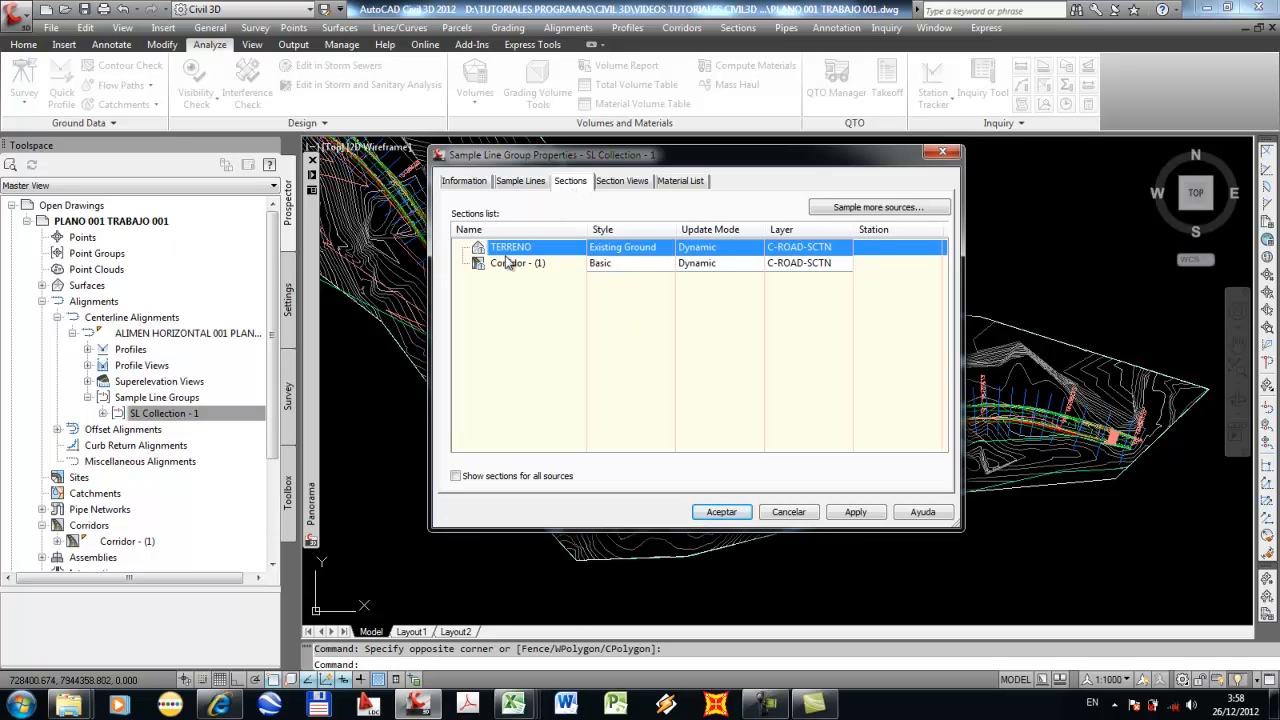
{"action": "left_click", "coordinate": [880, 207]}
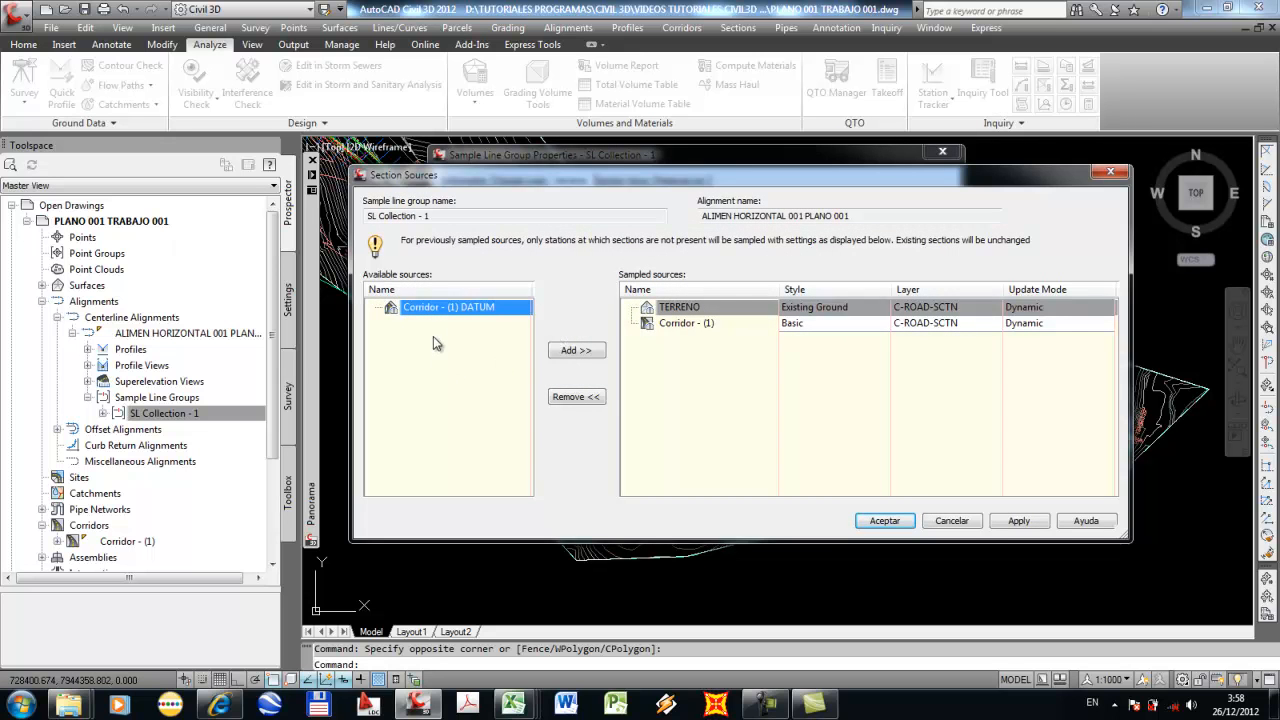
{"action": "left_click", "coordinate": [574, 362]}
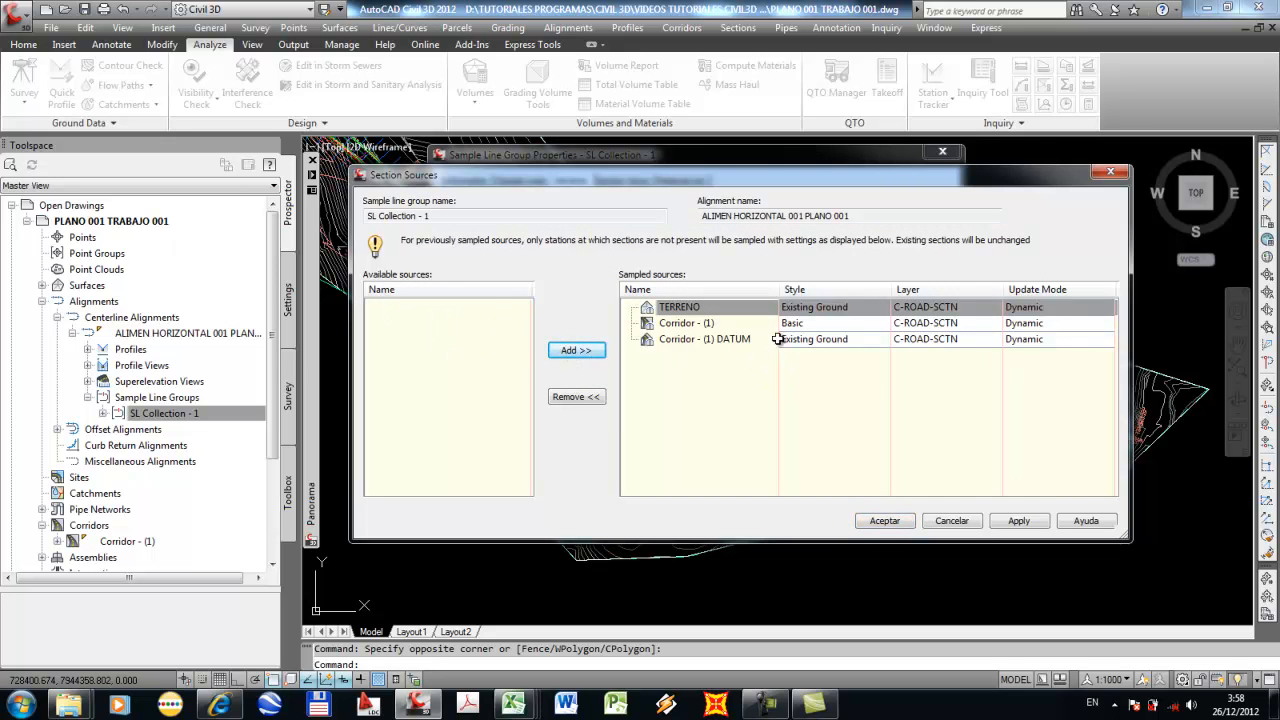
Keep the Existing Ground style for TERRENO and assign the Finished Ground section style to Corridor - (1) DATUM.
{"action": "left_click", "coordinate": [815, 309]}
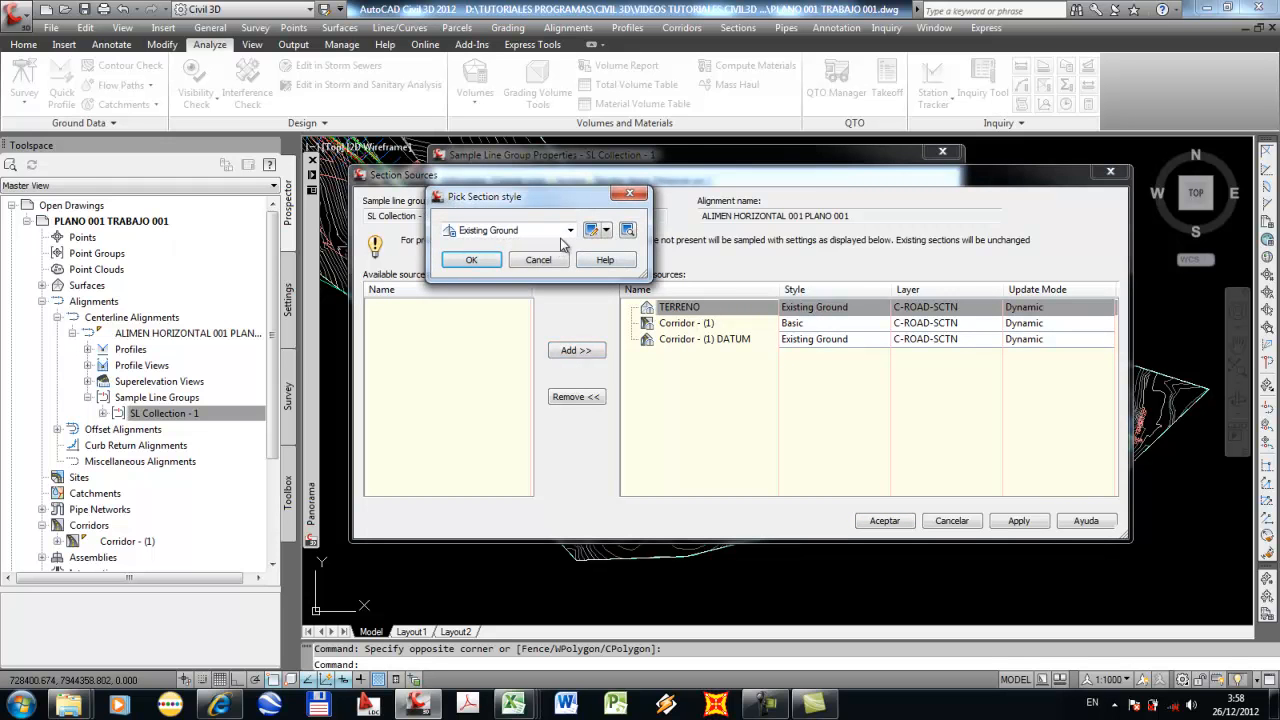
{"action": "left_click", "coordinate": [471, 260]}
{"action": "left_click", "coordinate": [810, 341]}
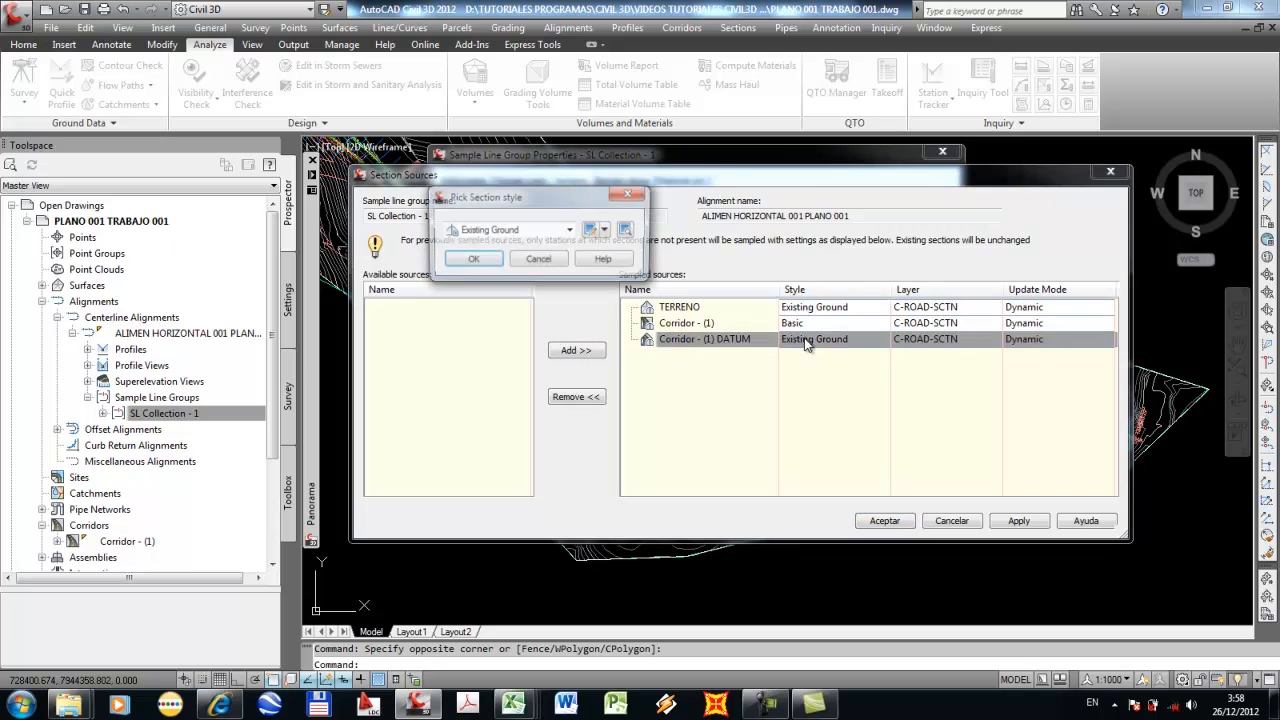
{"action": "left_click", "coordinate": [570, 230]}
{"action": "left_click", "coordinate": [495, 258]}
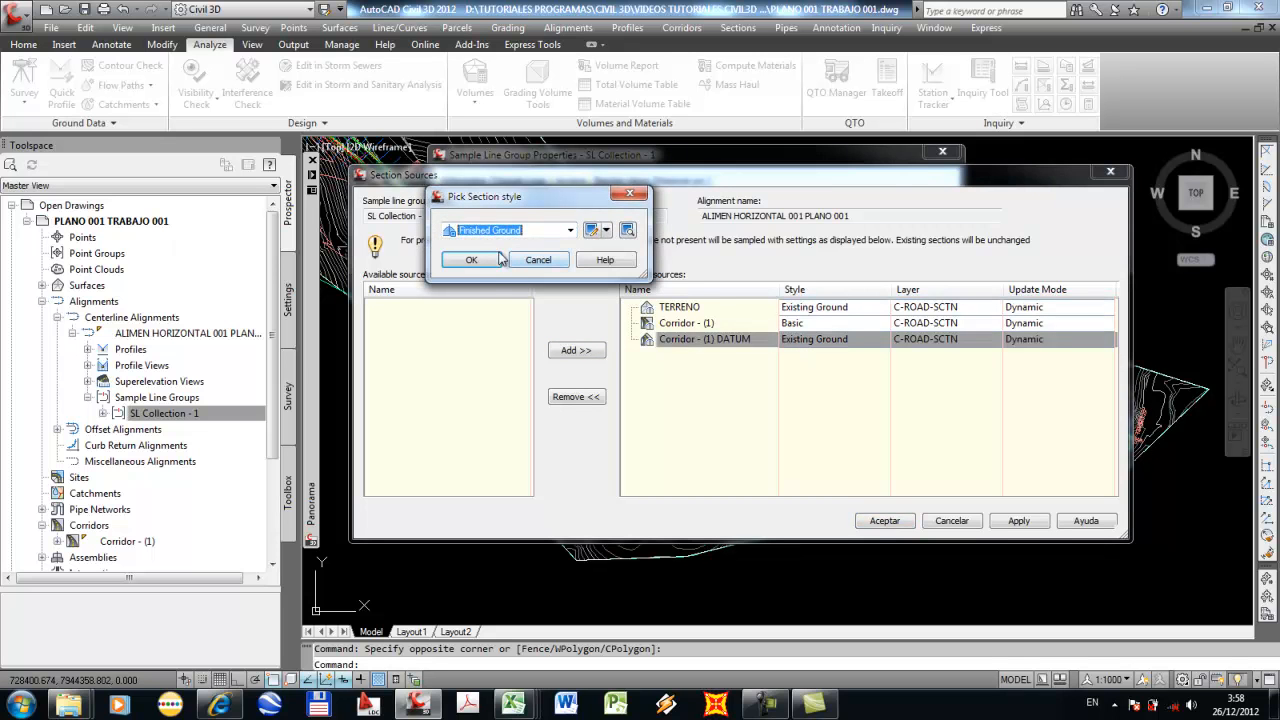
{"action": "left_click", "coordinate": [471, 260]}
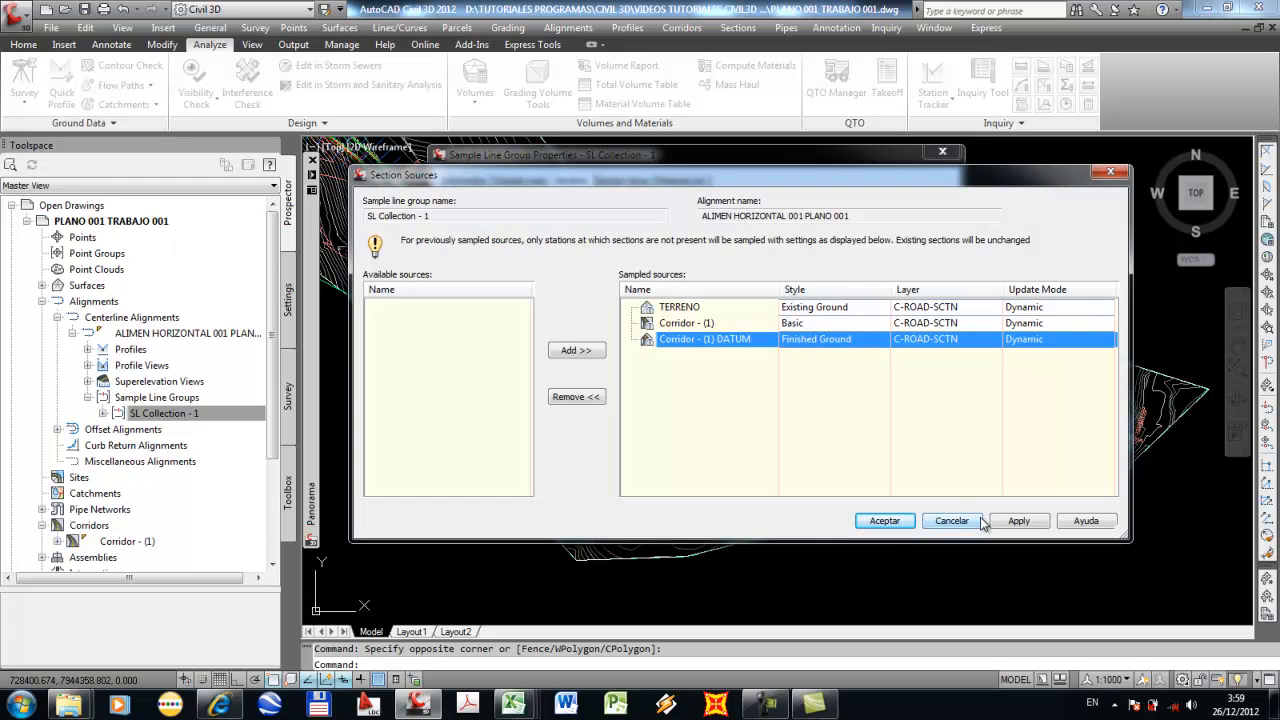
Apply the section sources and accept the updated properties of the SL Collection - 1 sample line group.
{"action": "left_click", "coordinate": [1018, 520]}
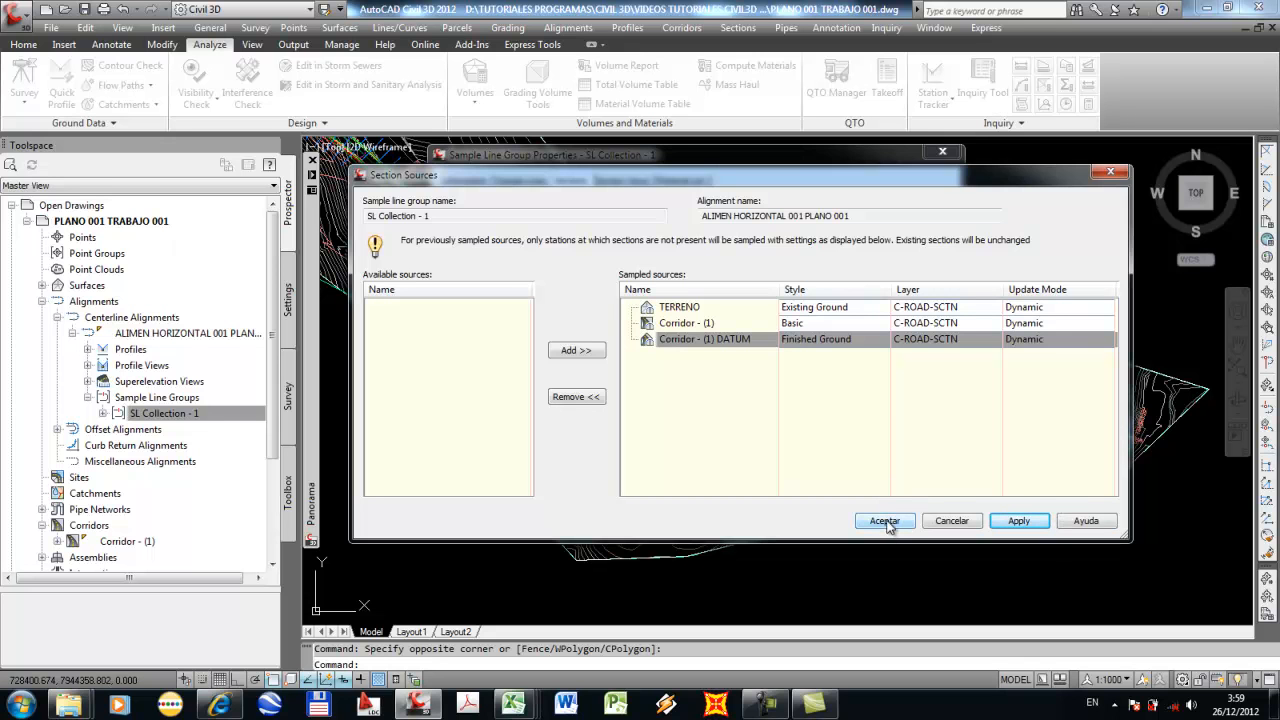
{"action": "left_click", "coordinate": [885, 521]}
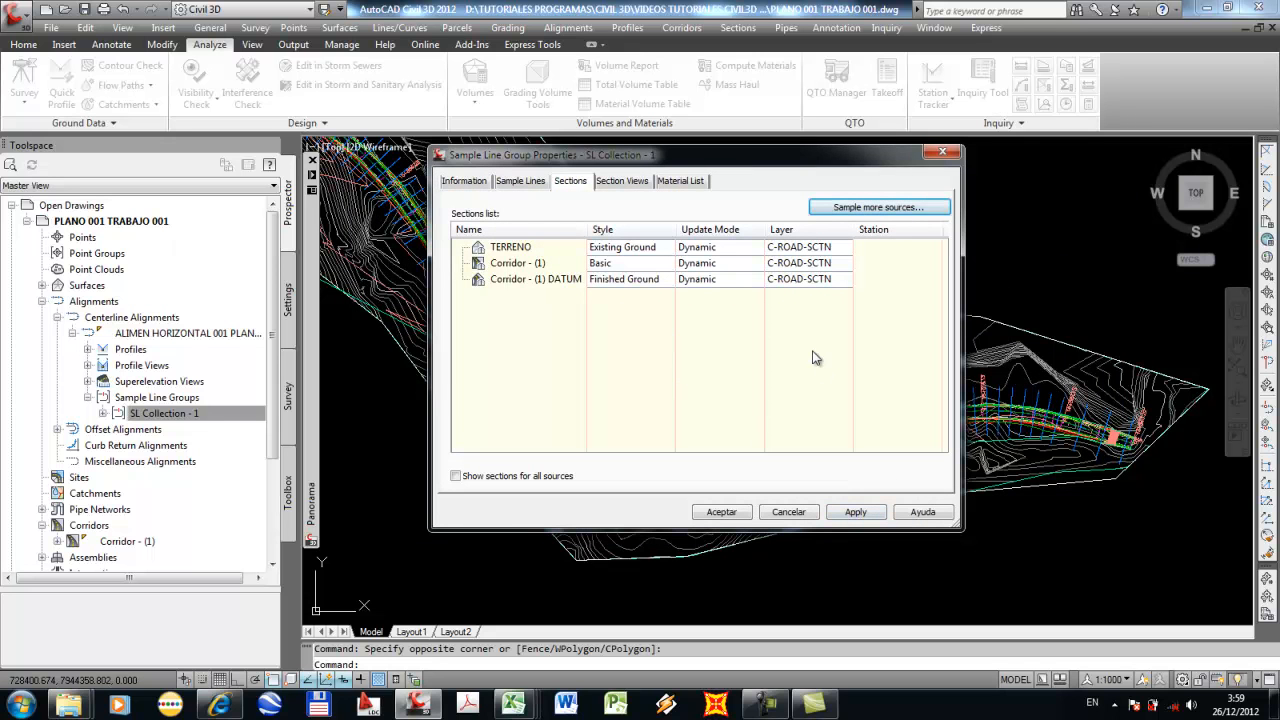
{"action": "left_click", "coordinate": [855, 514]}
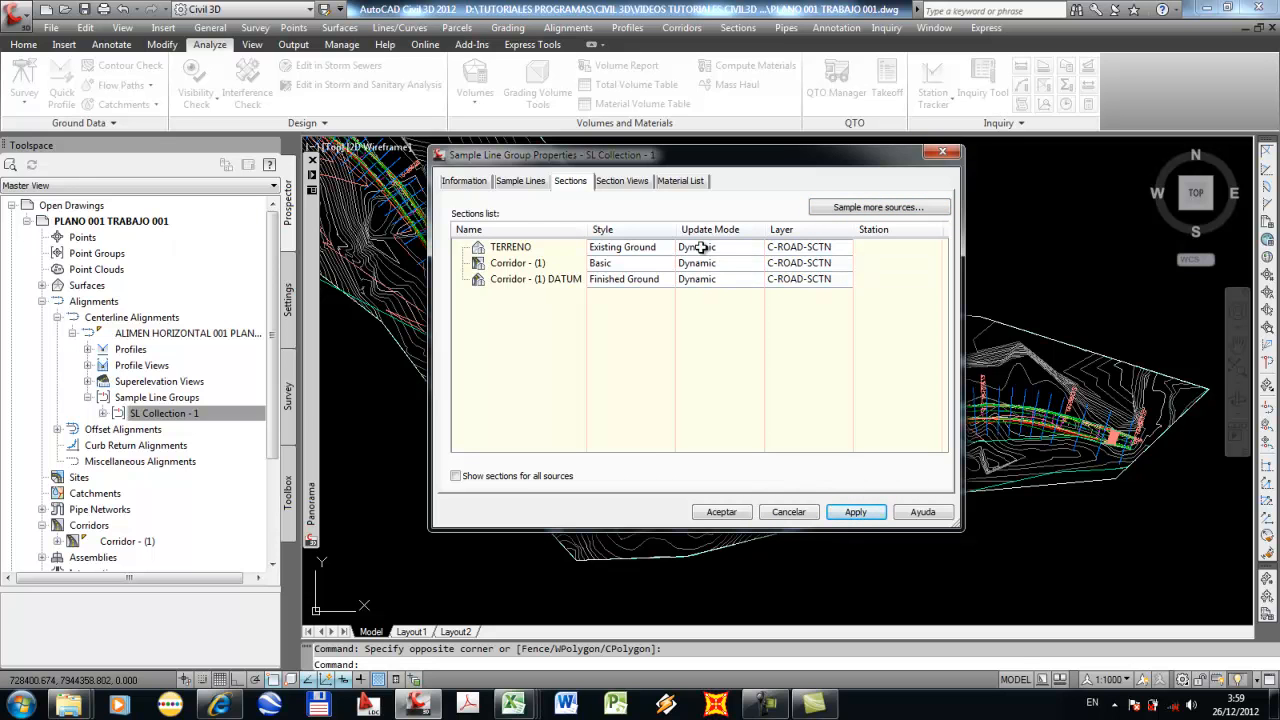
{"action": "left_click", "coordinate": [721, 512]}
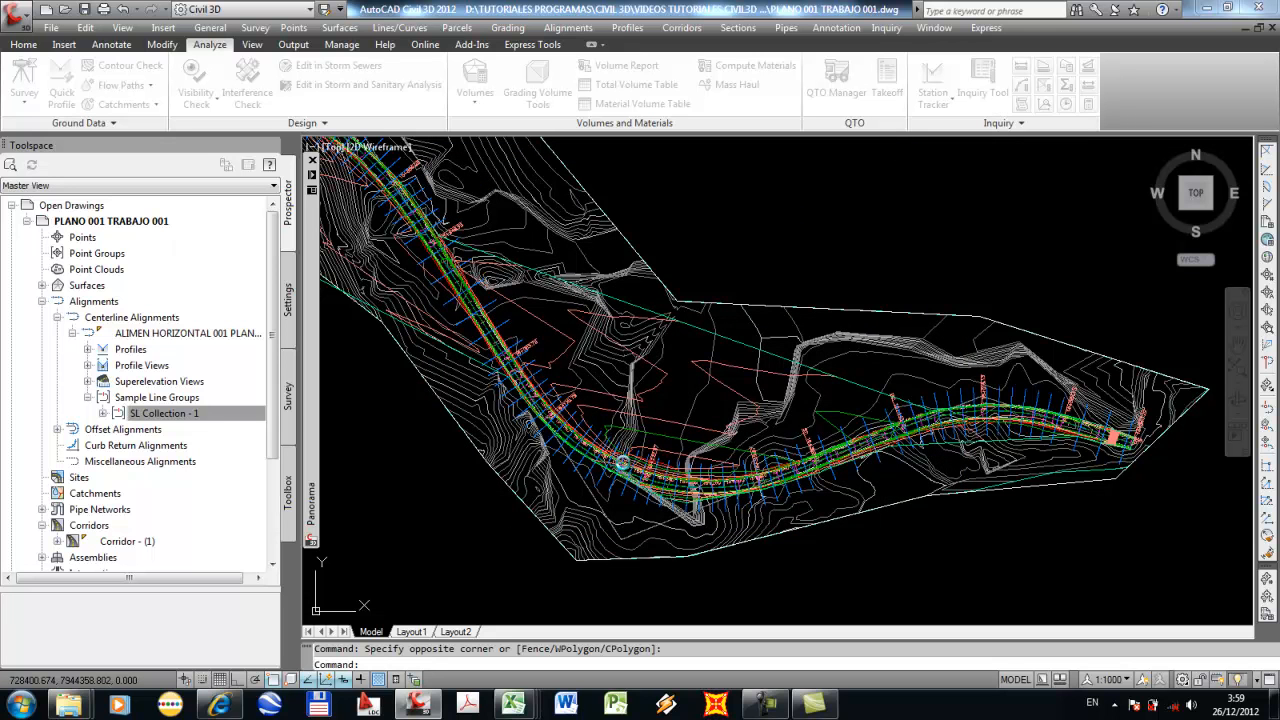
{"action": "key", "text": "Escape"}
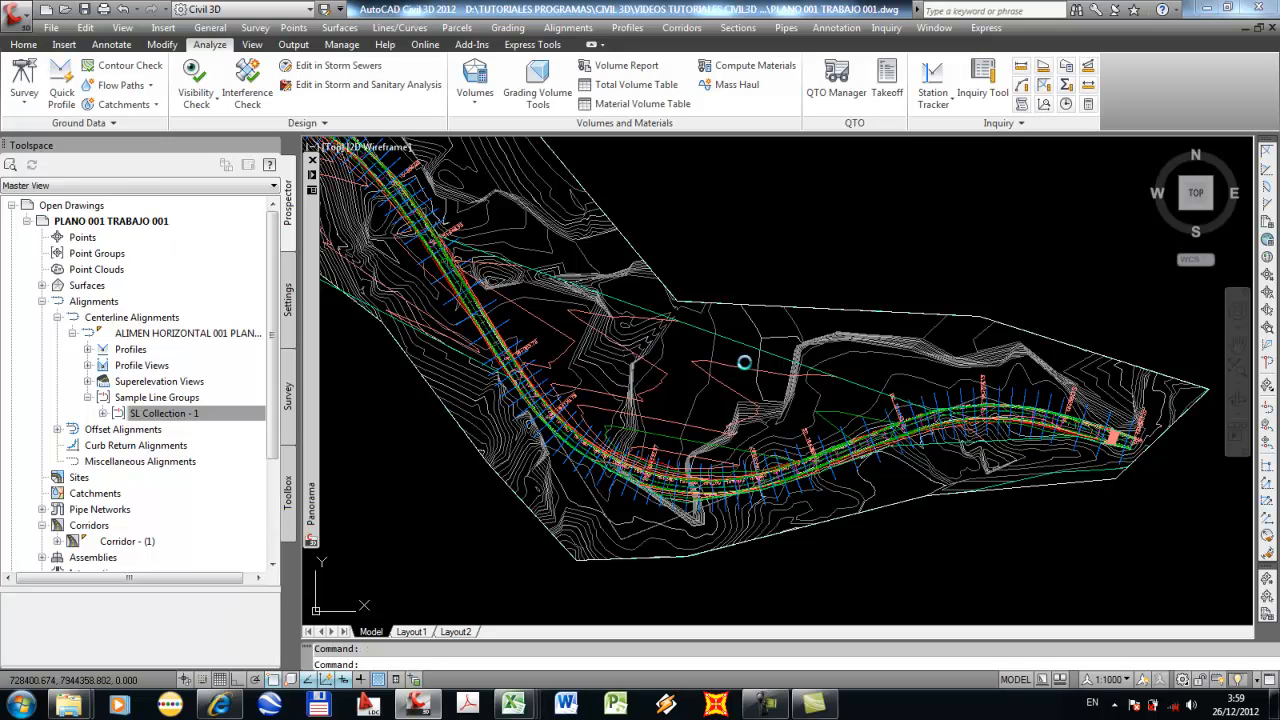
Start Compute Materials for the SL Collection - 1 sample line group.
{"action": "scroll", "coordinate": [661, 272], "scroll_direction": "down", "scroll_amount": 4}
{"action": "mouse_move", "coordinate": [661, 273]}
{"action": "middle_mouse_down"}
{"action": "mouse_move", "coordinate": [689, 291]}
{"action": "mouse_move", "coordinate": [673, 408]}
{"action": "middle_mouse_up"}
{"action": "left_click", "coordinate": [735, 67]}
{"action": "left_click_drag", "start_coordinate": [313, 145], "coordinate": [669, 230]}
{"action": "left_click", "coordinate": [627, 345]}
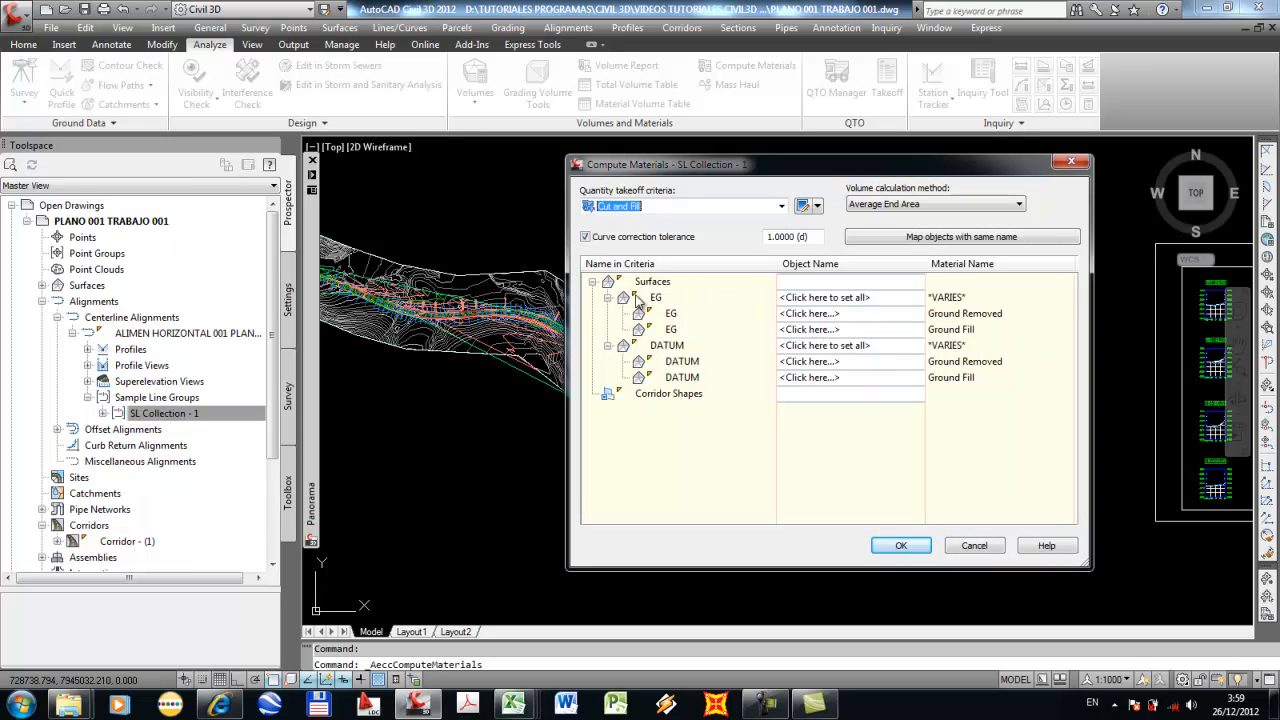
Map EG to TERRENO and DATUM to Corridor - (1) DATUM in the Cut and Fill criteria, and compute the materials.
{"action": "left_click", "coordinate": [779, 298]}
{"action": "left_click", "coordinate": [797, 314]}
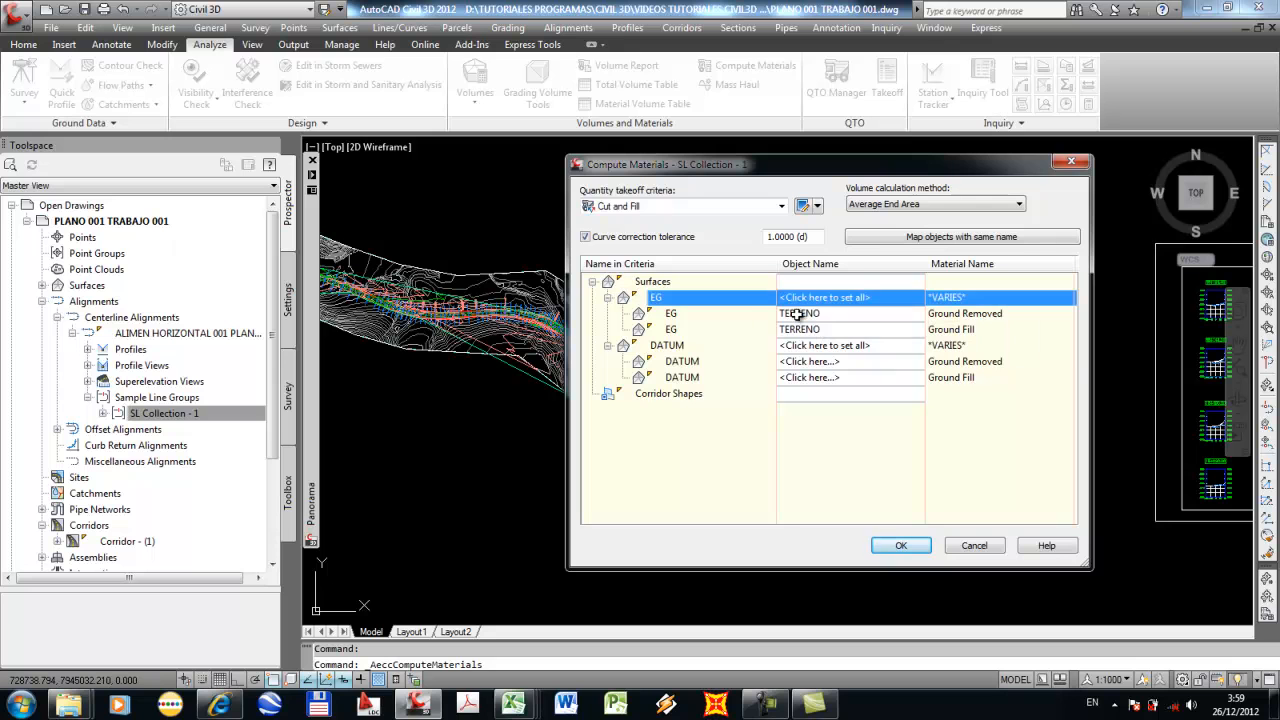
{"action": "left_click", "coordinate": [810, 361]}
{"action": "left_click", "coordinate": [805, 352]}
{"action": "left_click", "coordinate": [806, 346]}
{"action": "left_click", "coordinate": [843, 377]}
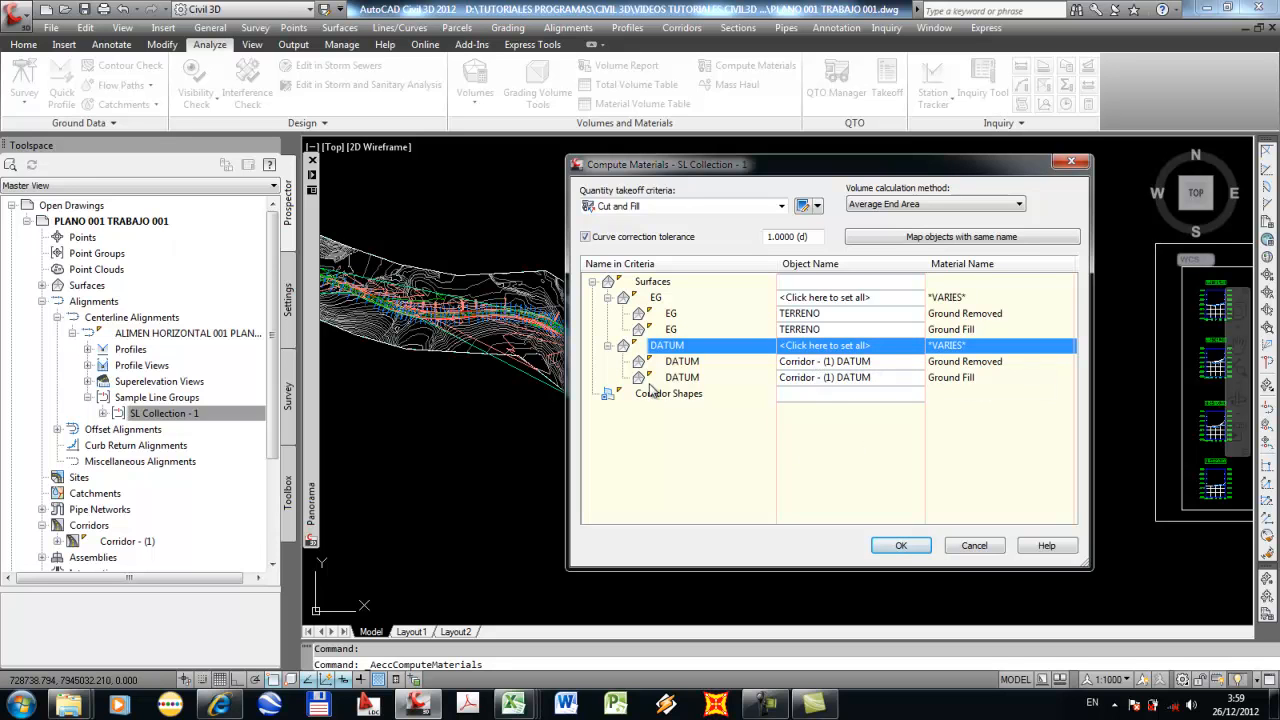
{"action": "left_click", "coordinate": [897, 547]}
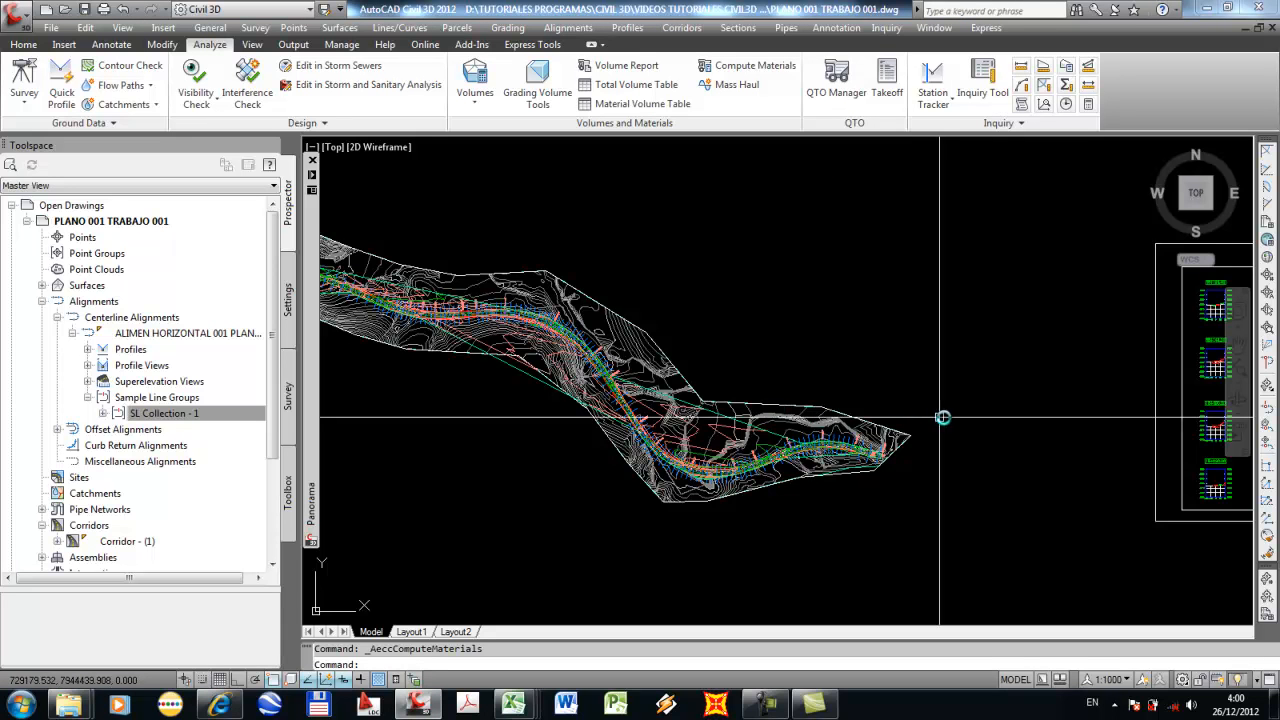
Select the Ground Removed material in section view 15+140.00 and examine its cut area against the terrain and corridor.
{"action": "middle_click_drag", "start_coordinate": [986, 386], "coordinate": [678, 383]}
{"action": "scroll", "coordinate": [857, 366], "scroll_direction": "up", "scroll_amount": 12}
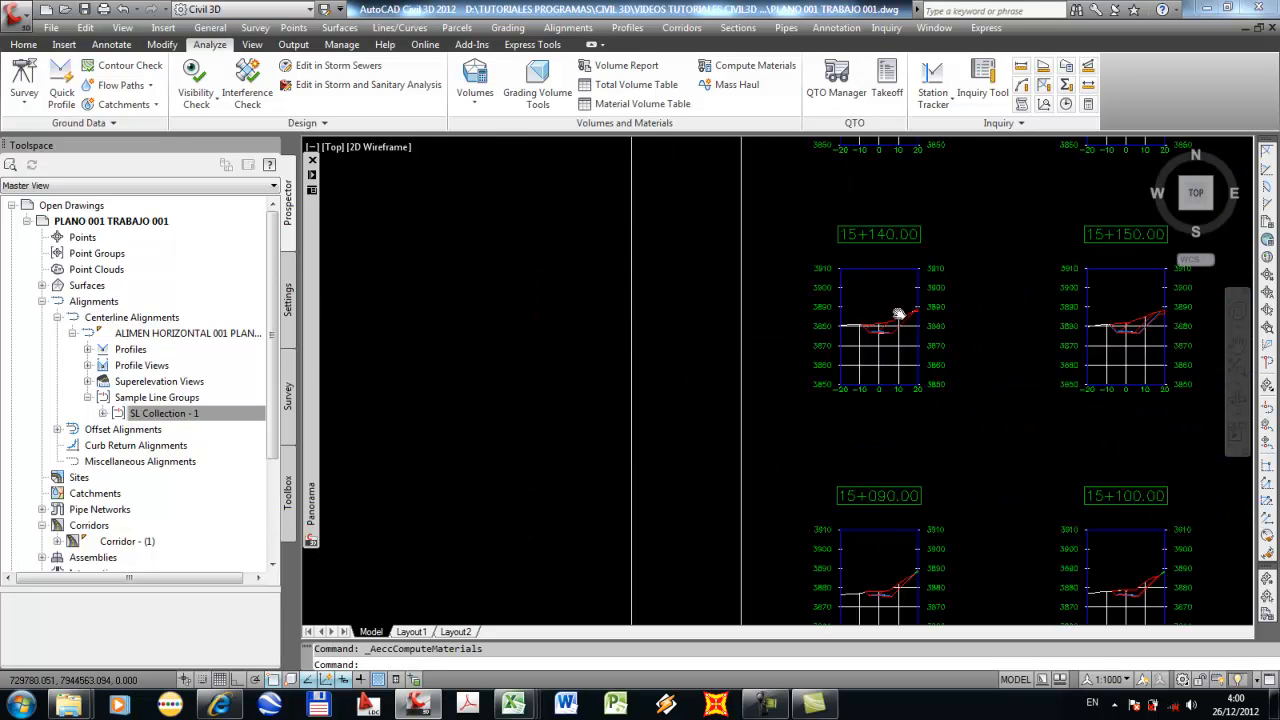
{"action": "scroll", "coordinate": [829, 370], "scroll_direction": "down", "scroll_amount": 5}
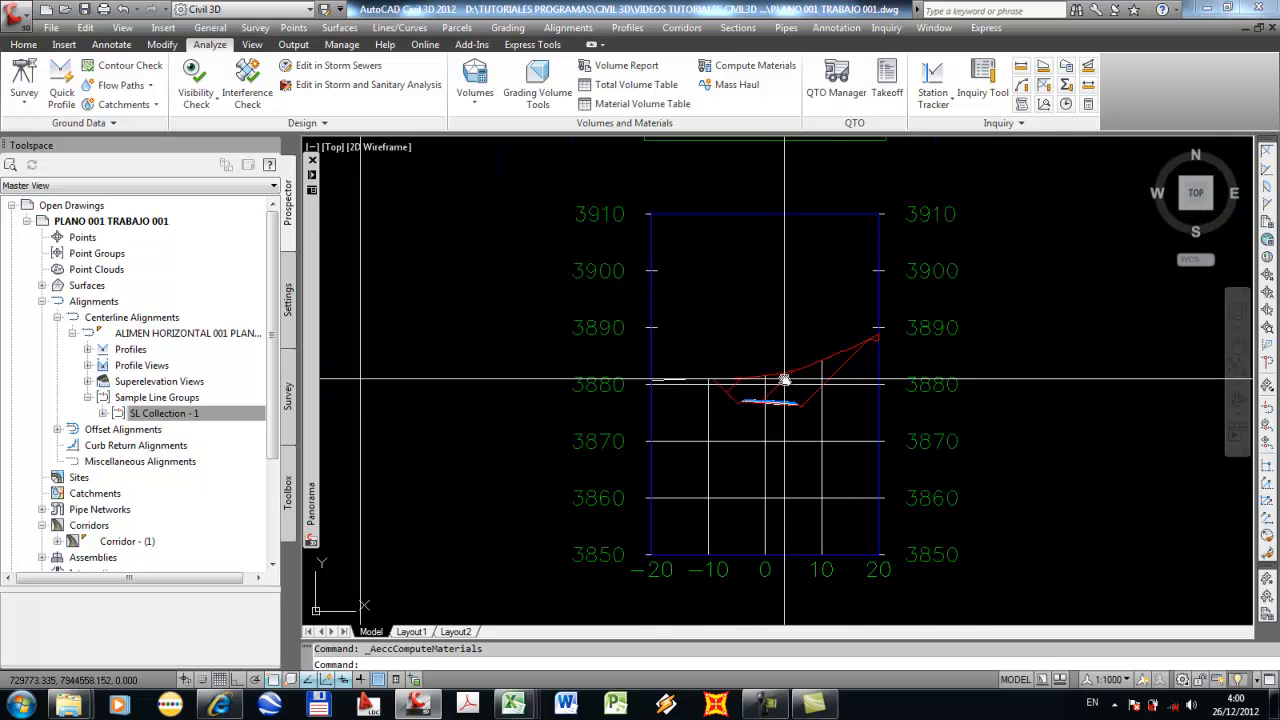
{"action": "left_click", "coordinate": [787, 379]}
{"action": "scroll", "coordinate": [787, 379], "scroll_direction": "up", "scroll_amount": 3}
{"action": "scroll", "coordinate": [786, 380], "scroll_direction": "down", "scroll_amount": 9}
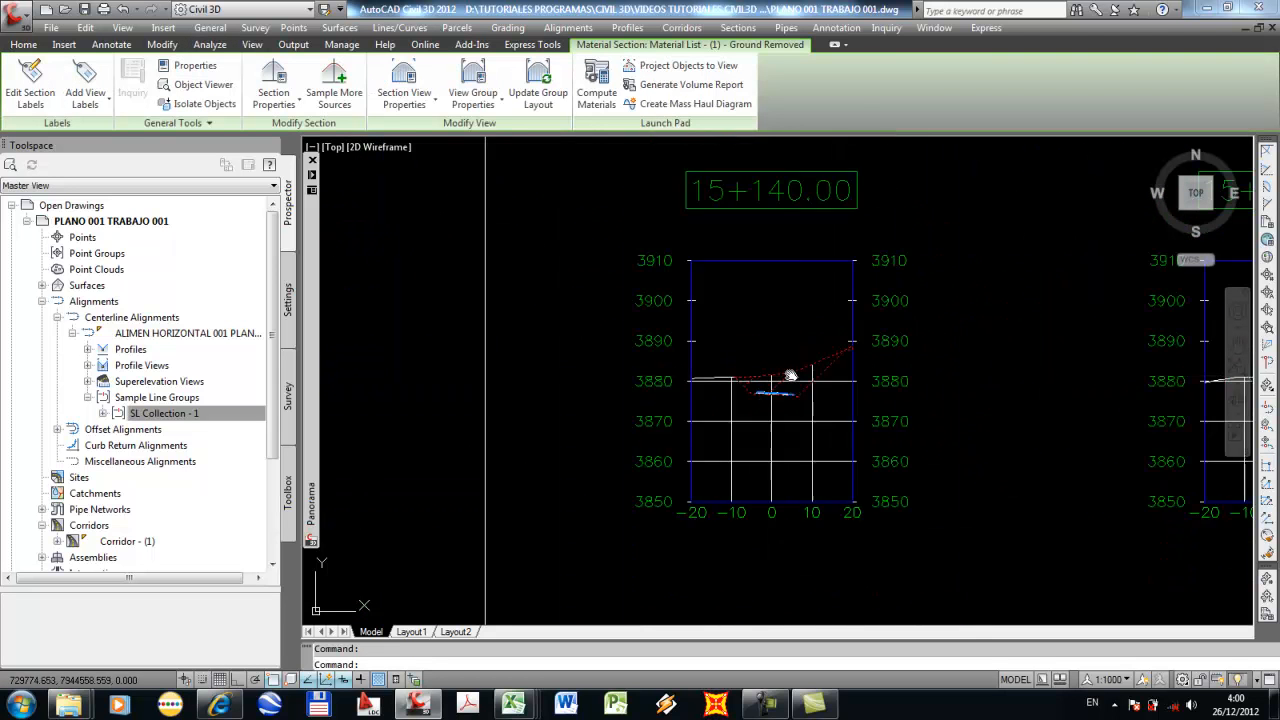
{"action": "scroll", "coordinate": [766, 460], "scroll_direction": "up", "scroll_amount": 10}
{"action": "scroll", "coordinate": [790, 450], "scroll_direction": "down", "scroll_amount": 2}
{"action": "scroll", "coordinate": [749, 455], "scroll_direction": "up", "scroll_amount": 3}
{"action": "scroll", "coordinate": [745, 445], "scroll_direction": "down", "scroll_amount": 8}
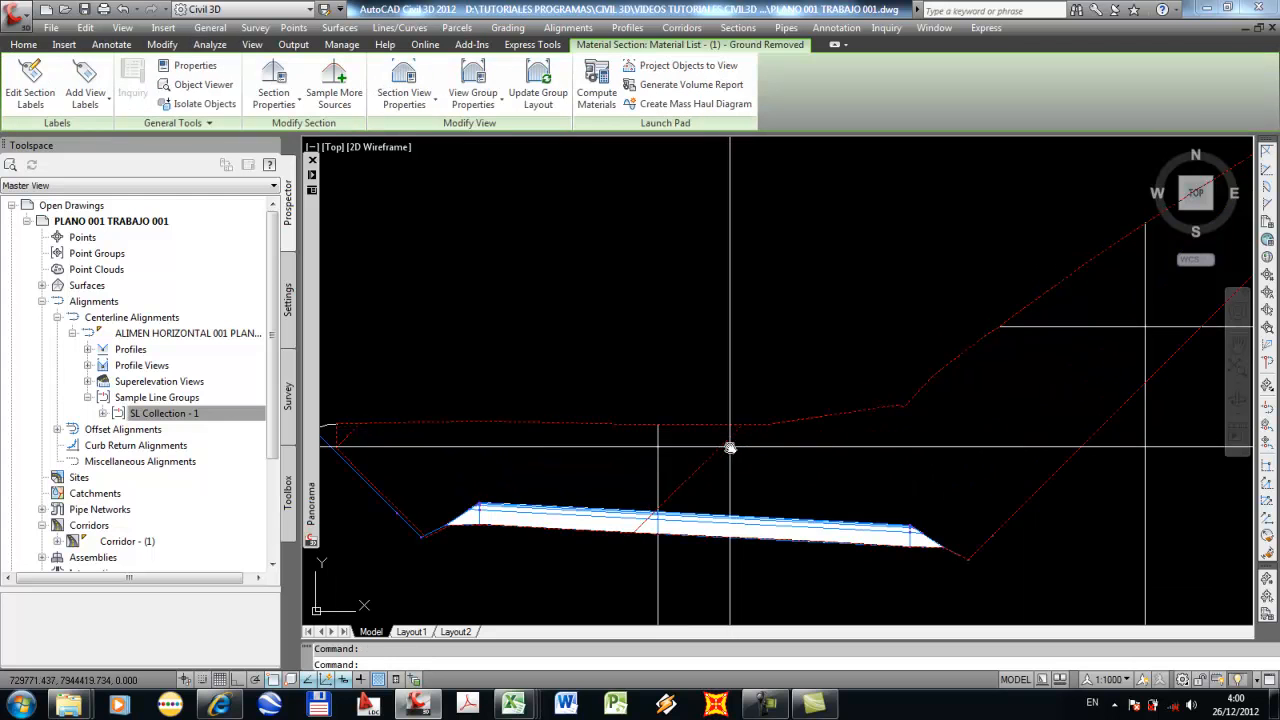
Examine the cut and fill areas in section view 15+100.00 and in a section view on the neighbouring sheet.
{"action": "scroll", "coordinate": [733, 457], "scroll_direction": "up", "scroll_amount": 10}
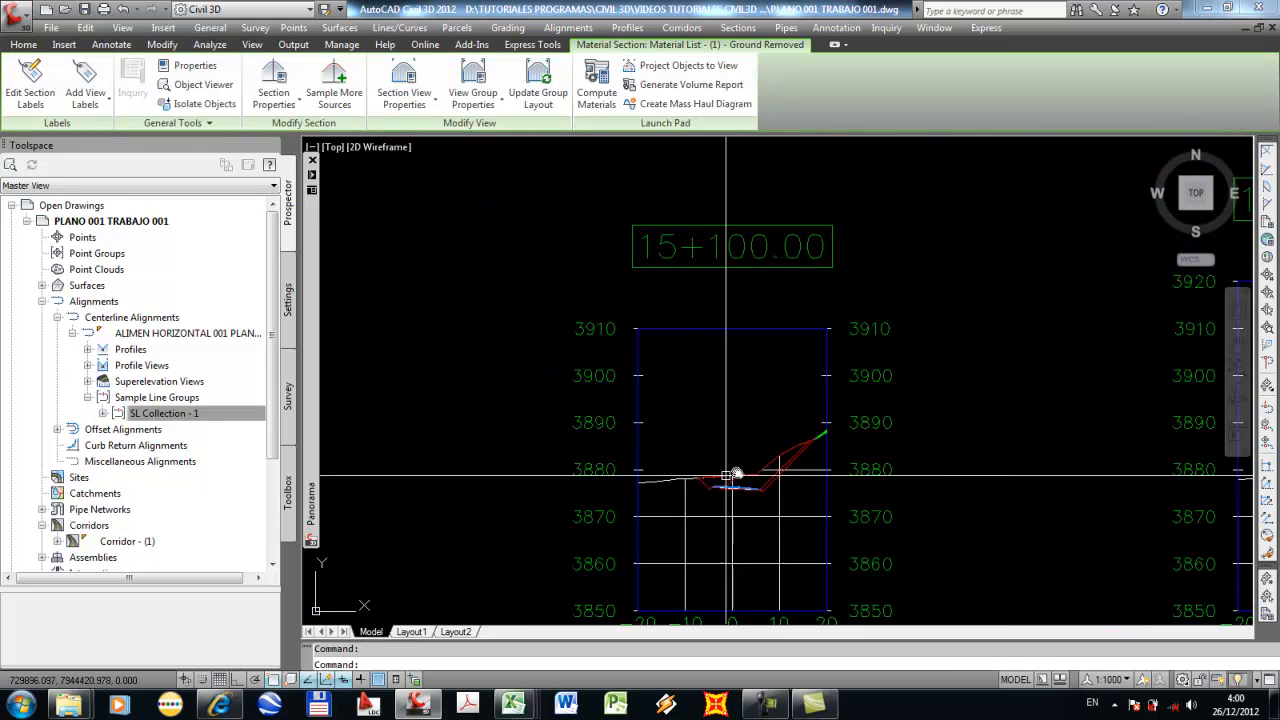
{"action": "left_click", "coordinate": [572, 518]}
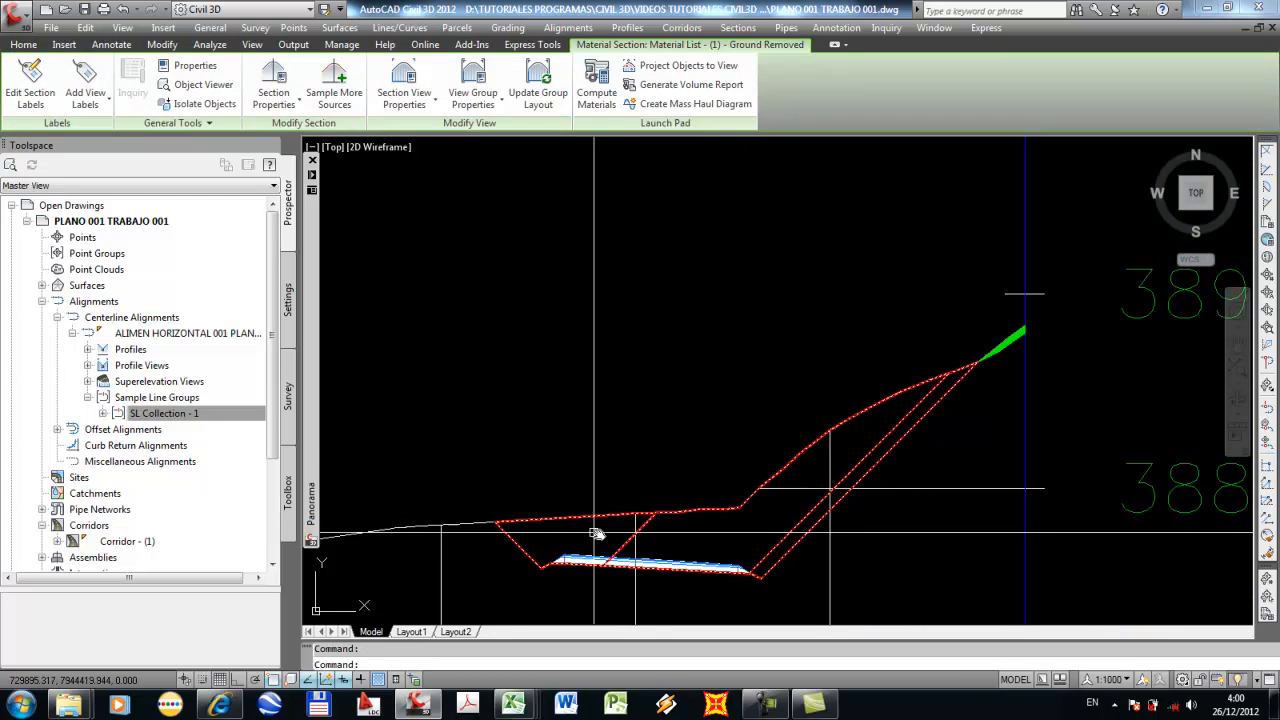
{"action": "scroll", "coordinate": [876, 457], "scroll_direction": "down", "scroll_amount": 10}
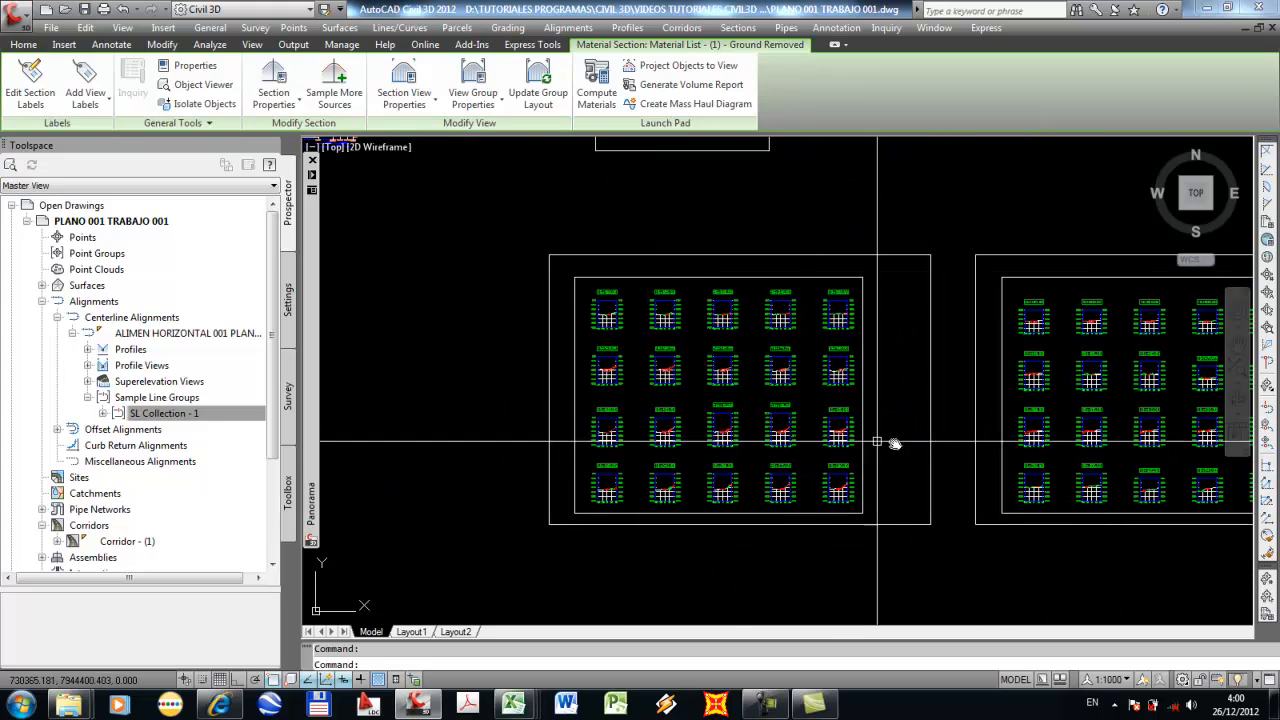
{"action": "scroll", "coordinate": [729, 406], "scroll_direction": "up", "scroll_amount": 5}
{"action": "scroll", "coordinate": [718, 375], "scroll_direction": "up", "scroll_amount": 5}
{"action": "scroll", "coordinate": [700, 380], "scroll_direction": "down", "scroll_amount": 6}
{"action": "scroll", "coordinate": [606, 363], "scroll_direction": "up", "scroll_amount": 8}
{"action": "scroll", "coordinate": [516, 392], "scroll_direction": "down", "scroll_amount": 2}
{"action": "scroll", "coordinate": [516, 392], "scroll_direction": "up", "scroll_amount": 6}
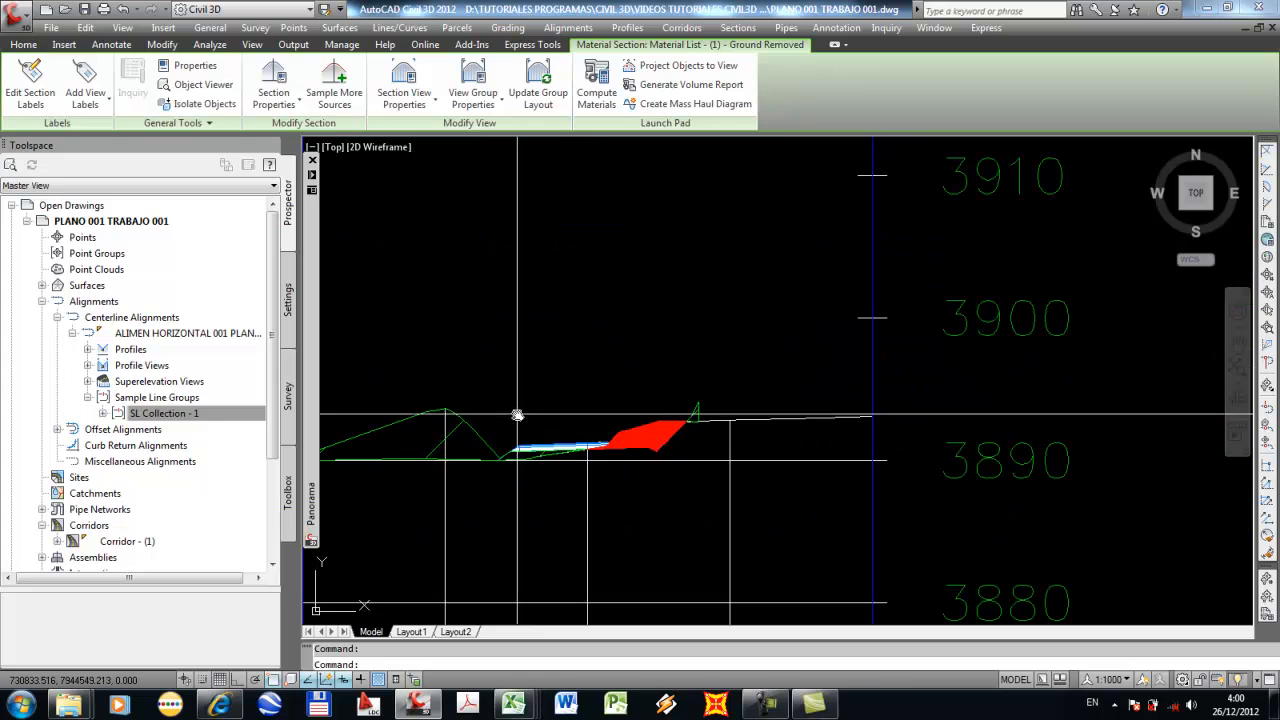
Examine the cut and fill areas in the section views around stations 16+080.00 to 16+160.00.
{"action": "scroll", "coordinate": [517, 415], "scroll_direction": "down", "scroll_amount": 8}
{"action": "scroll", "coordinate": [616, 470], "scroll_direction": "down", "scroll_amount": 6}
{"action": "scroll", "coordinate": [781, 389], "scroll_direction": "up", "scroll_amount": 6}
{"action": "scroll", "coordinate": [826, 375], "scroll_direction": "down", "scroll_amount": 3}
{"action": "scroll", "coordinate": [826, 375], "scroll_direction": "up", "scroll_amount": 6}
{"action": "scroll", "coordinate": [783, 376], "scroll_direction": "down", "scroll_amount": 5}
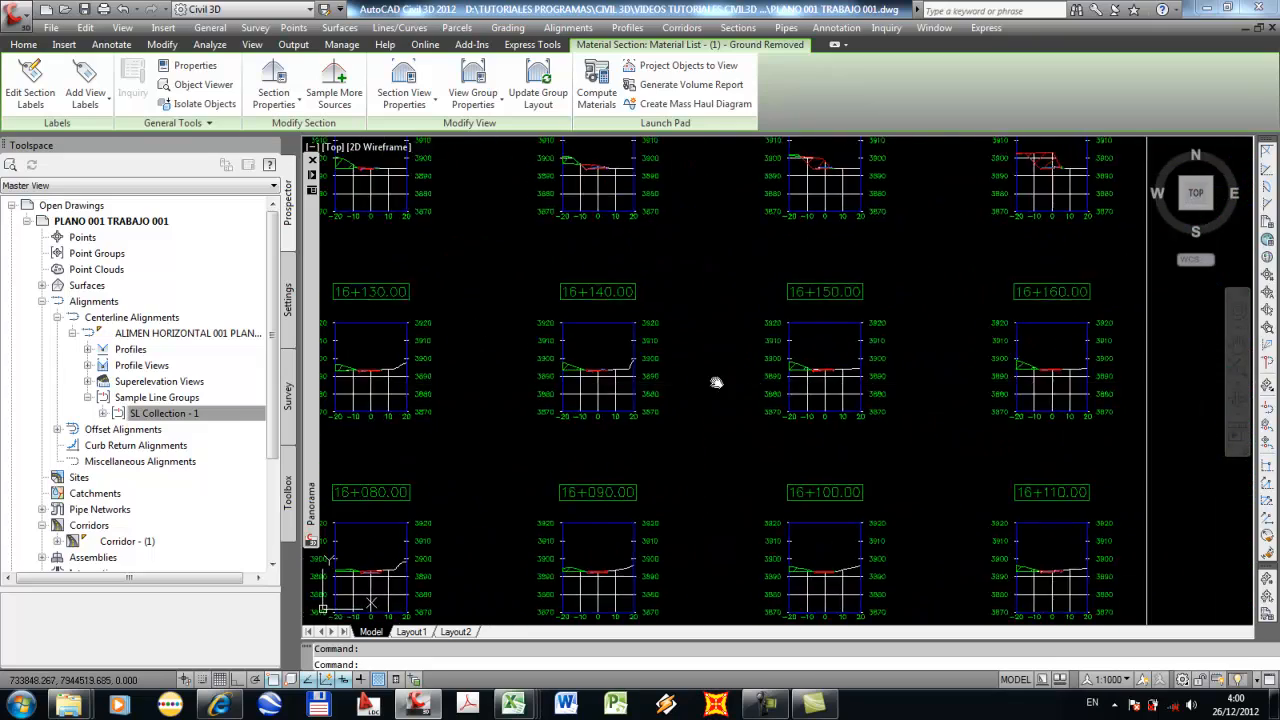
{"action": "scroll", "coordinate": [925, 449], "scroll_direction": "up", "scroll_amount": 3}
{"action": "scroll", "coordinate": [857, 337], "scroll_direction": "down", "scroll_amount": 3}
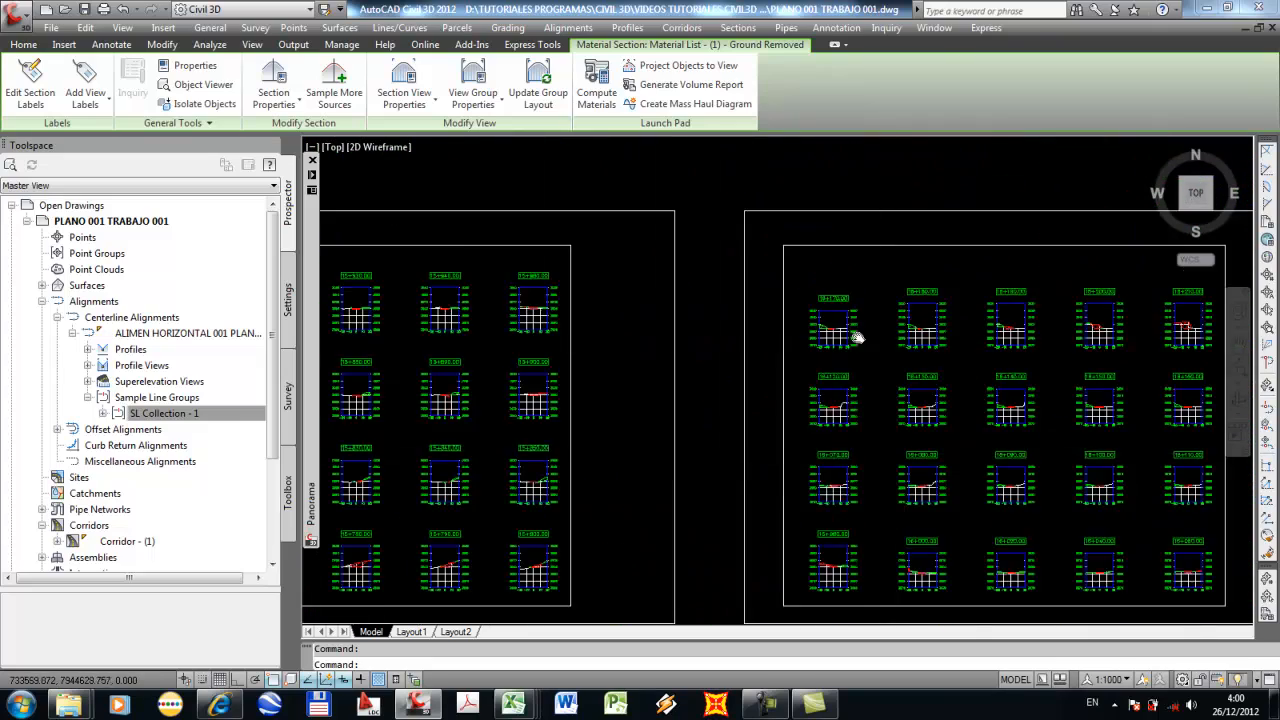
Review the material areas sheet by sheet back along the corridor, including section views 15+410.00 to 15+480.00.
{"action": "scroll", "coordinate": [737, 371], "scroll_direction": "up", "scroll_amount": 5}
{"action": "scroll", "coordinate": [502, 336], "scroll_direction": "up", "scroll_amount": 3}
{"action": "middle_click_drag", "start_coordinate": [510, 337], "coordinate": [705, 336]}
{"action": "scroll", "coordinate": [705, 336], "scroll_direction": "down", "scroll_amount": 2}
{"action": "middle_click_drag", "start_coordinate": [697, 397], "coordinate": [900, 180]}
{"action": "middle_click_drag", "start_coordinate": [840, 480], "coordinate": [829, 346]}
{"action": "middle_click_drag", "start_coordinate": [618, 495], "coordinate": [780, 376]}
{"action": "mouse_move", "coordinate": [721, 566]}
{"action": "middle_mouse_down"}
{"action": "mouse_move", "coordinate": [699, 323]}
{"action": "mouse_move", "coordinate": [838, 207]}
{"action": "middle_mouse_up"}
{"action": "scroll", "coordinate": [838, 207], "scroll_direction": "down", "scroll_amount": 1}
{"action": "scroll", "coordinate": [748, 257], "scroll_direction": "down", "scroll_amount": 1}
{"action": "middle_click_drag", "start_coordinate": [723, 183], "coordinate": [784, 447]}
{"action": "scroll", "coordinate": [784, 447], "scroll_direction": "down", "scroll_amount": 1}
{"action": "mouse_move", "coordinate": [618, 312]}
{"action": "middle_mouse_down"}
{"action": "mouse_move", "coordinate": [745, 277]}
{"action": "mouse_move", "coordinate": [747, 293]}
{"action": "middle_mouse_up"}
{"action": "scroll", "coordinate": [517, 329], "scroll_direction": "up", "scroll_amount": 3}
{"action": "middle_click_drag", "start_coordinate": [451, 355], "coordinate": [690, 301]}
{"action": "scroll", "coordinate": [689, 300], "scroll_direction": "down", "scroll_amount": 2}
{"action": "middle_click_drag", "start_coordinate": [542, 362], "coordinate": [691, 291]}
{"action": "middle_click_drag", "start_coordinate": [622, 336], "coordinate": [785, 339]}
{"action": "scroll", "coordinate": [679, 375], "scroll_direction": "down", "scroll_amount": 1}
{"action": "mouse_move", "coordinate": [679, 375]}
{"action": "middle_mouse_down"}
{"action": "mouse_move", "coordinate": [812, 376]}
{"action": "mouse_move", "coordinate": [785, 410]}
{"action": "middle_mouse_up"}
{"action": "scroll", "coordinate": [506, 351], "scroll_direction": "up", "scroll_amount": 2}
{"action": "middle_click_drag", "start_coordinate": [504, 351], "coordinate": [817, 419]}
{"action": "scroll", "coordinate": [817, 419], "scroll_direction": "up", "scroll_amount": 1}
{"action": "middle_click_drag", "start_coordinate": [725, 393], "coordinate": [752, 234]}
{"action": "scroll", "coordinate": [752, 234], "scroll_direction": "down", "scroll_amount": 1}
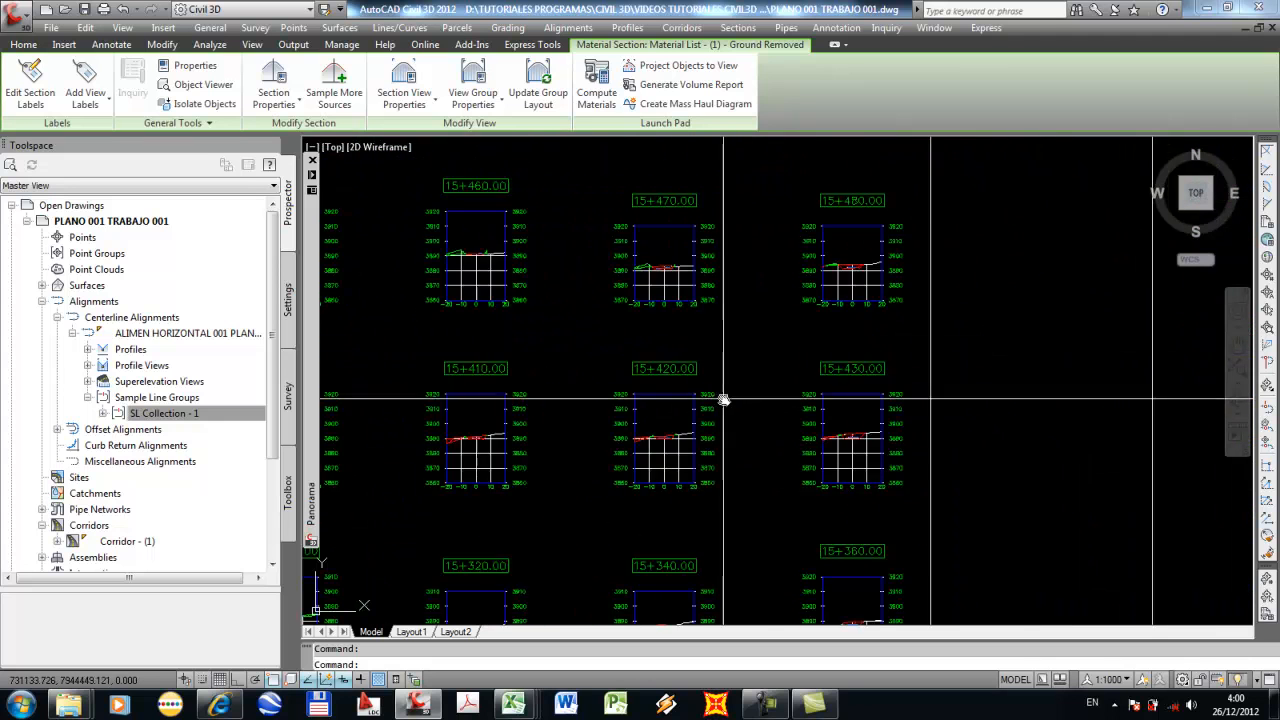
{"action": "middle_click_drag", "start_coordinate": [708, 484], "coordinate": [743, 423]}
{"action": "scroll", "coordinate": [730, 428], "scroll_direction": "up", "scroll_amount": 2}
{"action": "mouse_move", "coordinate": [932, 404]}
{"action": "middle_mouse_down"}
{"action": "mouse_move", "coordinate": [672, 418]}
{"action": "mouse_move", "coordinate": [948, 357]}
{"action": "middle_mouse_up"}
{"action": "scroll", "coordinate": [678, 418], "scroll_direction": "down", "scroll_amount": 3}
{"action": "scroll", "coordinate": [581, 347], "scroll_direction": "up", "scroll_amount": 2}
{"action": "middle_click_drag", "start_coordinate": [581, 347], "coordinate": [591, 340]}
{"action": "scroll", "coordinate": [792, 336], "scroll_direction": "up", "scroll_amount": 1}
{"action": "scroll", "coordinate": [670, 353], "scroll_direction": "down", "scroll_amount": 2}
{"action": "middle_click_drag", "start_coordinate": [670, 353], "coordinate": [970, 347]}
Examine the section at station 15+300.00, where the embankment slope meets the terrain and the cut and fill materials join.
{"action": "scroll", "coordinate": [740, 322], "scroll_direction": "up", "scroll_amount": 2}
{"action": "scroll", "coordinate": [646, 316], "scroll_direction": "up", "scroll_amount": 8}
{"action": "mouse_move", "coordinate": [682, 430]}
{"action": "middle_mouse_down"}
{"action": "mouse_move", "coordinate": [711, 381]}
{"action": "mouse_move", "coordinate": [929, 477]}
{"action": "middle_mouse_up"}
{"action": "middle_click_drag", "start_coordinate": [836, 416], "coordinate": [971, 434]}
{"action": "middle_click_drag", "start_coordinate": [823, 438], "coordinate": [932, 379]}
{"action": "scroll", "coordinate": [932, 379], "scroll_direction": "down", "scroll_amount": 4}
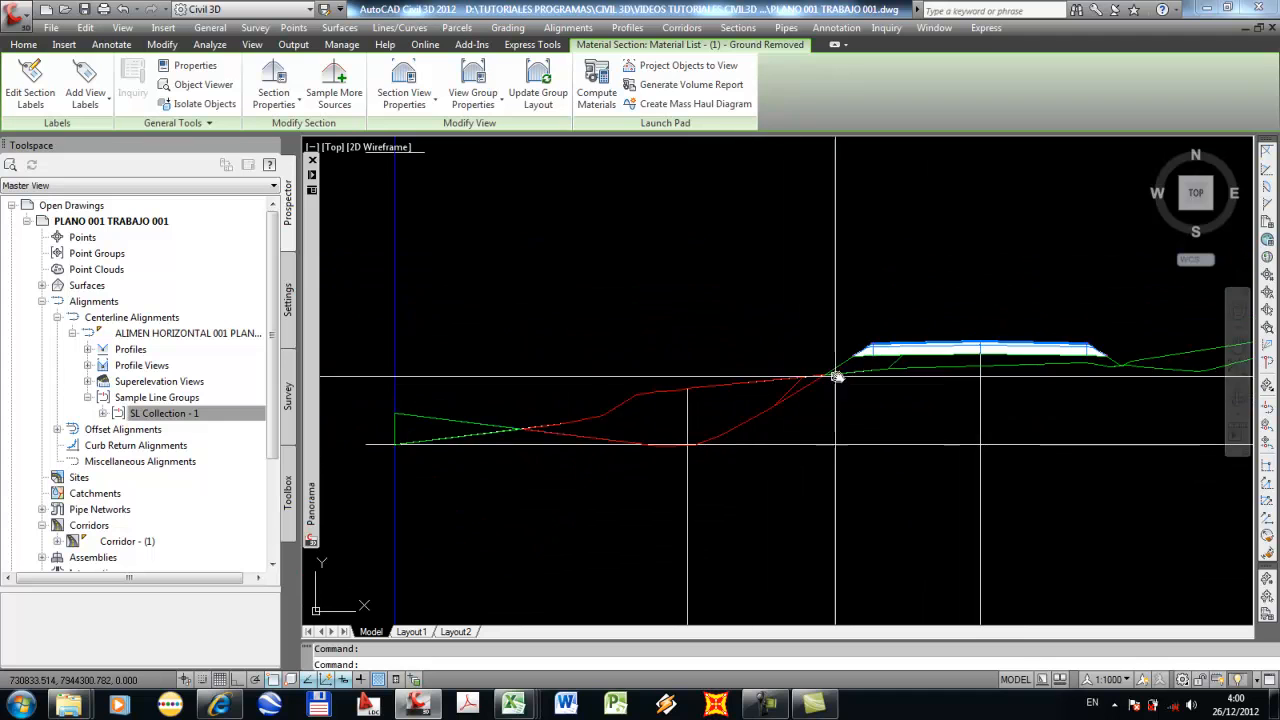
{"action": "scroll", "coordinate": [866, 368], "scroll_direction": "up", "scroll_amount": 5}
{"action": "scroll", "coordinate": [866, 368], "scroll_direction": "up", "scroll_amount": 3}
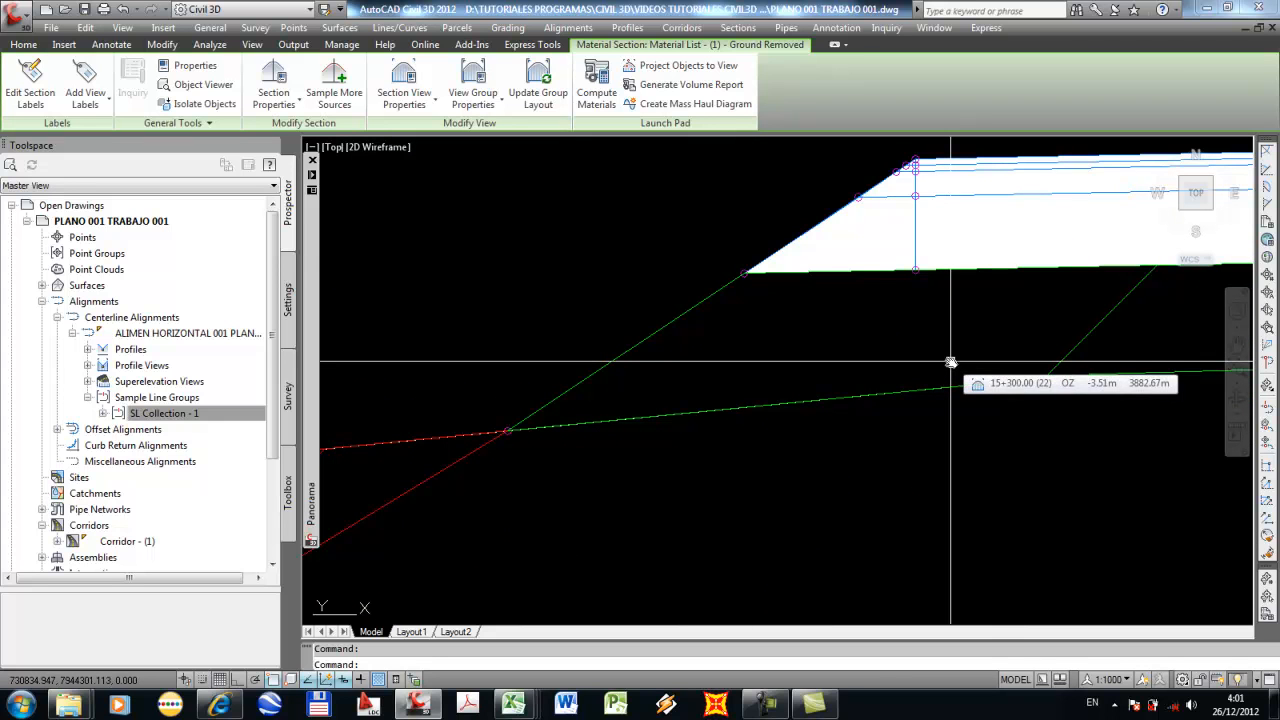
{"action": "scroll", "coordinate": [840, 435], "scroll_direction": "down", "scroll_amount": 7}
{"action": "scroll", "coordinate": [742, 412], "scroll_direction": "down", "scroll_amount": 6}
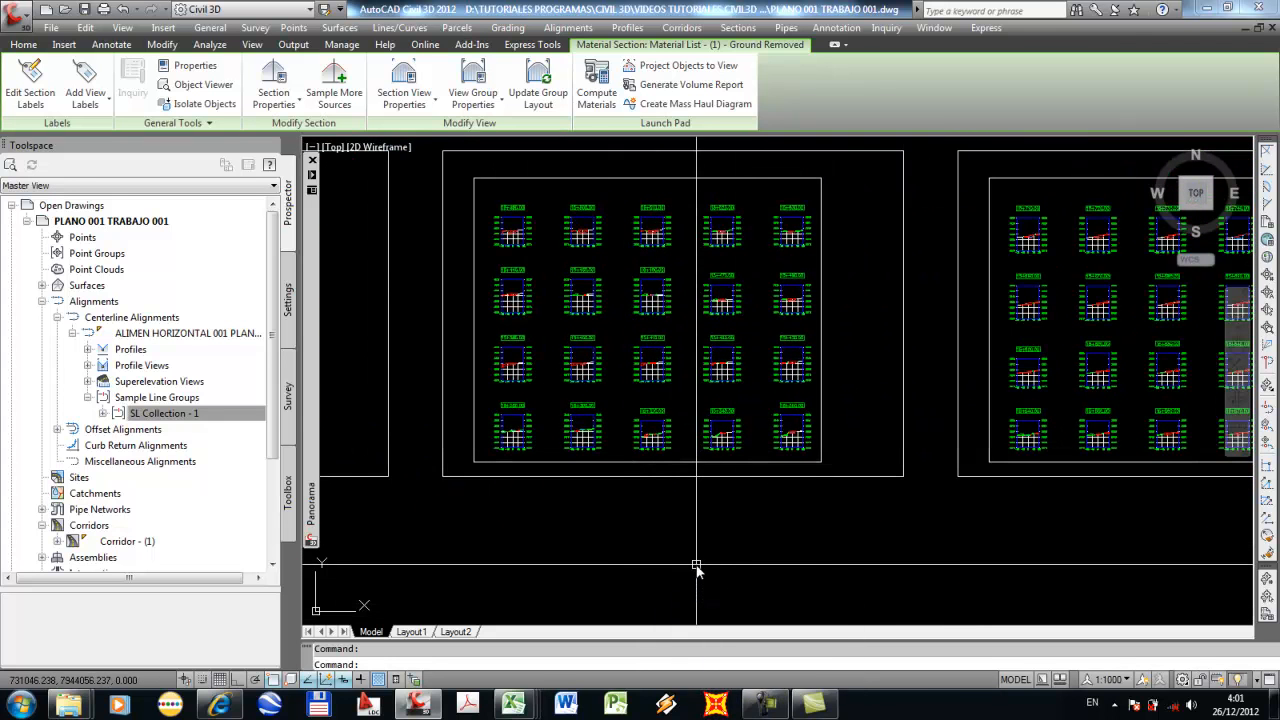
{"action": "mouse_move", "coordinate": [781, 703]}
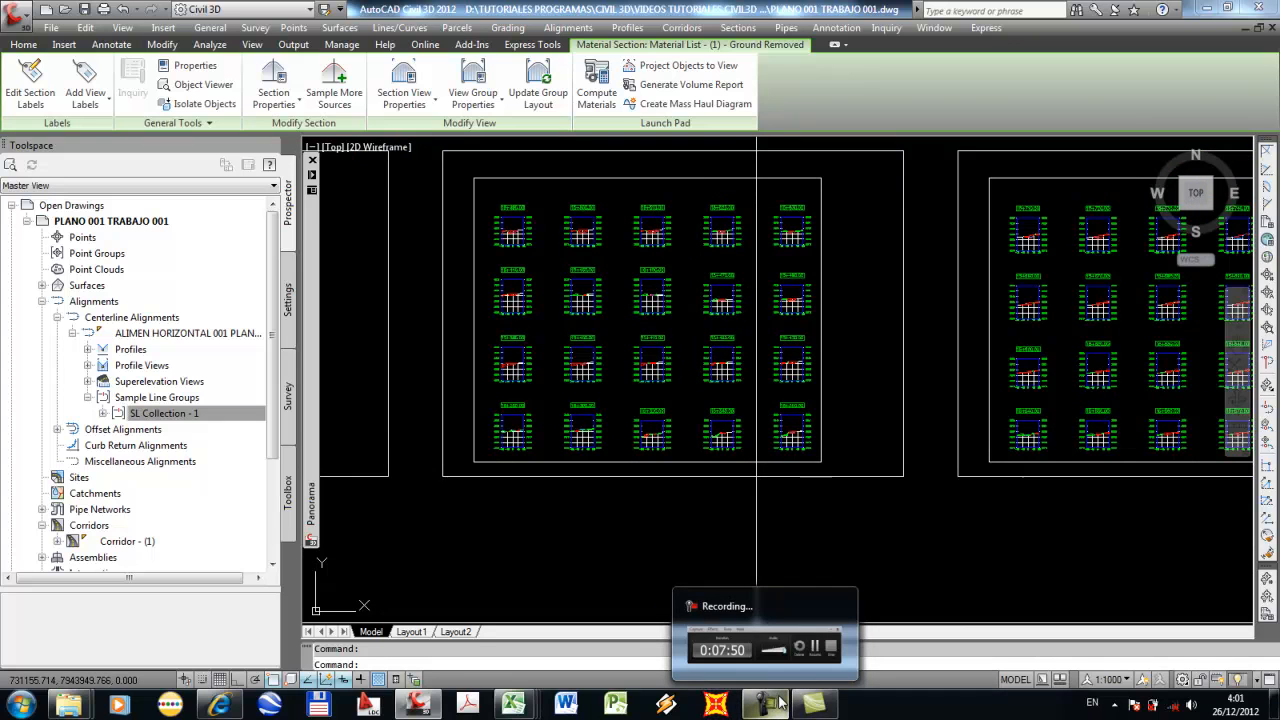
{"action": "mouse_move", "coordinate": [815, 665]}
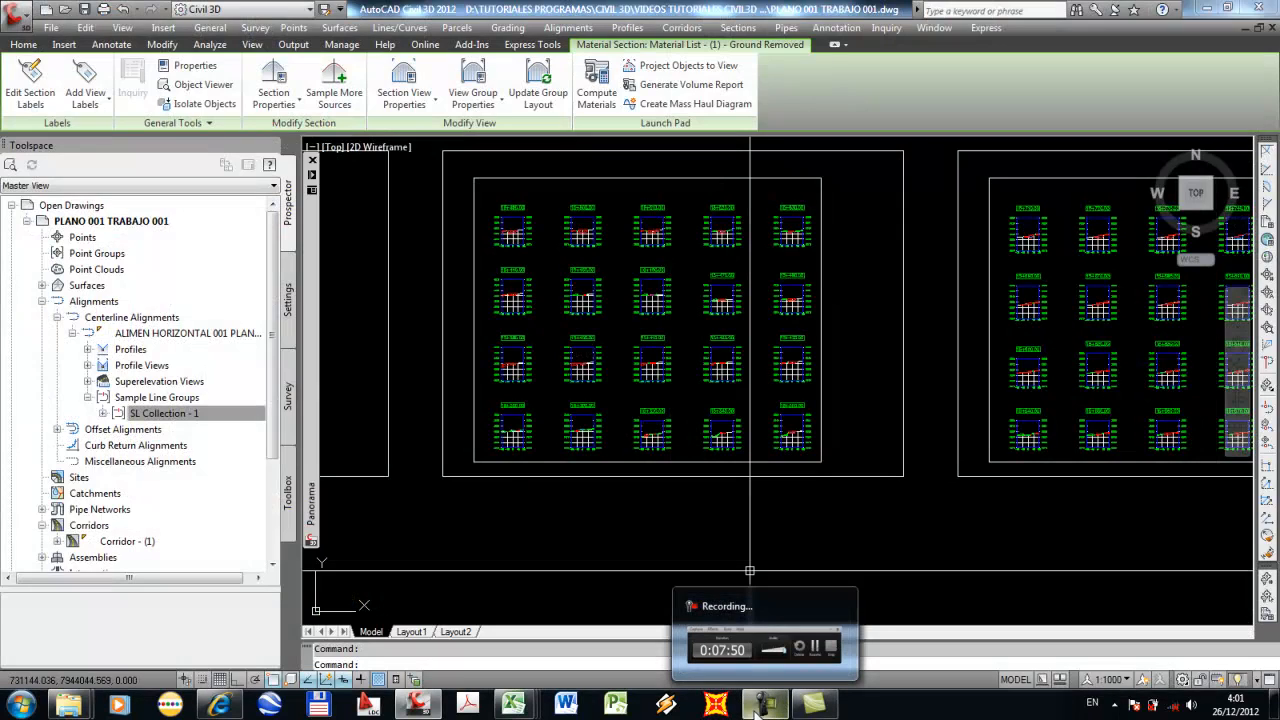
{"action": "left_click", "coordinate": [760, 704]}
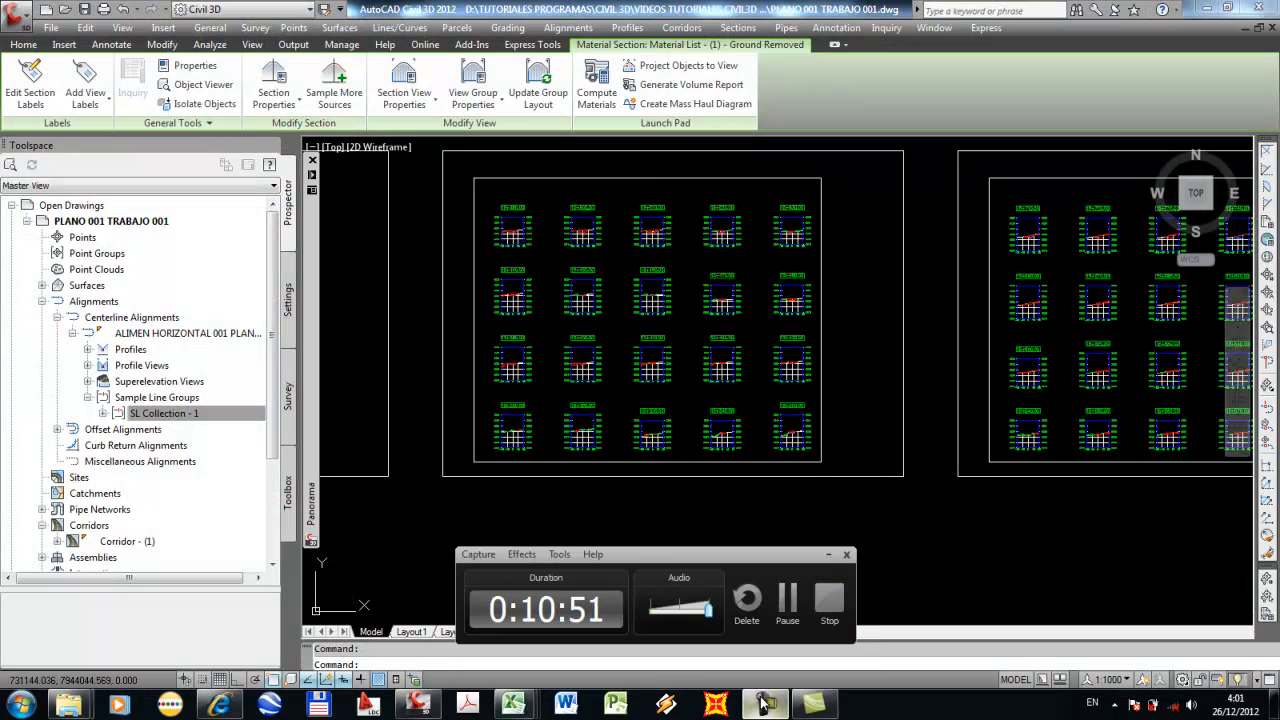
{"action": "left_click", "coordinate": [878, 518]}
{"action": "left_click", "coordinate": [829, 556]}
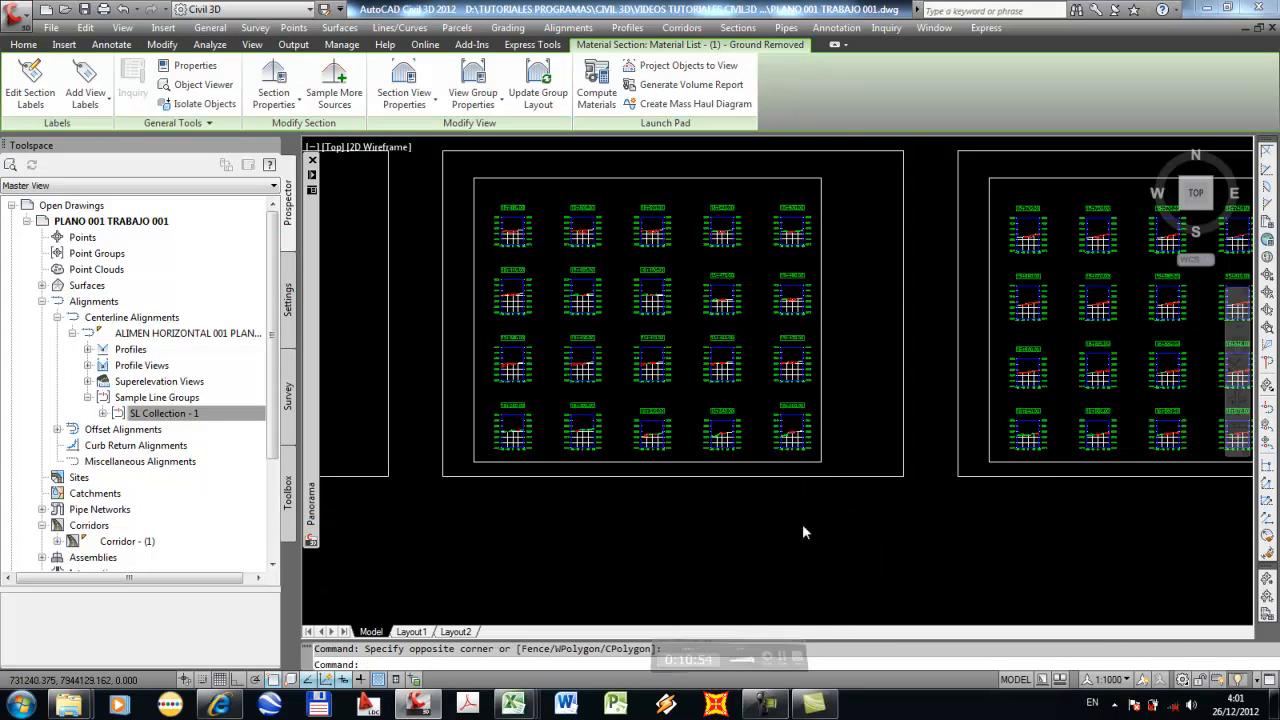
Examine the cut and fill areas in section views 15+190.00 and 15+200.00.
{"action": "scroll", "coordinate": [830, 560], "scroll_direction": "down", "scroll_amount": 4}
{"action": "scroll", "coordinate": [549, 430], "scroll_direction": "up", "scroll_amount": 10}
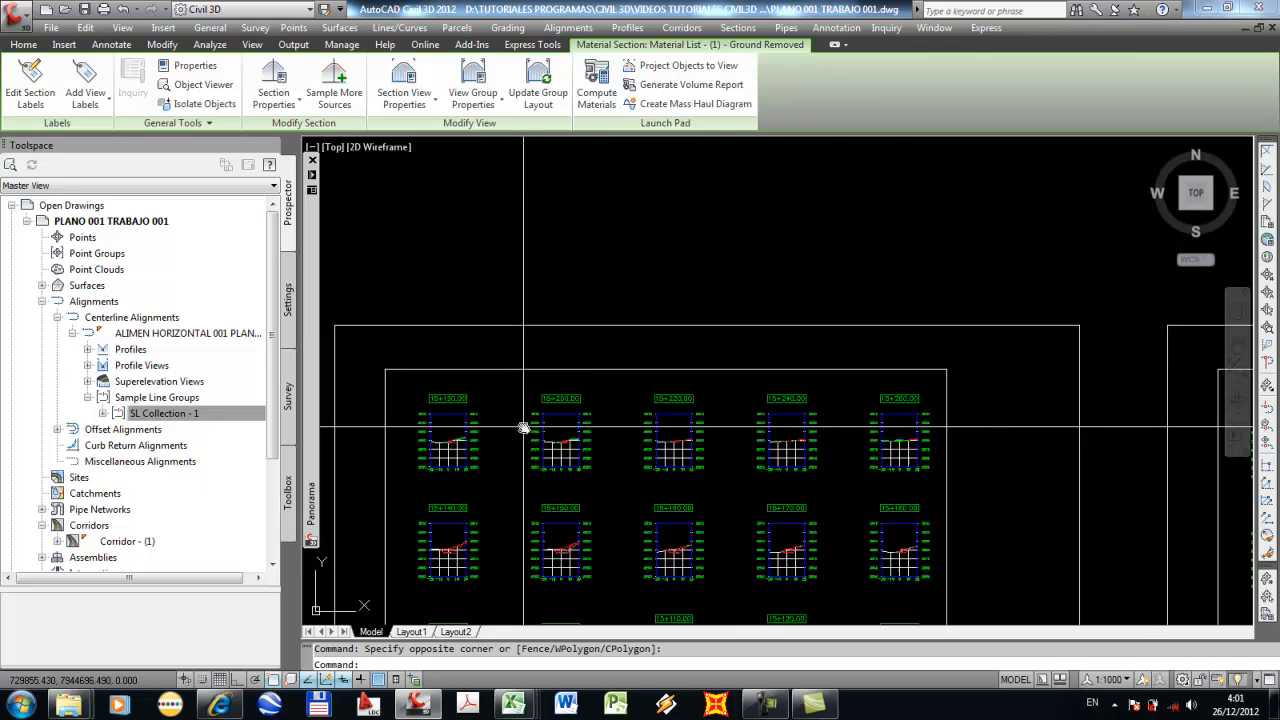
{"action": "scroll", "coordinate": [903, 434], "scroll_direction": "down", "scroll_amount": 5}
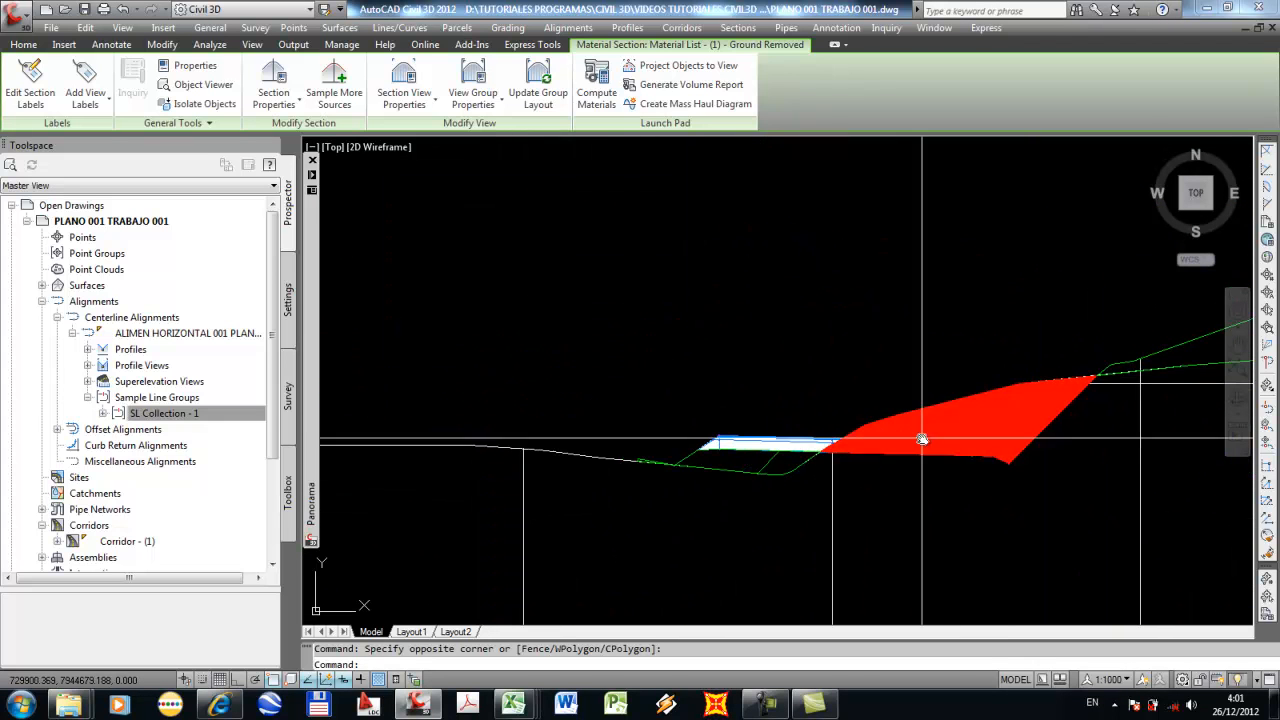
{"action": "scroll", "coordinate": [822, 430], "scroll_direction": "down", "scroll_amount": 6}
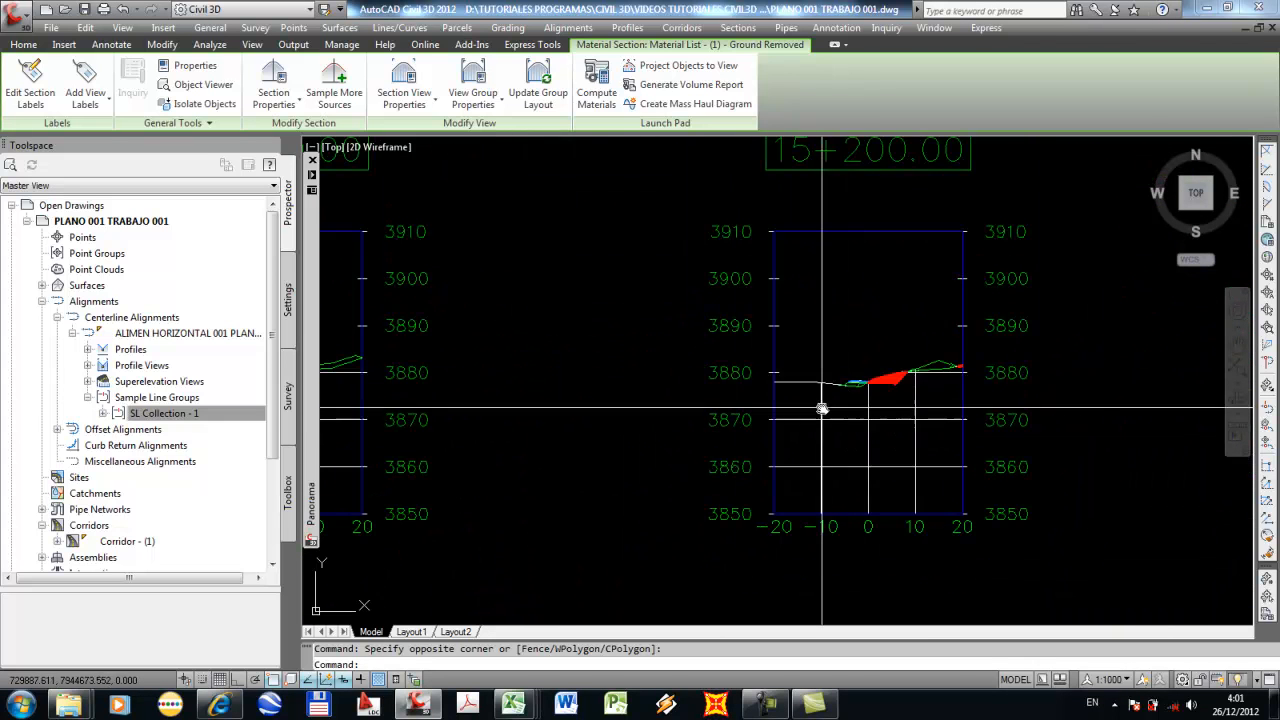
{"action": "scroll", "coordinate": [850, 395], "scroll_direction": "up", "scroll_amount": 4}
{"action": "scroll", "coordinate": [851, 434], "scroll_direction": "down", "scroll_amount": 8}
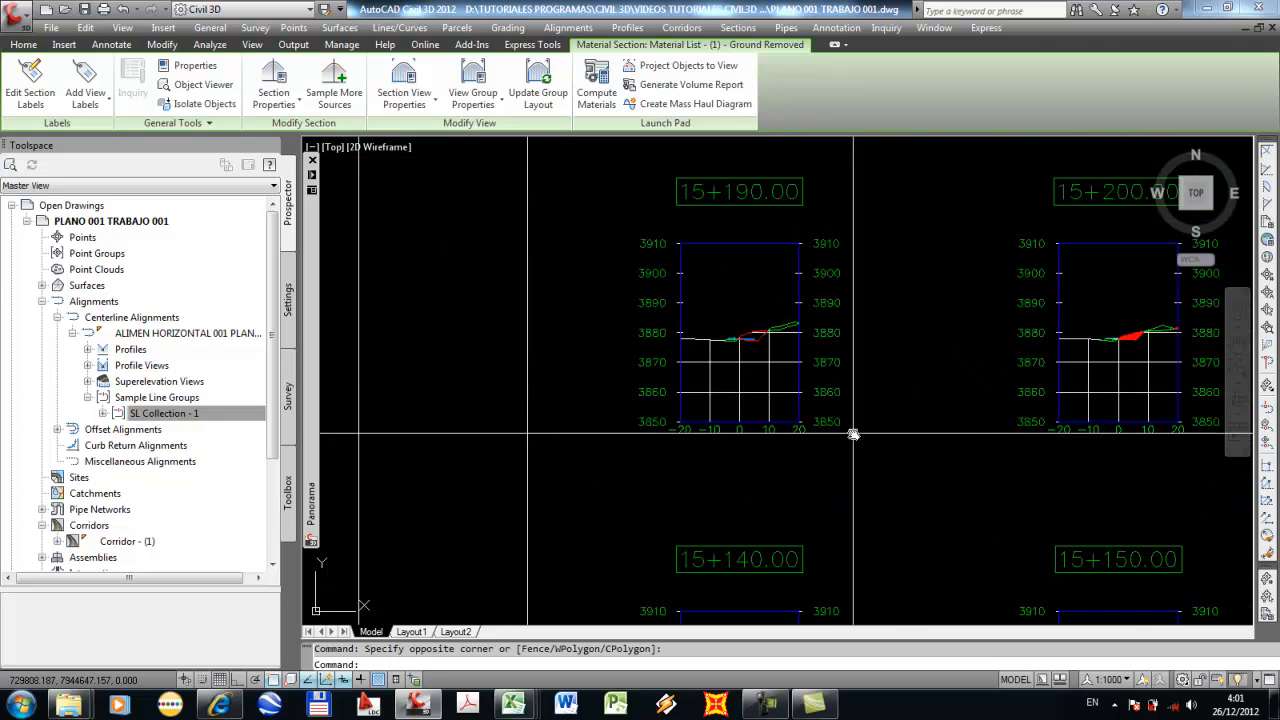
Create a dynamic Cut and Fill total volume table for Material List - (1) with 100 maximum rows, placed below the first section sheet.
{"action": "middle_click_drag", "start_coordinate": [783, 432], "coordinate": [672, 378]}
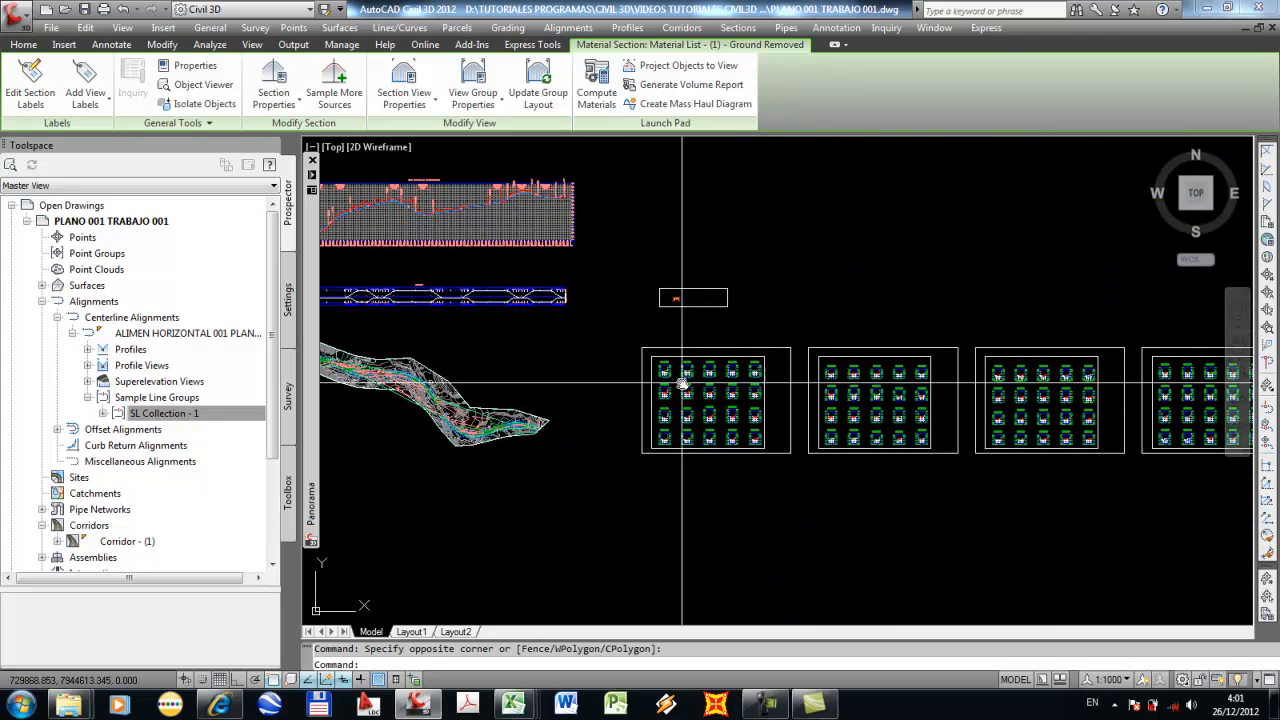
{"action": "key", "text": "Escape"}
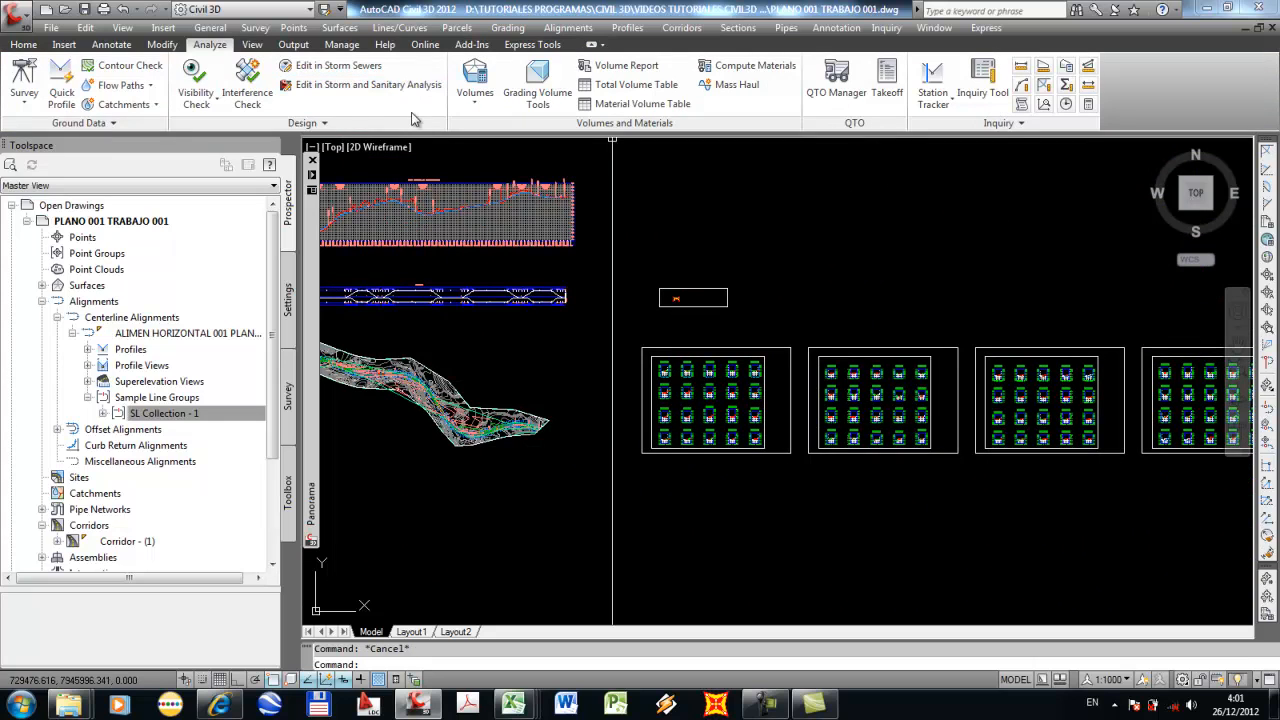
{"action": "left_click", "coordinate": [593, 88]}
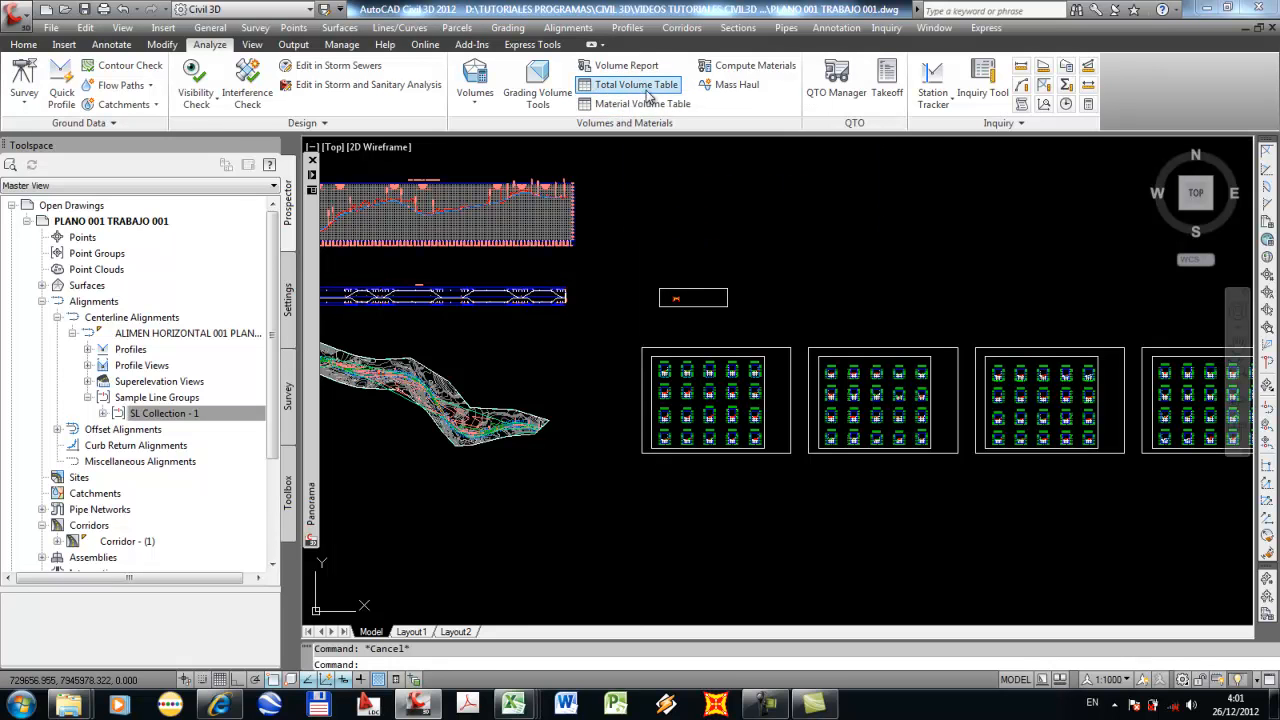
{"action": "left_click_drag", "start_coordinate": [165, 12], "coordinate": [633, 63]}
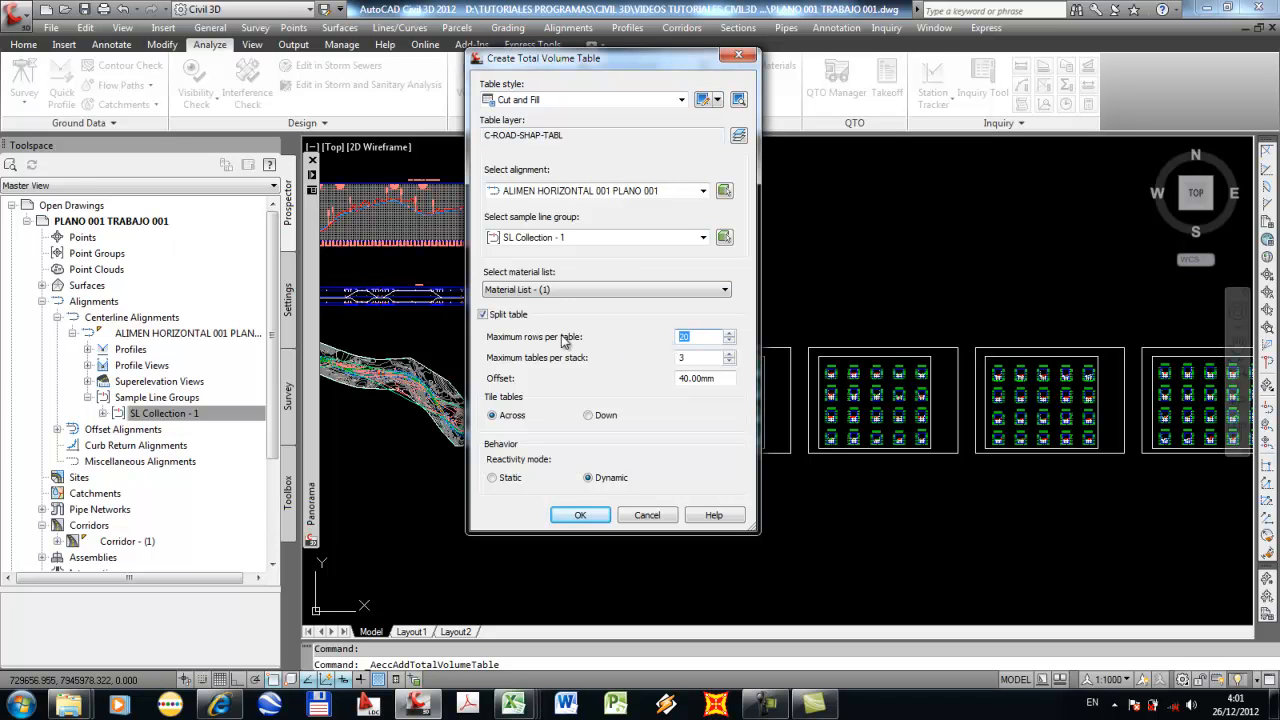
{"action": "type", "text": "100"}
{"action": "left_click", "coordinate": [580, 515]}
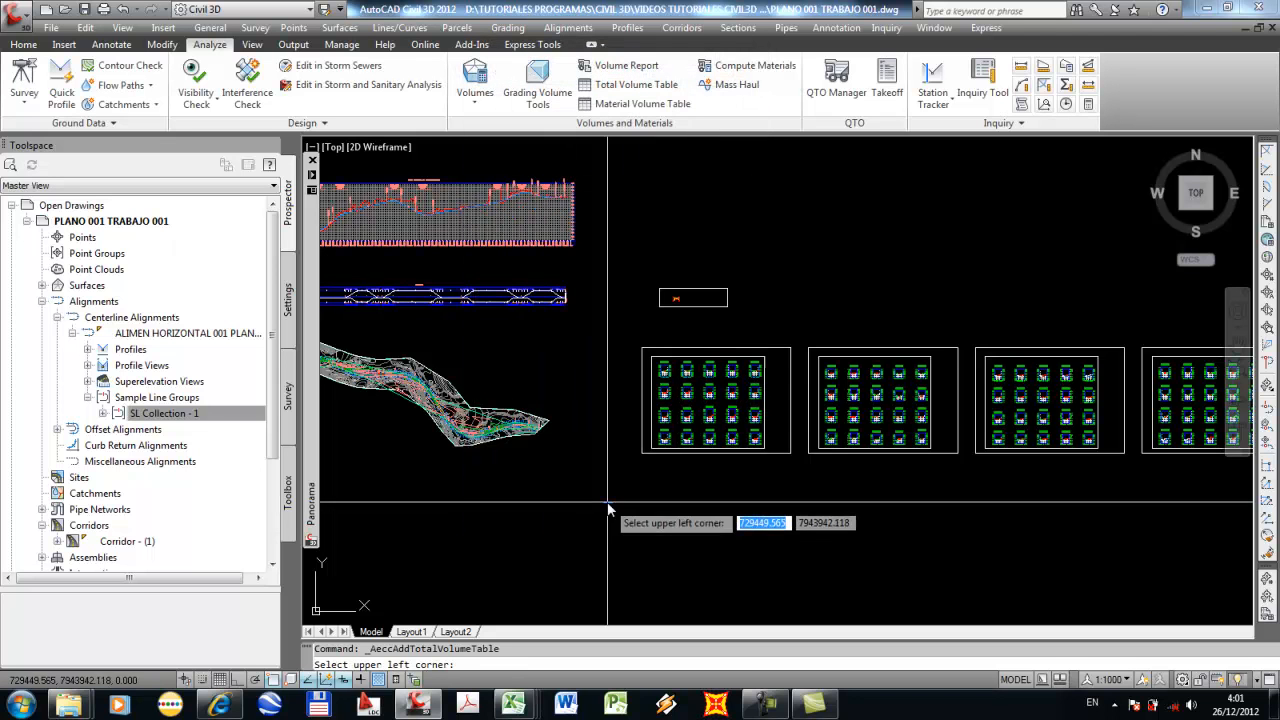
{"action": "left_click", "coordinate": [643, 489]}
Review the station rows of the total volume table and the extent of the DATUM surface along the corridor in plan.
{"action": "scroll", "coordinate": [650, 480], "scroll_direction": "up", "scroll_amount": 10}
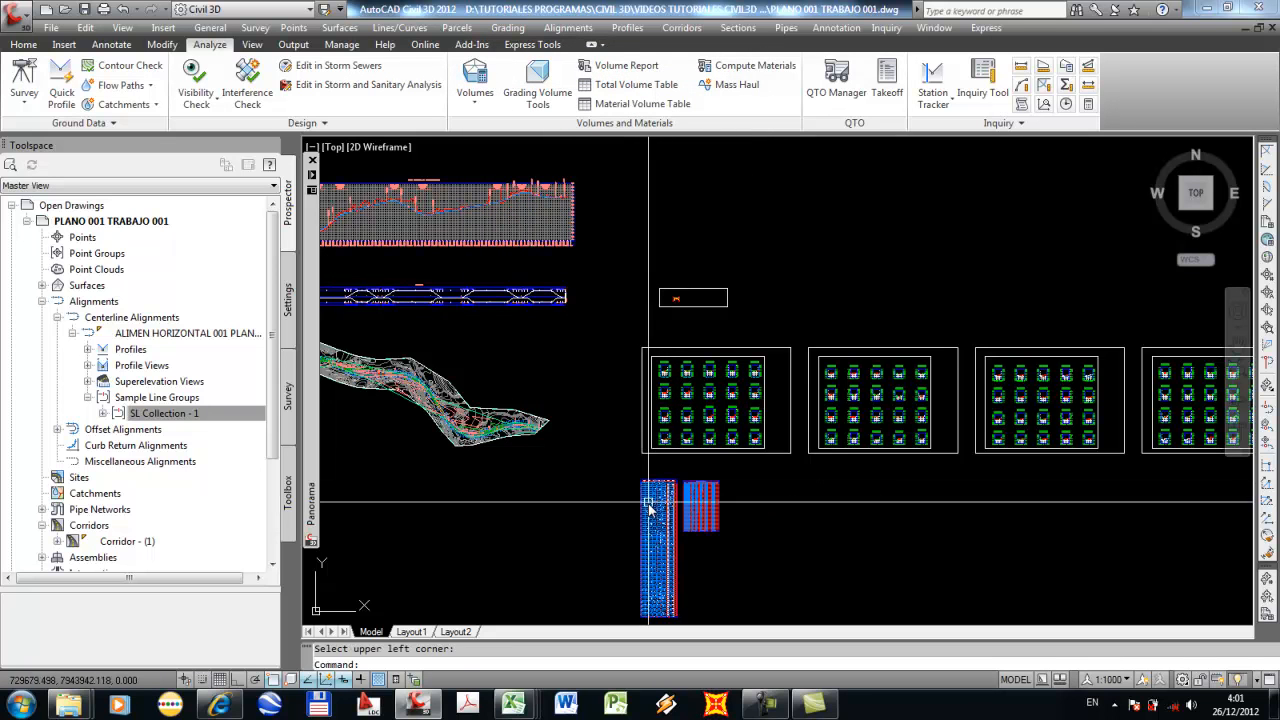
{"action": "scroll", "coordinate": [661, 459], "scroll_direction": "down", "scroll_amount": 10}
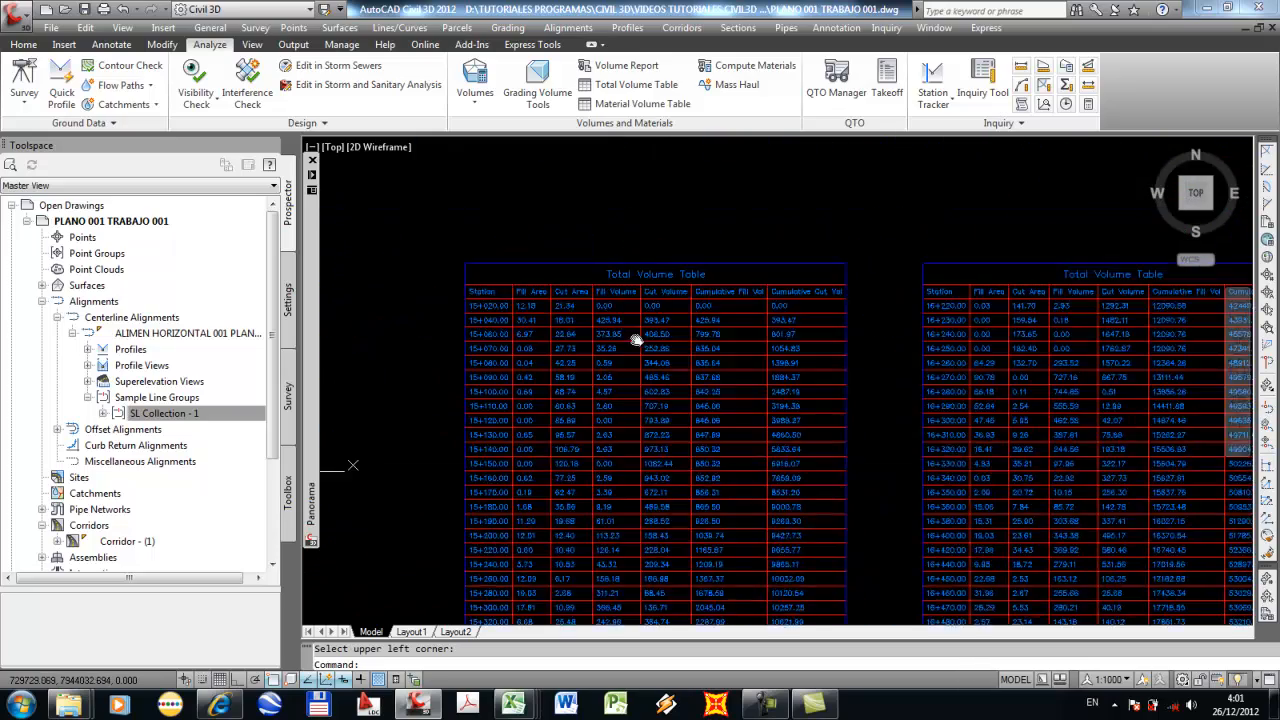
{"action": "scroll", "coordinate": [661, 422], "scroll_direction": "up", "scroll_amount": 5}
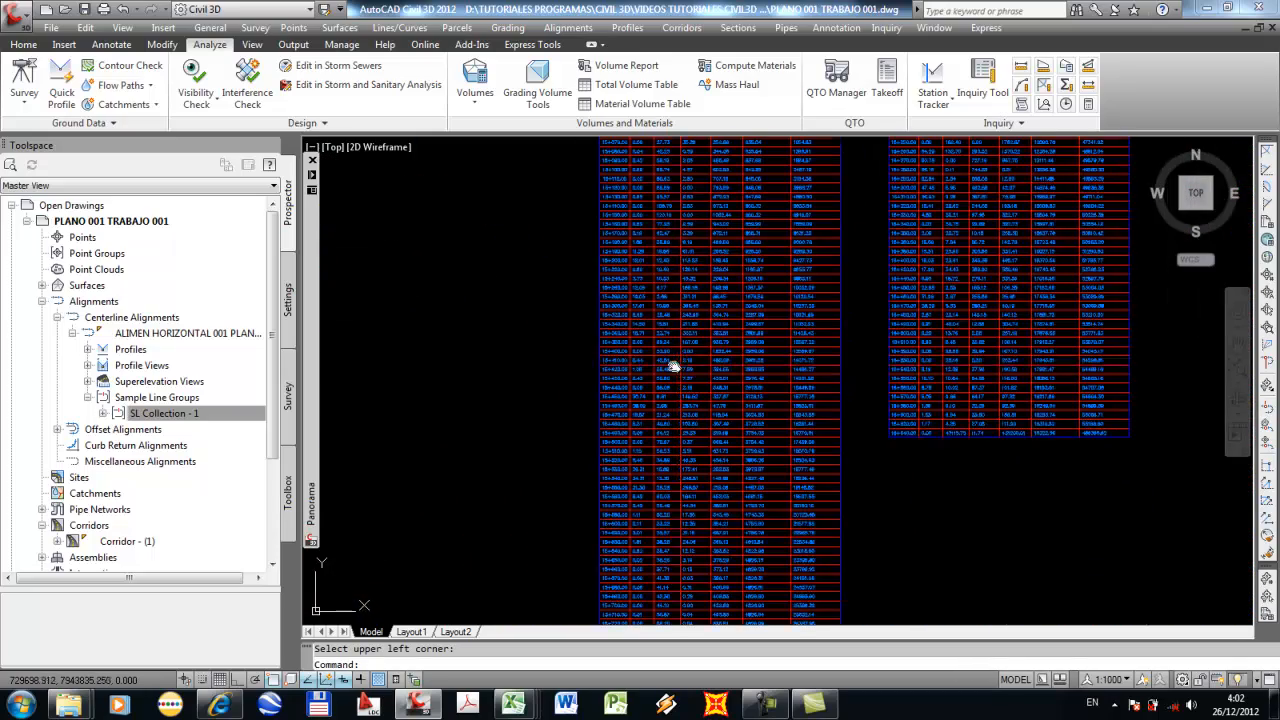
{"action": "scroll", "coordinate": [714, 357], "scroll_direction": "down", "scroll_amount": 3}
{"action": "scroll", "coordinate": [763, 349], "scroll_direction": "down", "scroll_amount": 7}
{"action": "scroll", "coordinate": [725, 315], "scroll_direction": "up", "scroll_amount": 6}
{"action": "scroll", "coordinate": [857, 414], "scroll_direction": "up", "scroll_amount": 2}
{"action": "scroll", "coordinate": [838, 419], "scroll_direction": "down", "scroll_amount": 3}
{"action": "scroll", "coordinate": [760, 360], "scroll_direction": "up", "scroll_amount": 8}
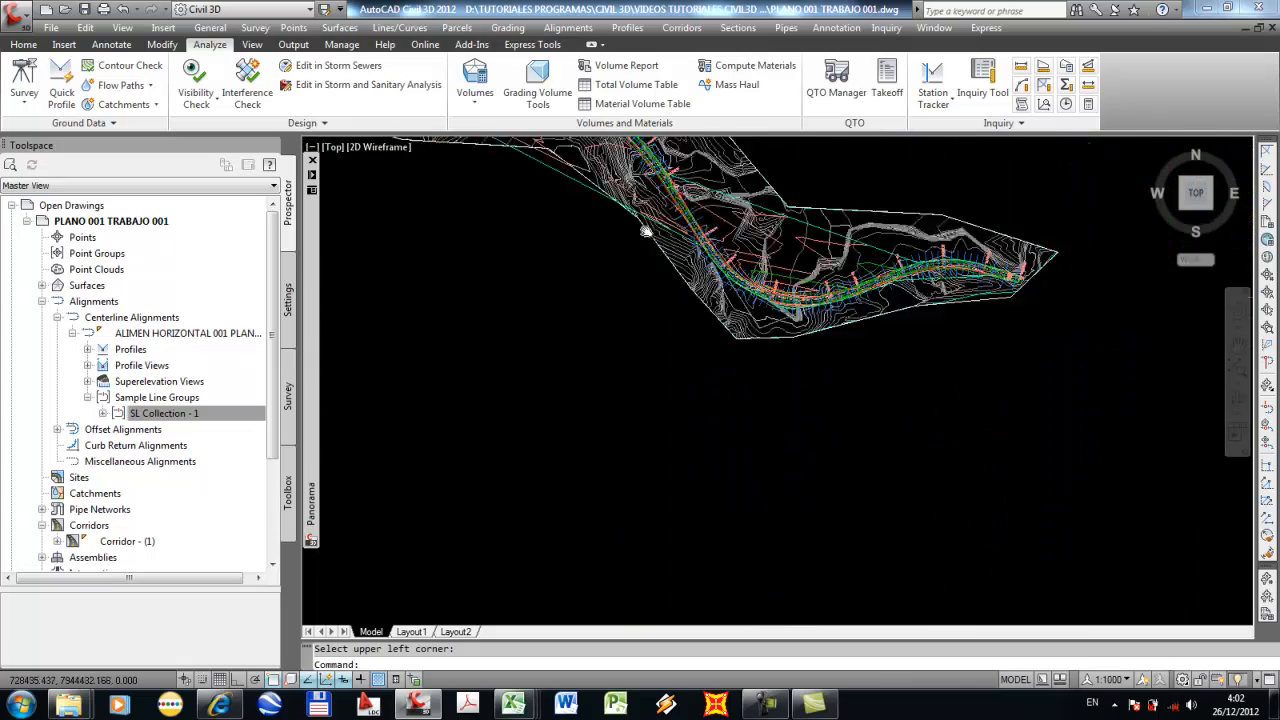
{"action": "scroll", "coordinate": [604, 339], "scroll_direction": "up", "scroll_amount": 1}
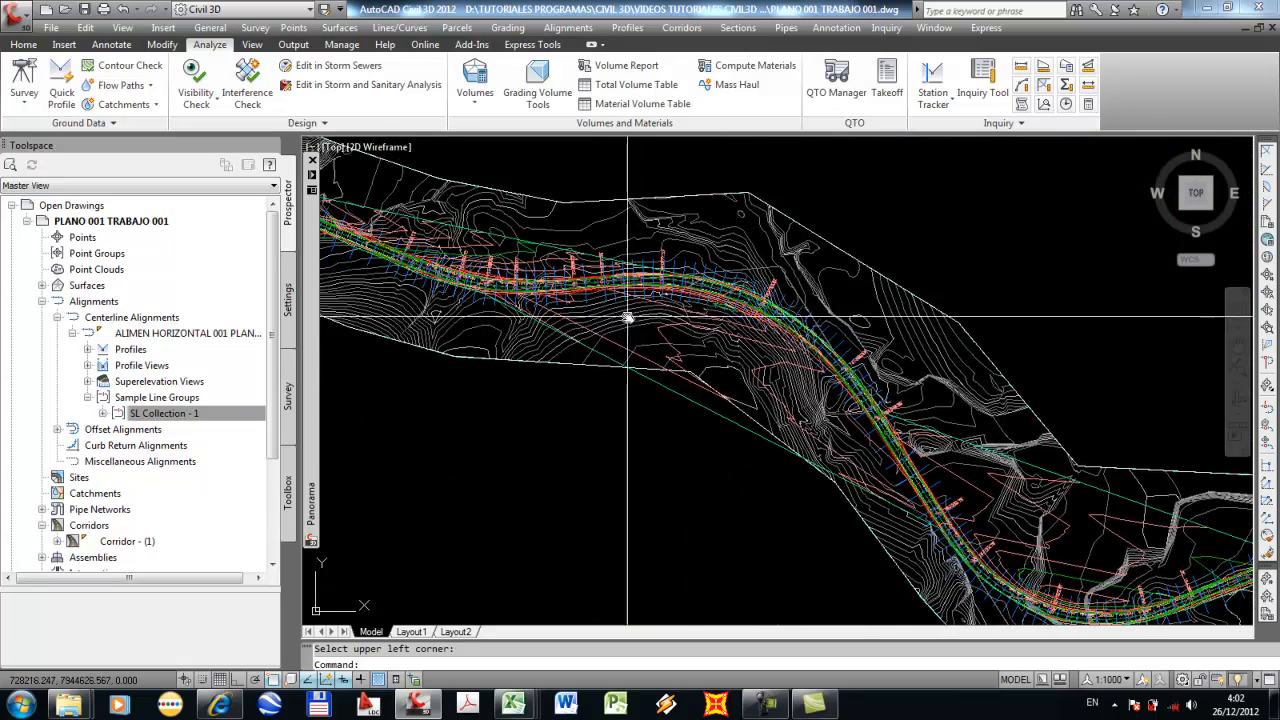
{"action": "scroll", "coordinate": [540, 318], "scroll_direction": "up", "scroll_amount": 3}
{"action": "scroll", "coordinate": [715, 320], "scroll_direction": "down", "scroll_amount": 2}
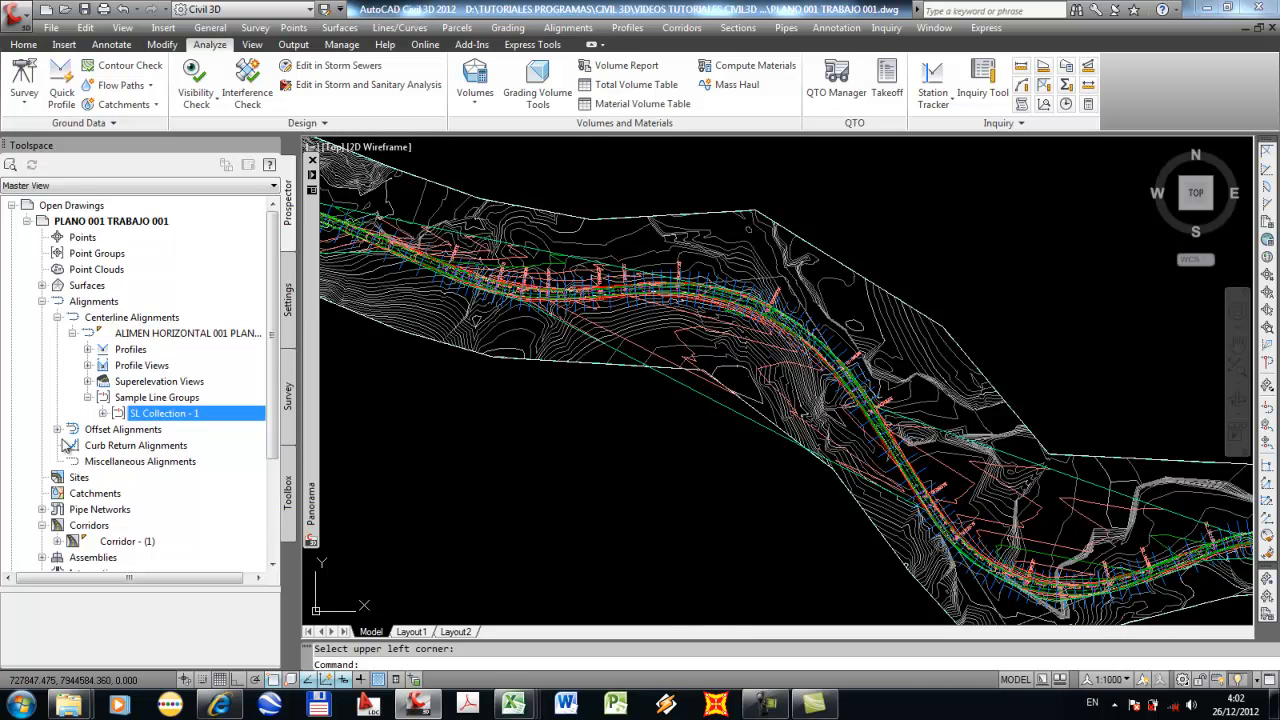
{"action": "scroll", "coordinate": [270, 388], "scroll_direction": "down", "scroll_amount": 1}
Add an automatic Daylight outside boundary to the DATUM surface in the properties of Corridor - (1) and rebuild the corridor.
{"action": "right_click", "coordinate": [115, 494]}
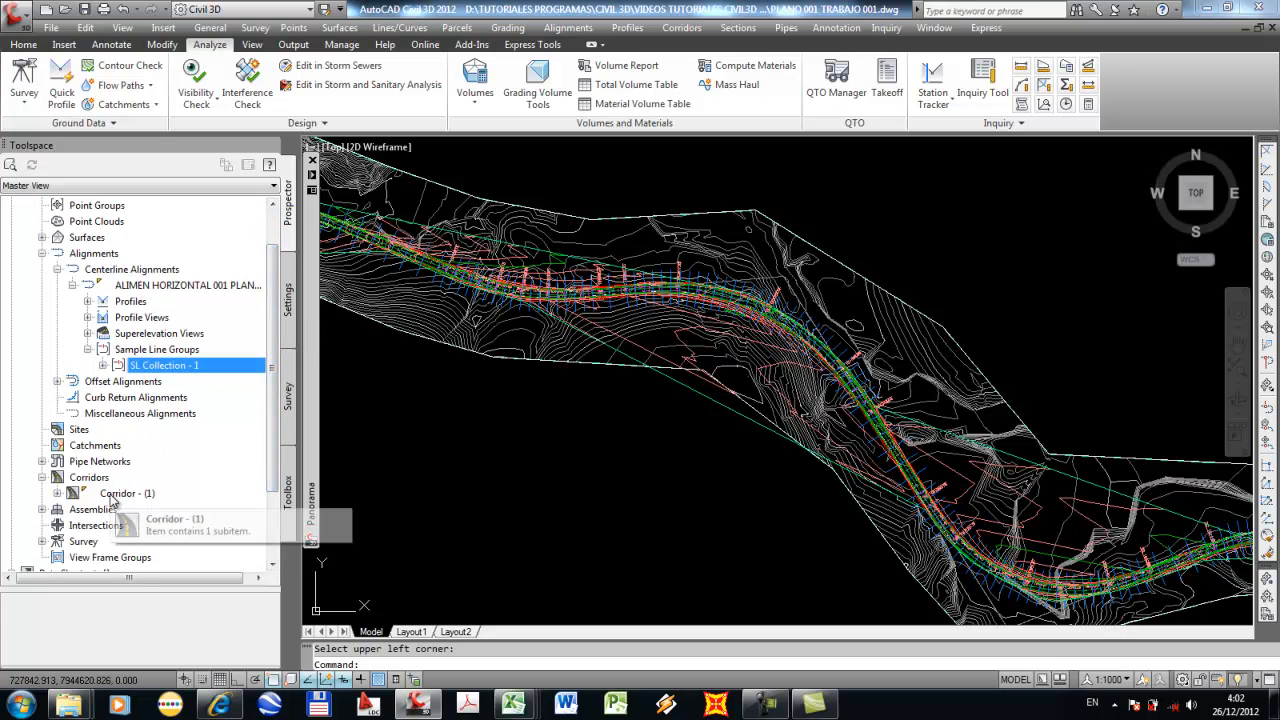
{"action": "left_click", "coordinate": [165, 504]}
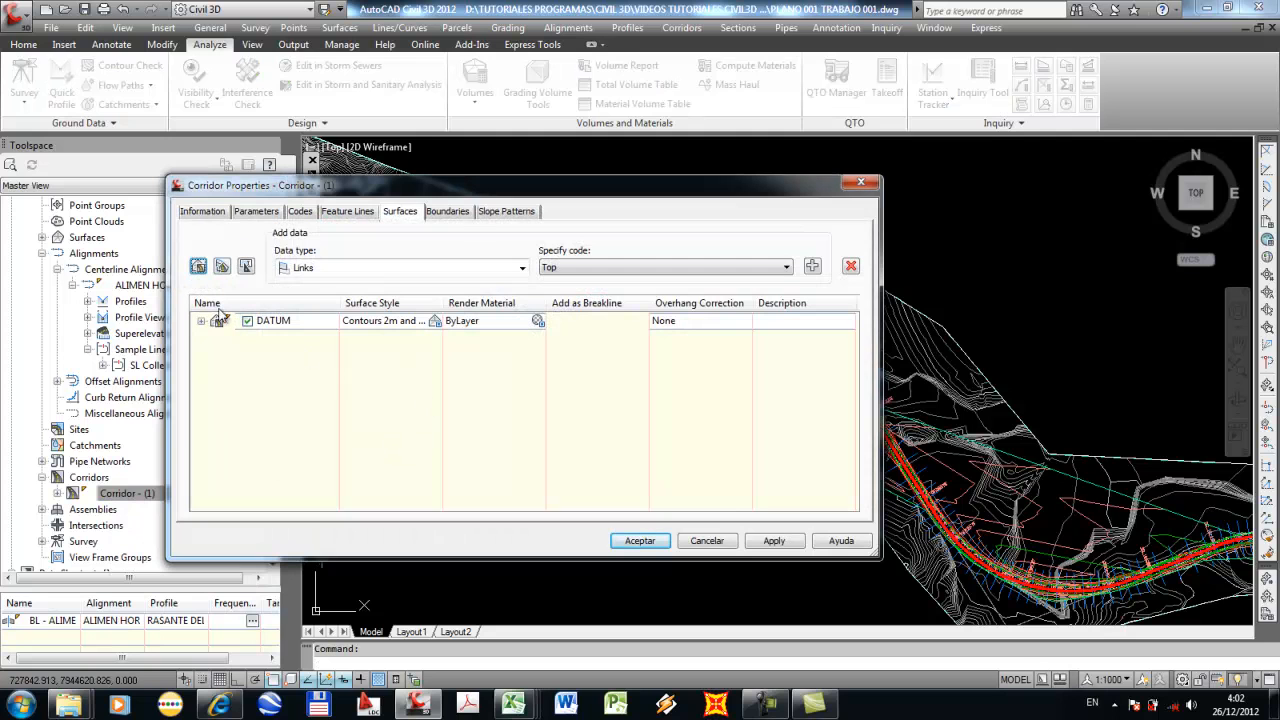
{"action": "left_click", "coordinate": [448, 213]}
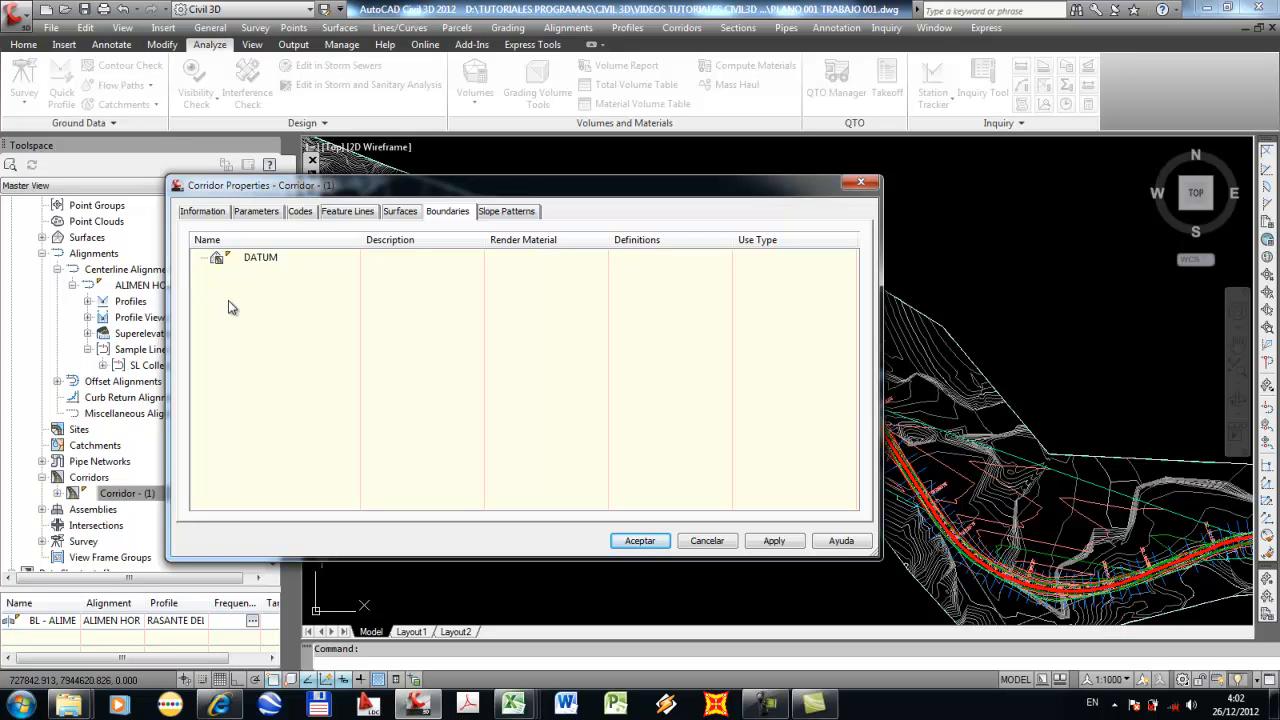
{"action": "left_click", "coordinate": [239, 261]}
{"action": "right_click", "coordinate": [259, 260]}
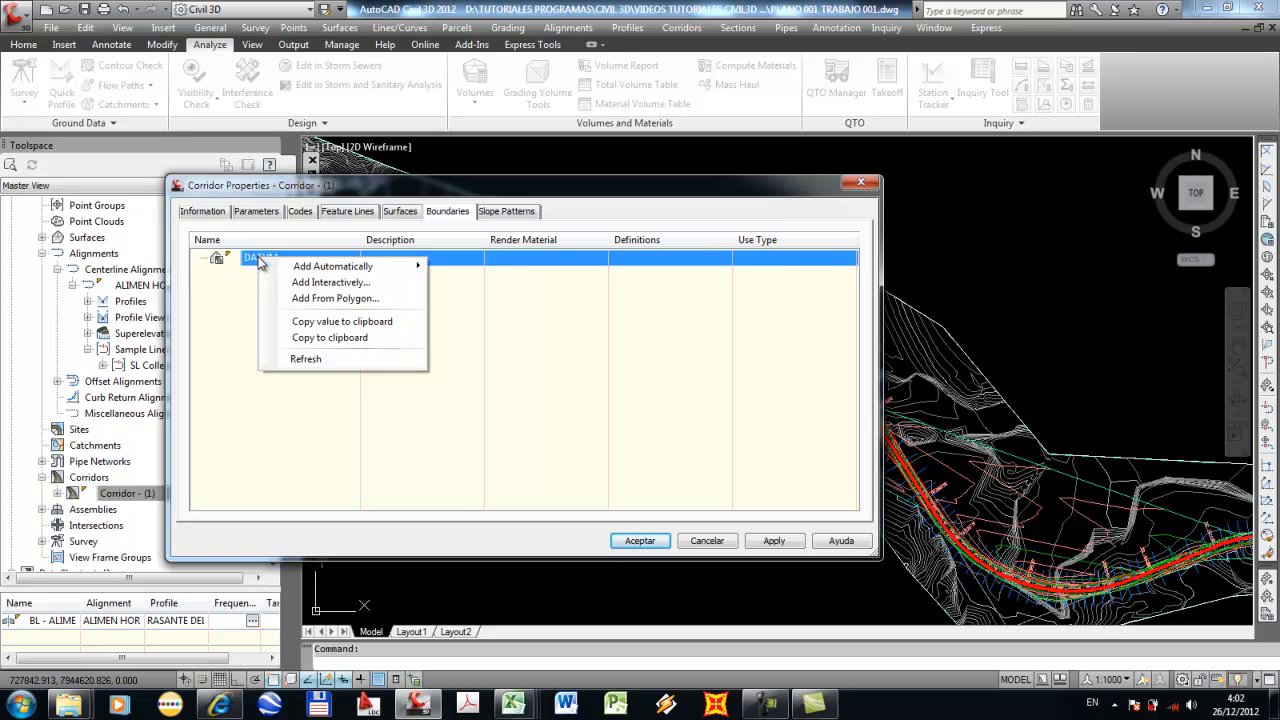
{"action": "mouse_move", "coordinate": [296, 270]}
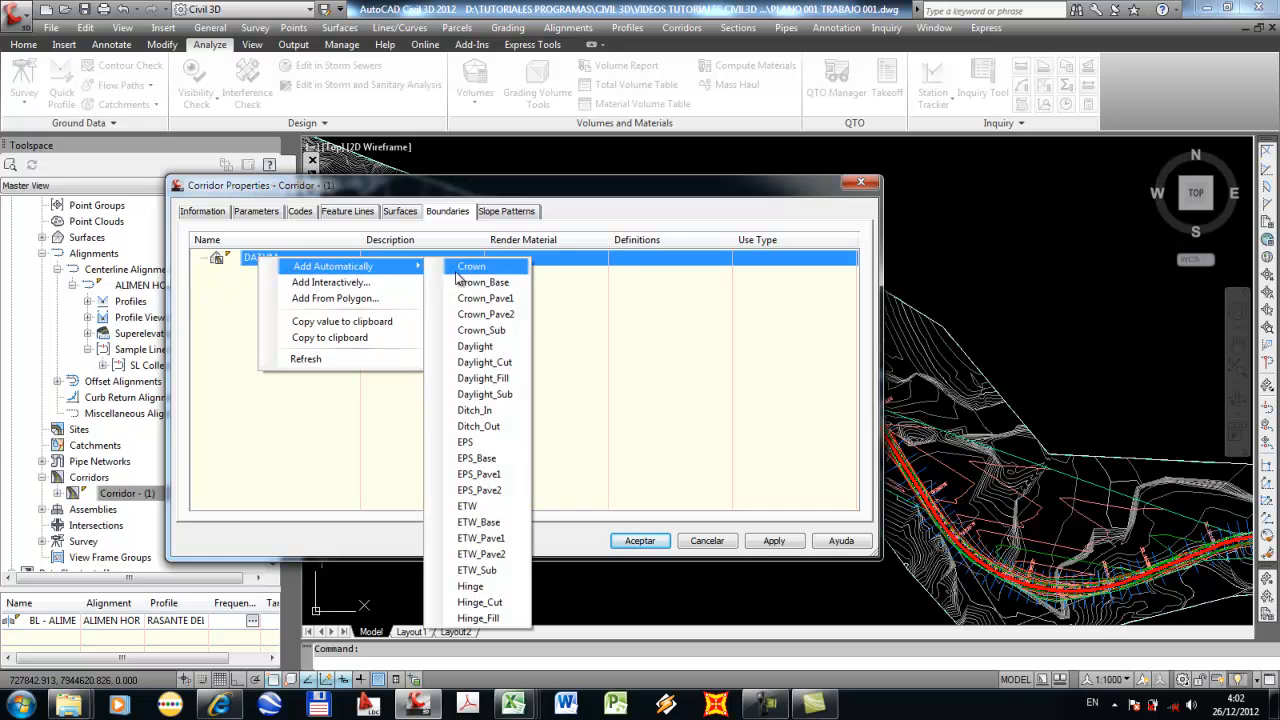
{"action": "left_click", "coordinate": [476, 347]}
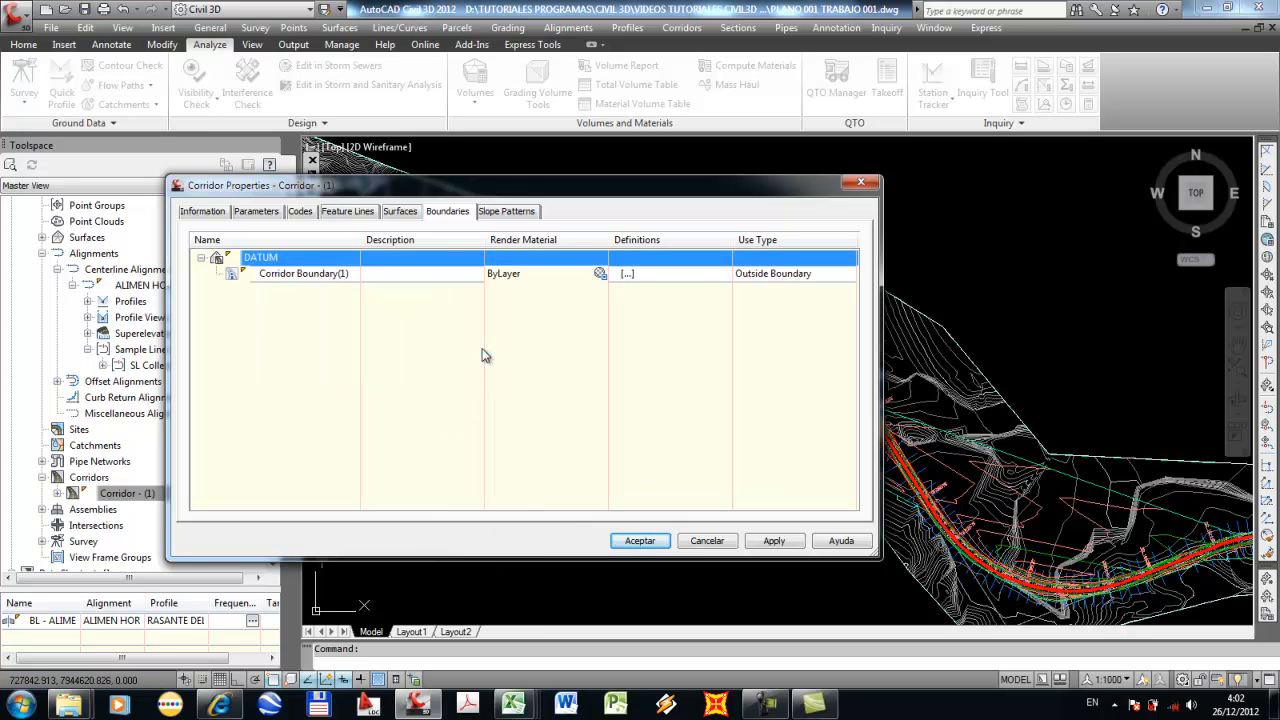
{"action": "left_click", "coordinate": [774, 543]}
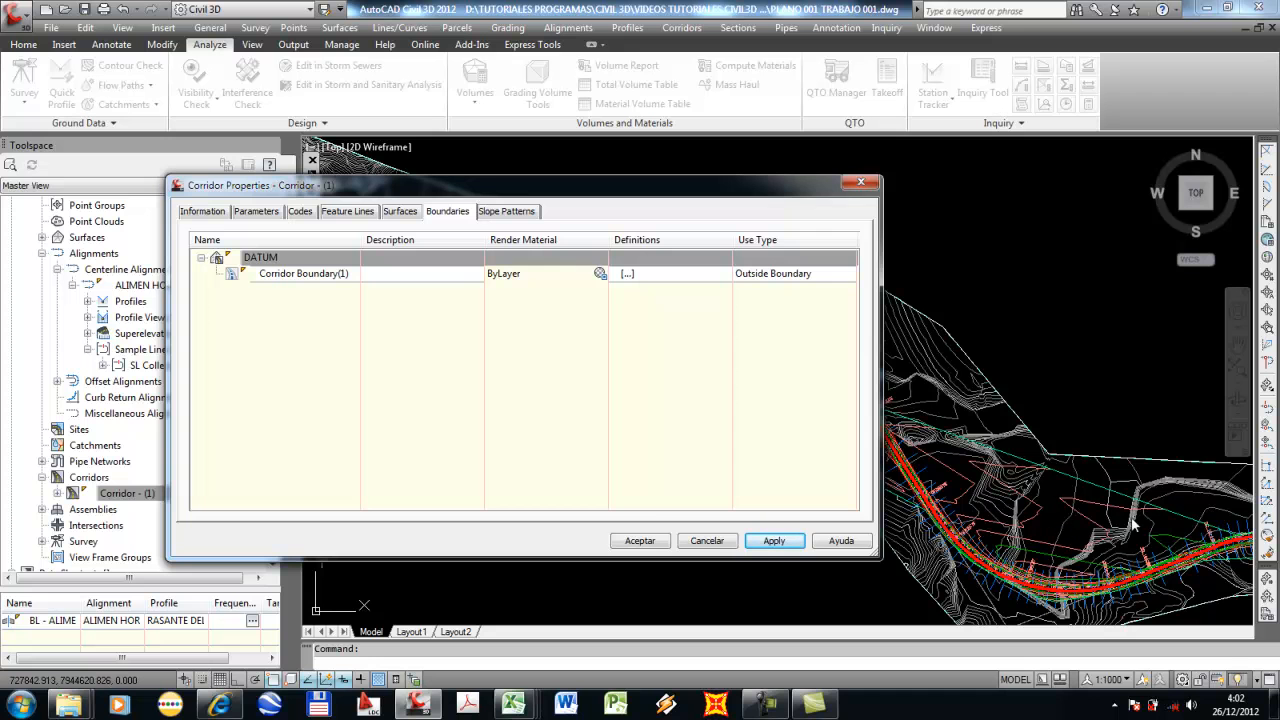
{"action": "left_click", "coordinate": [638, 541]}
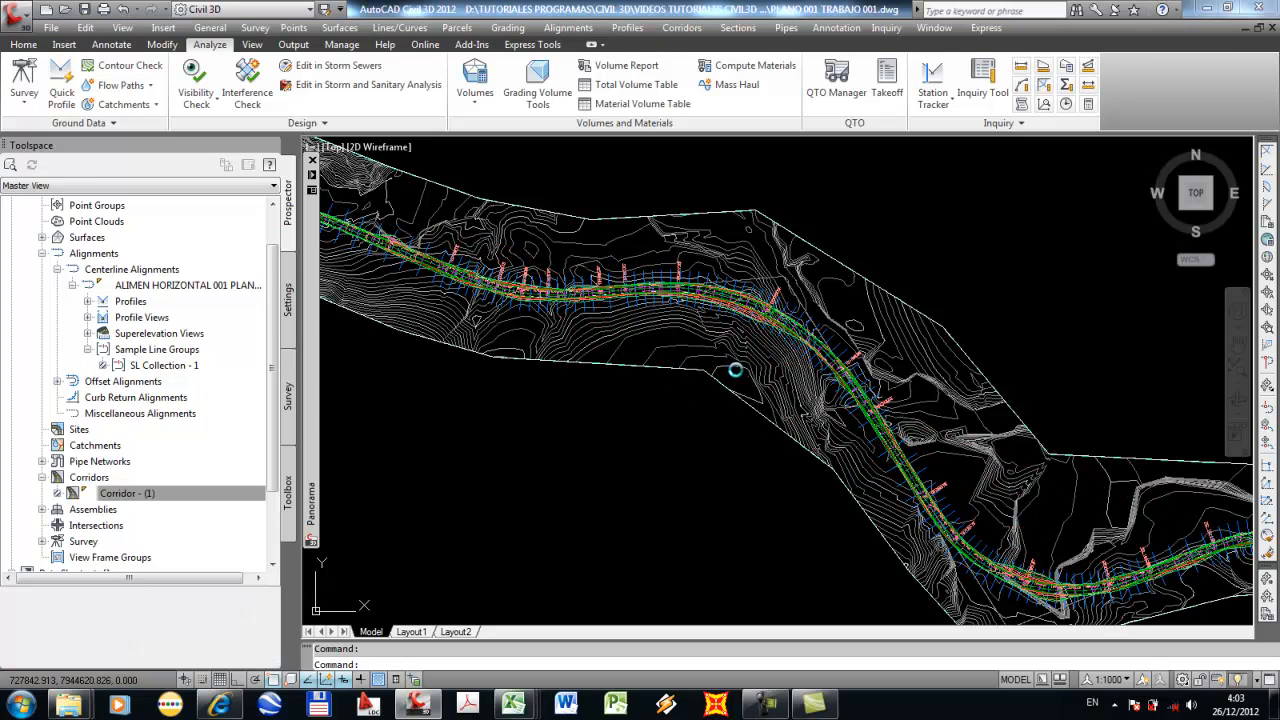
Inspect the bounded DATUM surface along the corridor in plan and return to the total volume tables.
{"action": "scroll", "coordinate": [760, 294], "scroll_direction": "up", "scroll_amount": 3}
{"action": "scroll", "coordinate": [760, 337], "scroll_direction": "down", "scroll_amount": 6}
{"action": "scroll", "coordinate": [820, 328], "scroll_direction": "down", "scroll_amount": 5}
{"action": "scroll", "coordinate": [730, 337], "scroll_direction": "up", "scroll_amount": 8}
{"action": "scroll", "coordinate": [730, 337], "scroll_direction": "down", "scroll_amount": 6}
{"action": "scroll", "coordinate": [730, 337], "scroll_direction": "down", "scroll_amount": 5}
{"action": "middle_click_drag", "start_coordinate": [770, 354], "coordinate": [597, 243]}
{"action": "scroll", "coordinate": [600, 241], "scroll_direction": "up", "scroll_amount": 7}
{"action": "middle_click_drag", "start_coordinate": [845, 396], "coordinate": [500, 200]}
{"action": "scroll", "coordinate": [500, 200], "scroll_direction": "up", "scroll_amount": 2}
{"action": "scroll", "coordinate": [580, 232], "scroll_direction": "down", "scroll_amount": 7}
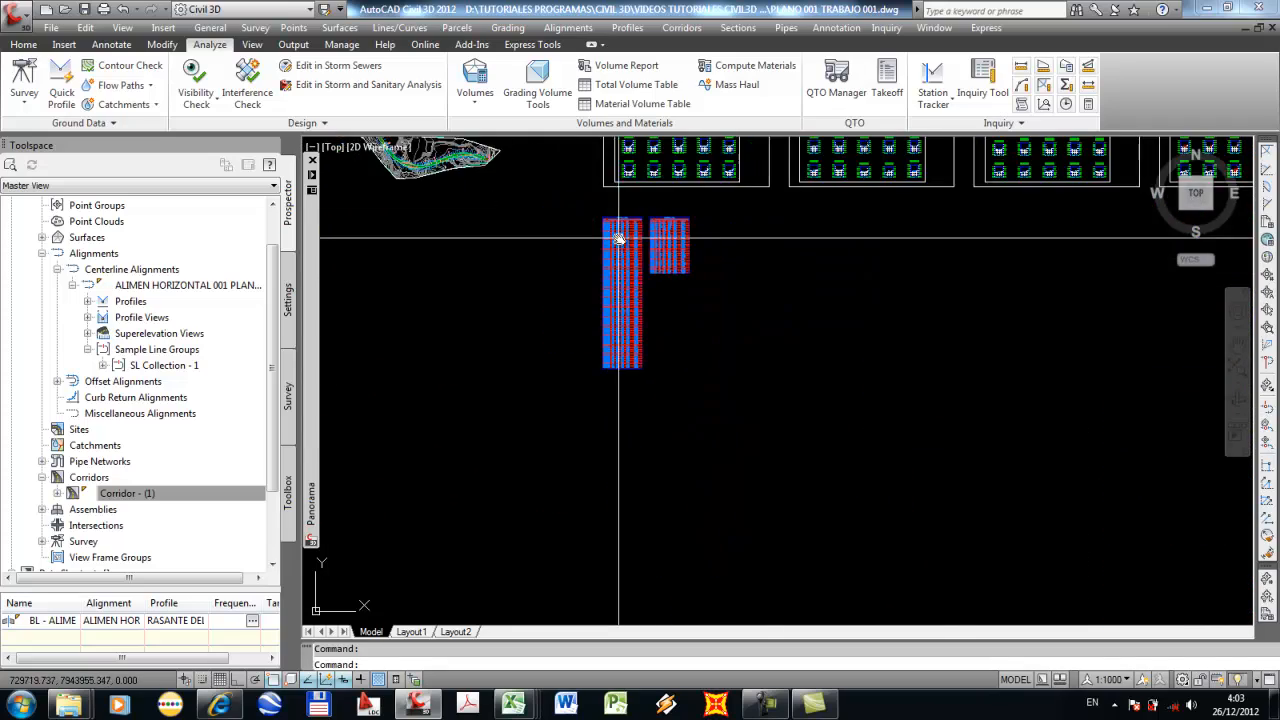
Examine the updated fill and cut areas and volumes in the first rows of the total volume table, from station 15+020.00.
{"action": "scroll", "coordinate": [610, 237], "scroll_direction": "up", "scroll_amount": 1}
{"action": "scroll", "coordinate": [625, 318], "scroll_direction": "up", "scroll_amount": 4}
{"action": "middle_click_drag", "start_coordinate": [612, 318], "coordinate": [635, 326]}
{"action": "scroll", "coordinate": [606, 263], "scroll_direction": "up", "scroll_amount": 3}
{"action": "middle_click_drag", "start_coordinate": [606, 263], "coordinate": [699, 446]}
{"action": "scroll", "coordinate": [671, 357], "scroll_direction": "down", "scroll_amount": 2}
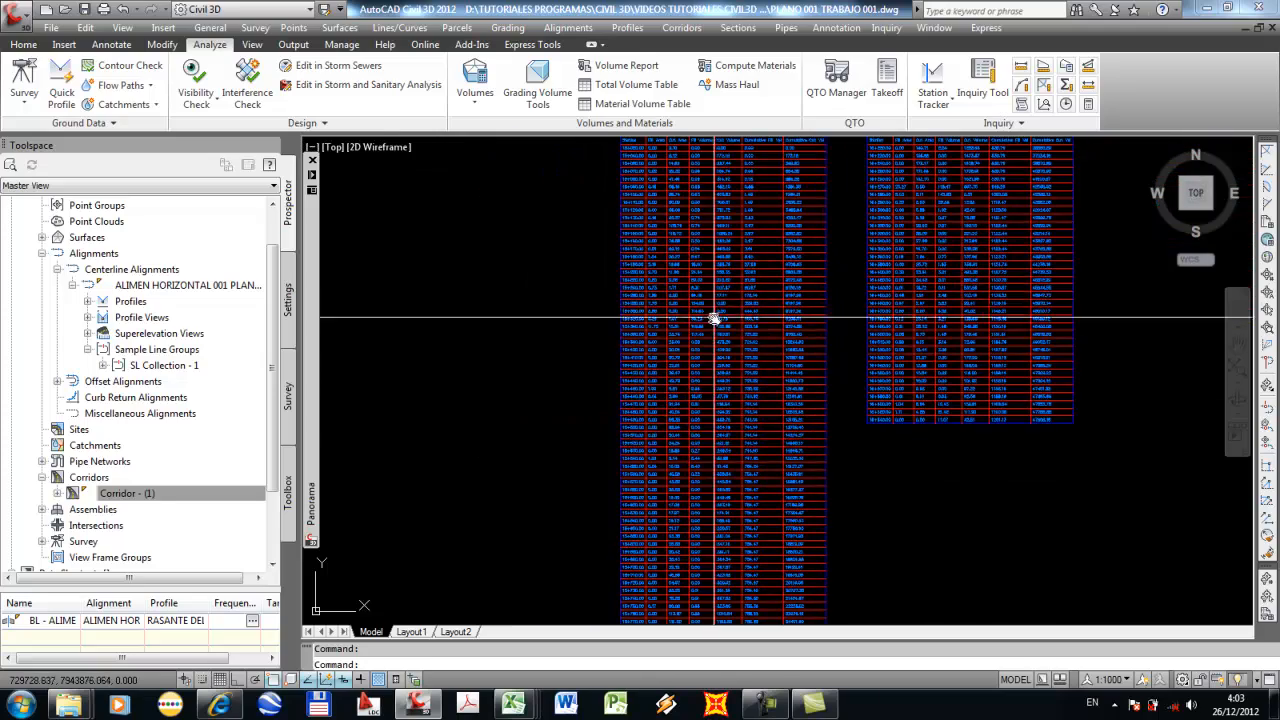
{"action": "scroll", "coordinate": [717, 311], "scroll_direction": "up", "scroll_amount": 6}
{"action": "mouse_move", "coordinate": [717, 311]}
{"action": "middle_mouse_down"}
{"action": "mouse_move", "coordinate": [737, 457]}
{"action": "mouse_move", "coordinate": [709, 351]}
{"action": "mouse_move", "coordinate": [723, 475]}
{"action": "middle_mouse_up"}
{"action": "scroll", "coordinate": [692, 327], "scroll_direction": "up", "scroll_amount": 3}
{"action": "scroll", "coordinate": [692, 327], "scroll_direction": "up", "scroll_amount": 5}
{"action": "scroll", "coordinate": [654, 223], "scroll_direction": "down", "scroll_amount": 7}
{"action": "scroll", "coordinate": [672, 344], "scroll_direction": "up", "scroll_amount": 4}
{"action": "scroll", "coordinate": [662, 315], "scroll_direction": "up", "scroll_amount": 8}
{"action": "middle_click_drag", "start_coordinate": [630, 296], "coordinate": [640, 383]}
{"action": "middle_click_drag", "start_coordinate": [634, 329], "coordinate": [654, 443]}
{"action": "scroll", "coordinate": [717, 409], "scroll_direction": "down", "scroll_amount": 7}
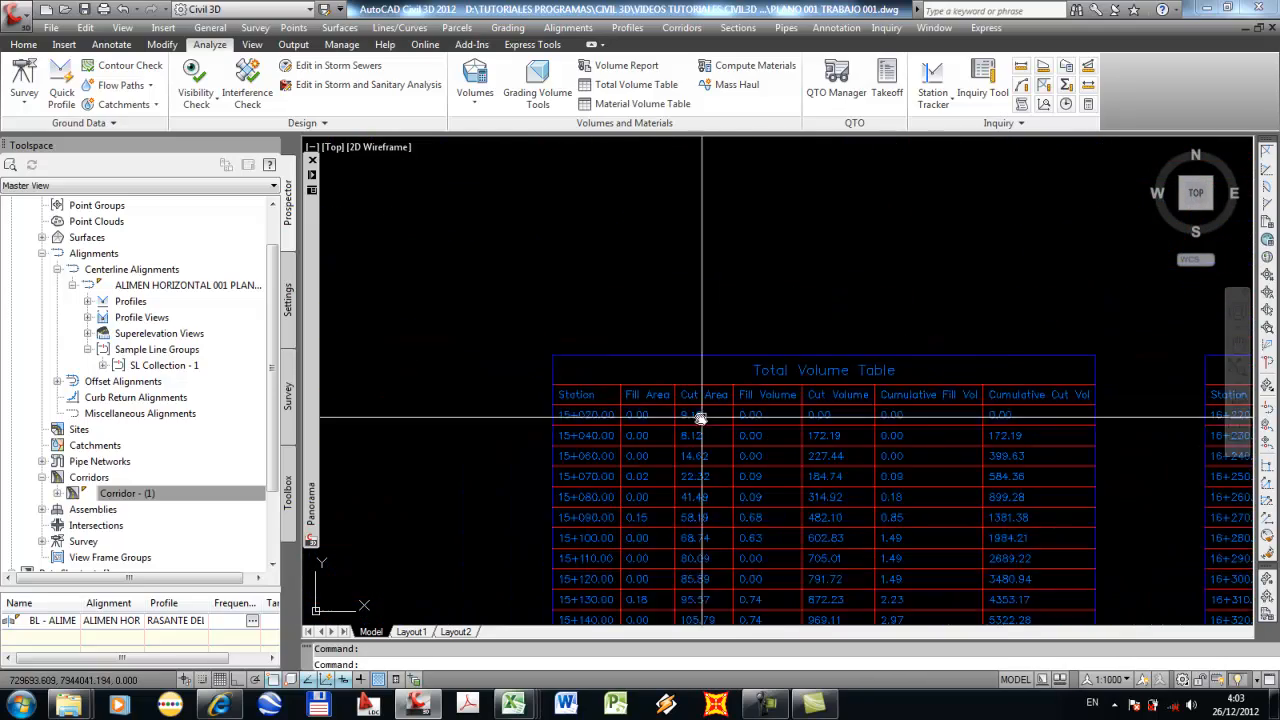
Read down the first total volume table from station 15+070.00 to its last row at station 16+210.00.
{"action": "scroll", "coordinate": [662, 347], "scroll_direction": "down", "scroll_amount": 3}
{"action": "middle_click_drag", "start_coordinate": [657, 374], "coordinate": [666, 194]}
{"action": "scroll", "coordinate": [663, 306], "scroll_direction": "up", "scroll_amount": 3}
{"action": "scroll", "coordinate": [664, 308], "scroll_direction": "down", "scroll_amount": 4}
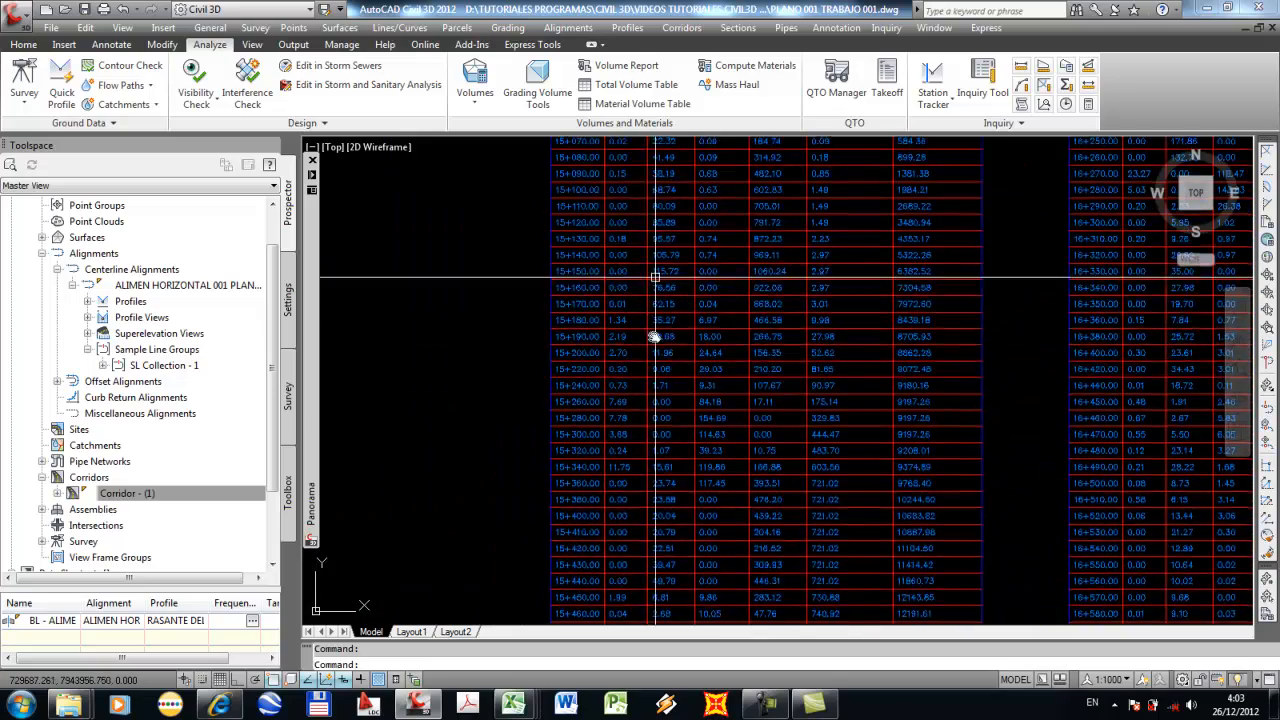
{"action": "mouse_move", "coordinate": [660, 466]}
{"action": "middle_mouse_down"}
{"action": "mouse_move", "coordinate": [652, 291]}
{"action": "mouse_move", "coordinate": [663, 294]}
{"action": "middle_mouse_up"}
{"action": "middle_click_drag", "start_coordinate": [656, 434], "coordinate": [653, 275]}
{"action": "middle_click_drag", "start_coordinate": [655, 452], "coordinate": [651, 297]}
{"action": "scroll", "coordinate": [653, 328], "scroll_direction": "down", "scroll_amount": 2}
{"action": "scroll", "coordinate": [651, 331], "scroll_direction": "up", "scroll_amount": 8}
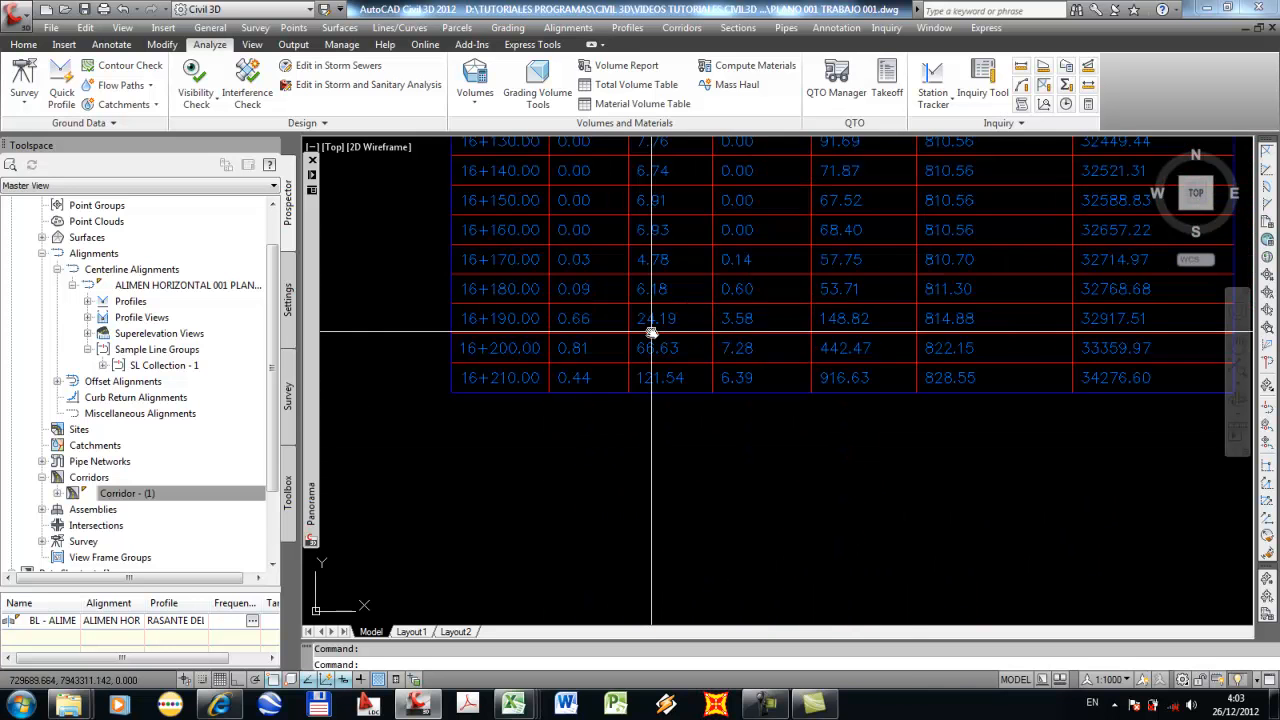
Open the properties of Corridor - (1) to check the boundary defined for the DATUM surface.
{"action": "left_click", "coordinate": [190, 492]}
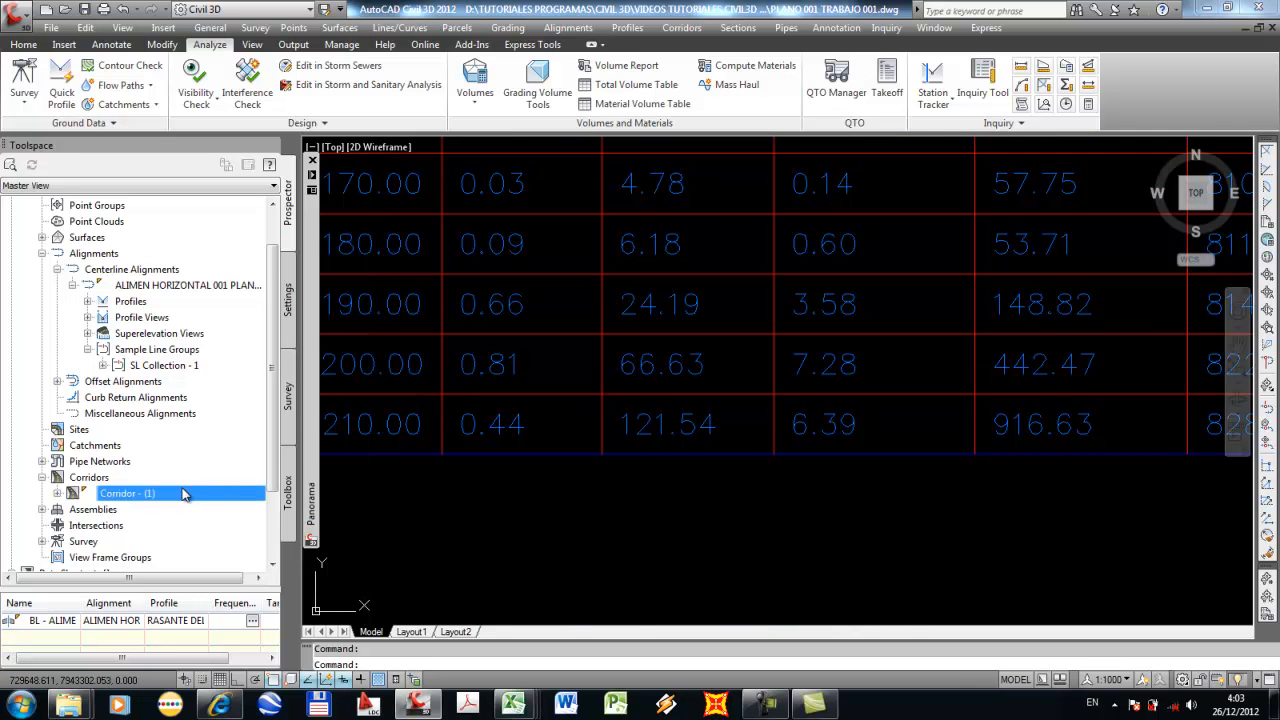
{"action": "scroll", "coordinate": [268, 500], "scroll_direction": "down", "scroll_amount": 2}
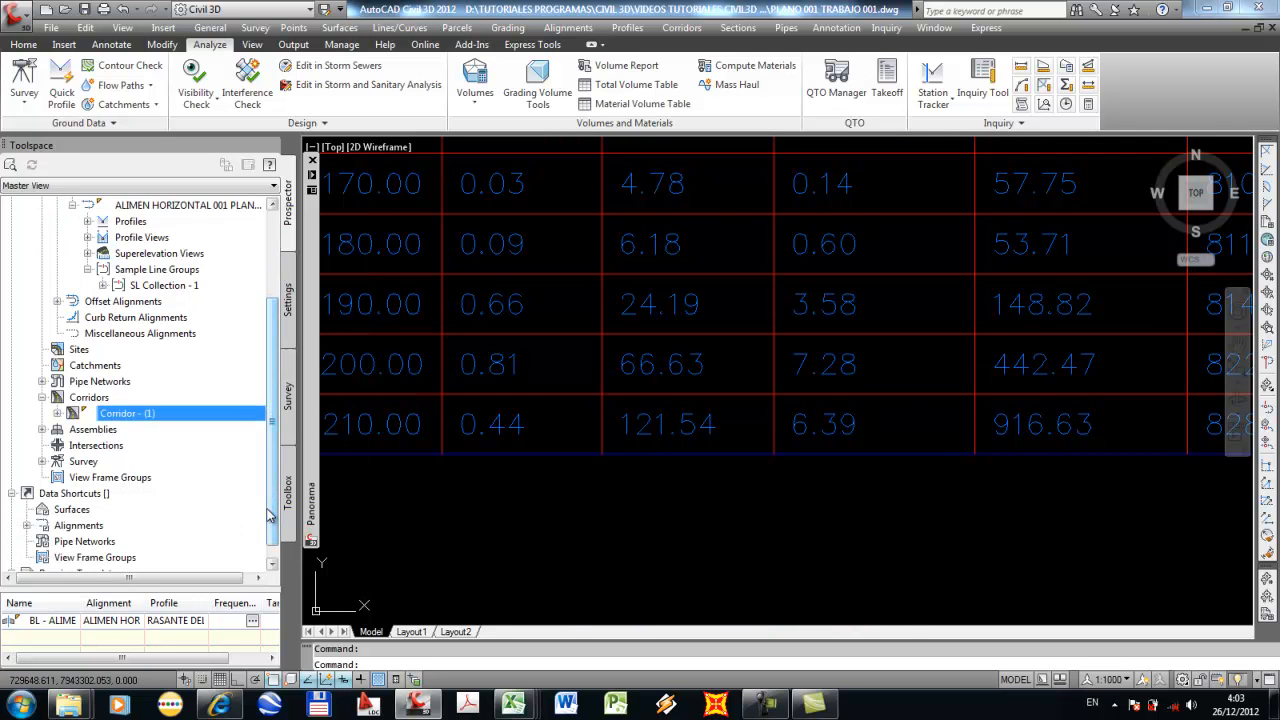
{"action": "scroll", "coordinate": [534, 443], "scroll_direction": "down", "scroll_amount": 10}
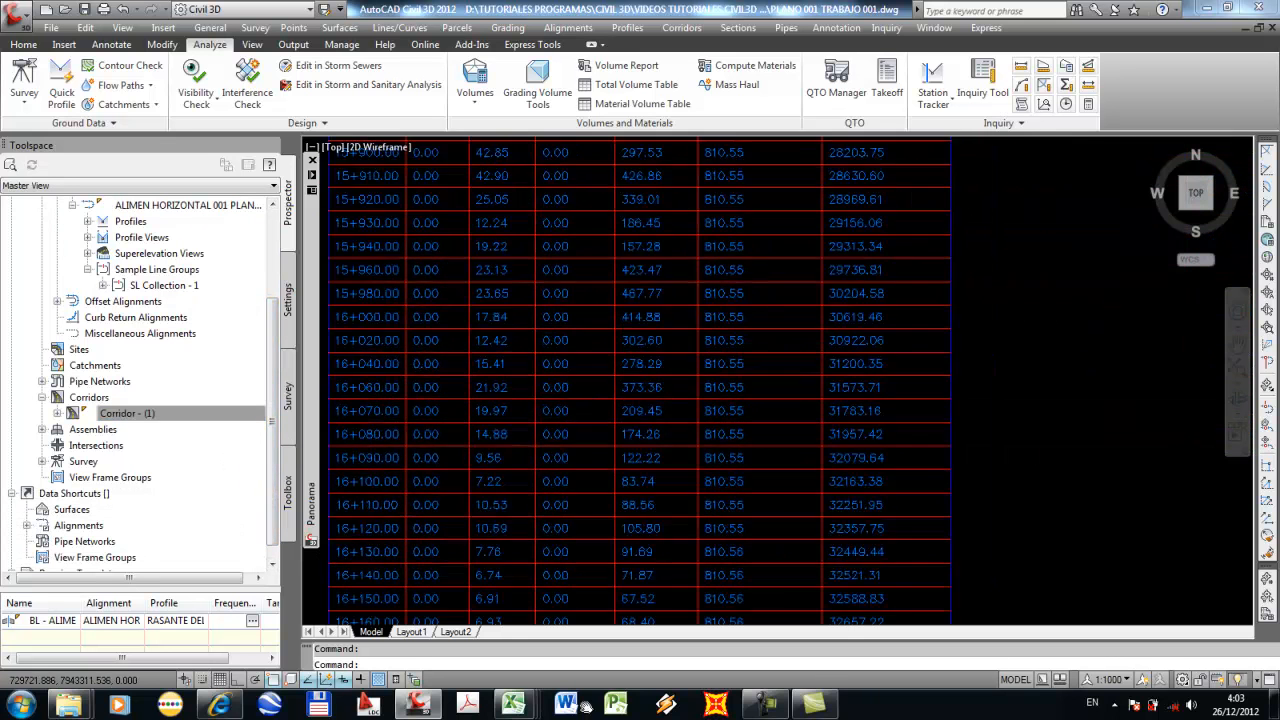
{"action": "right_click", "coordinate": [152, 414]}
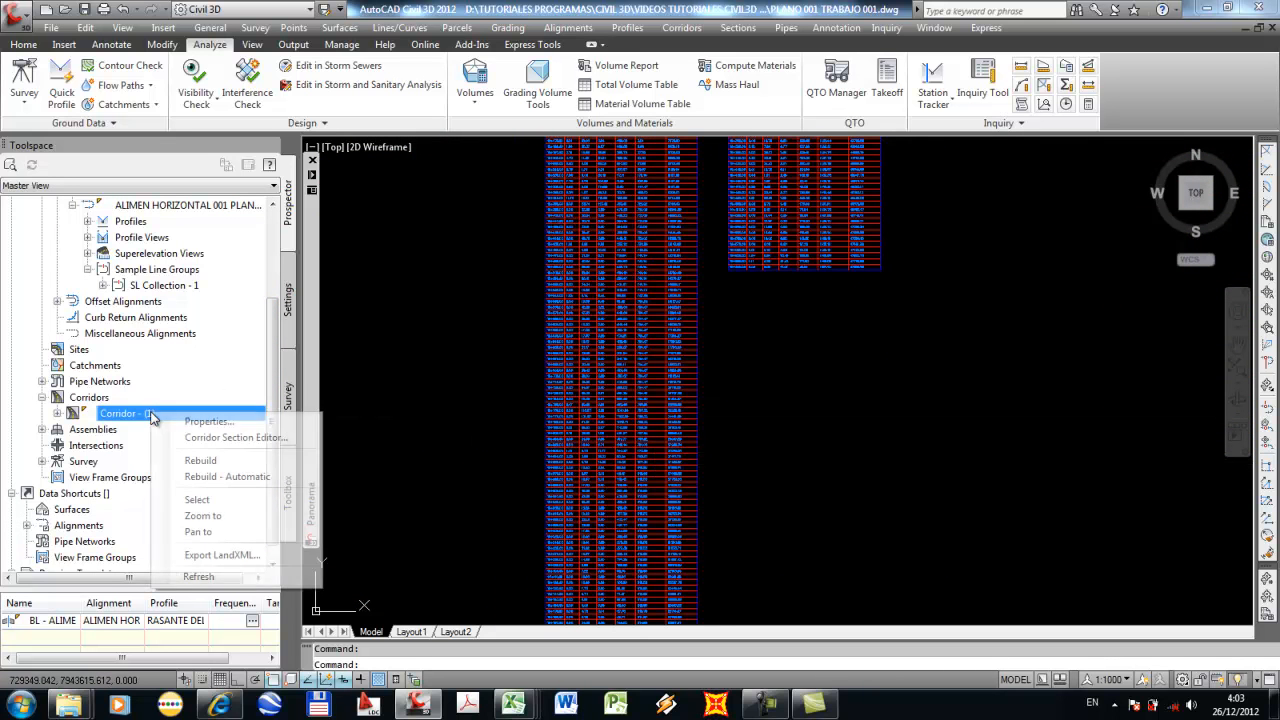
{"action": "left_click", "coordinate": [199, 422]}
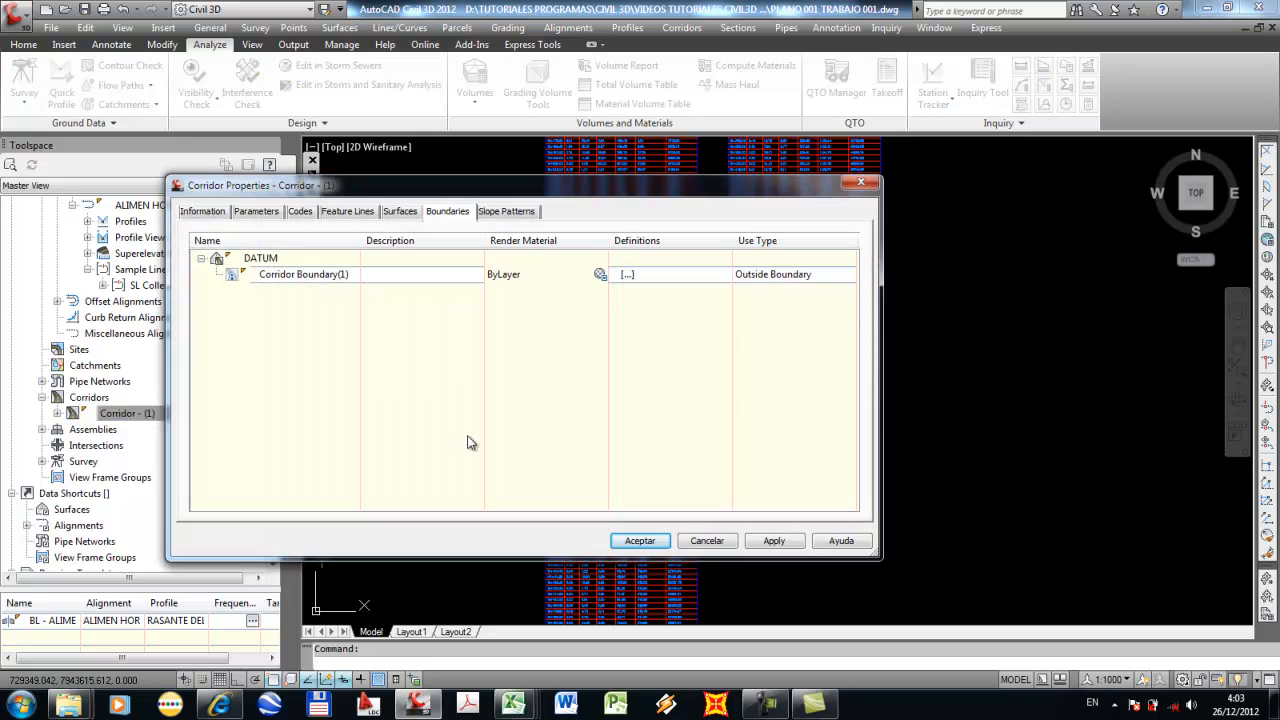
{"action": "left_click", "coordinate": [783, 700]}
{"action": "left_click", "coordinate": [788, 598]}
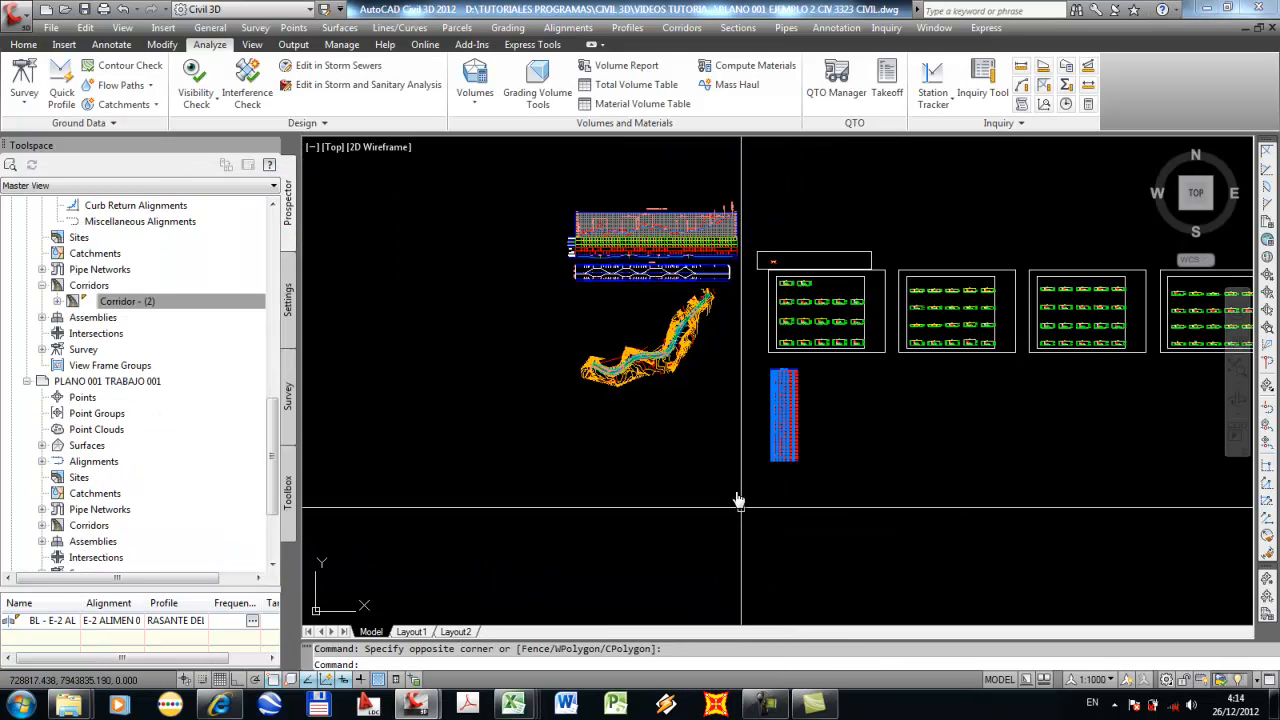
Locate the total volume table below the section sheets in the PLANO 001 EJEMPLO 2 CIV 3323 CIVIL drawing.
{"action": "scroll", "coordinate": [737, 500], "scroll_direction": "up", "scroll_amount": 3}
{"action": "middle_click_drag", "start_coordinate": [734, 477], "coordinate": [634, 486]}
{"action": "scroll", "coordinate": [650, 460], "scroll_direction": "up", "scroll_amount": 3}
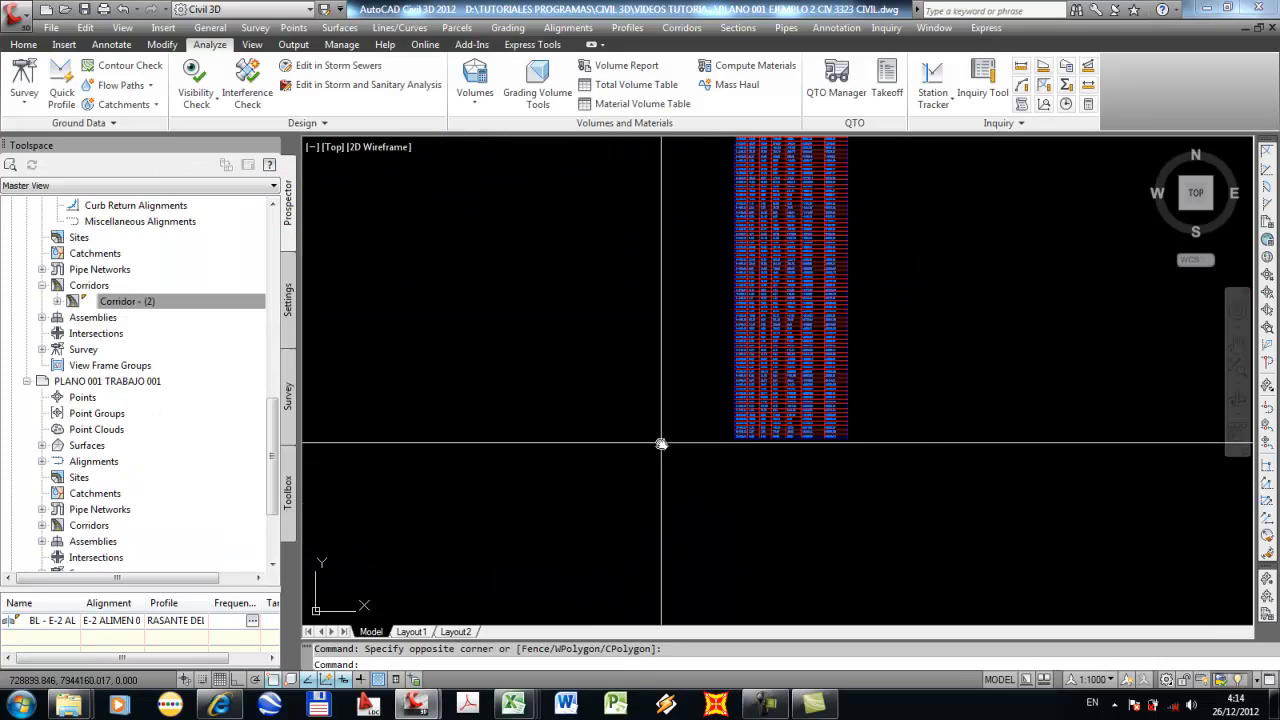
{"action": "scroll", "coordinate": [740, 371], "scroll_direction": "down", "scroll_amount": 4}
{"action": "scroll", "coordinate": [725, 350], "scroll_direction": "up", "scroll_amount": 5}
{"action": "scroll", "coordinate": [711, 400], "scroll_direction": "down", "scroll_amount": 5}
{"action": "scroll", "coordinate": [706, 255], "scroll_direction": "up", "scroll_amount": 4}
{"action": "scroll", "coordinate": [690, 400], "scroll_direction": "up", "scroll_amount": 5}
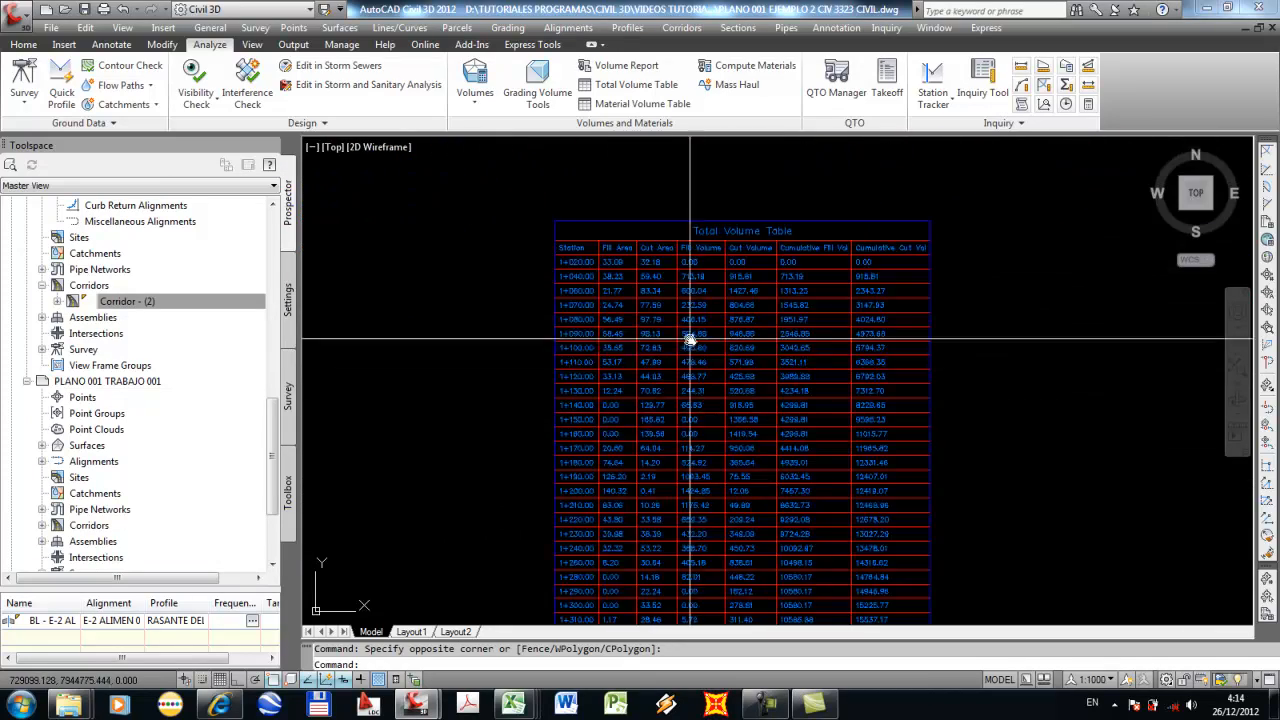
Examine the fill and cut areas and volumes for stations 1+020.00 to 1+100.00 in the example drawing's total volume table.
{"action": "scroll", "coordinate": [710, 430], "scroll_direction": "down", "scroll_amount": 2}
{"action": "scroll", "coordinate": [700, 400], "scroll_direction": "down", "scroll_amount": 1}
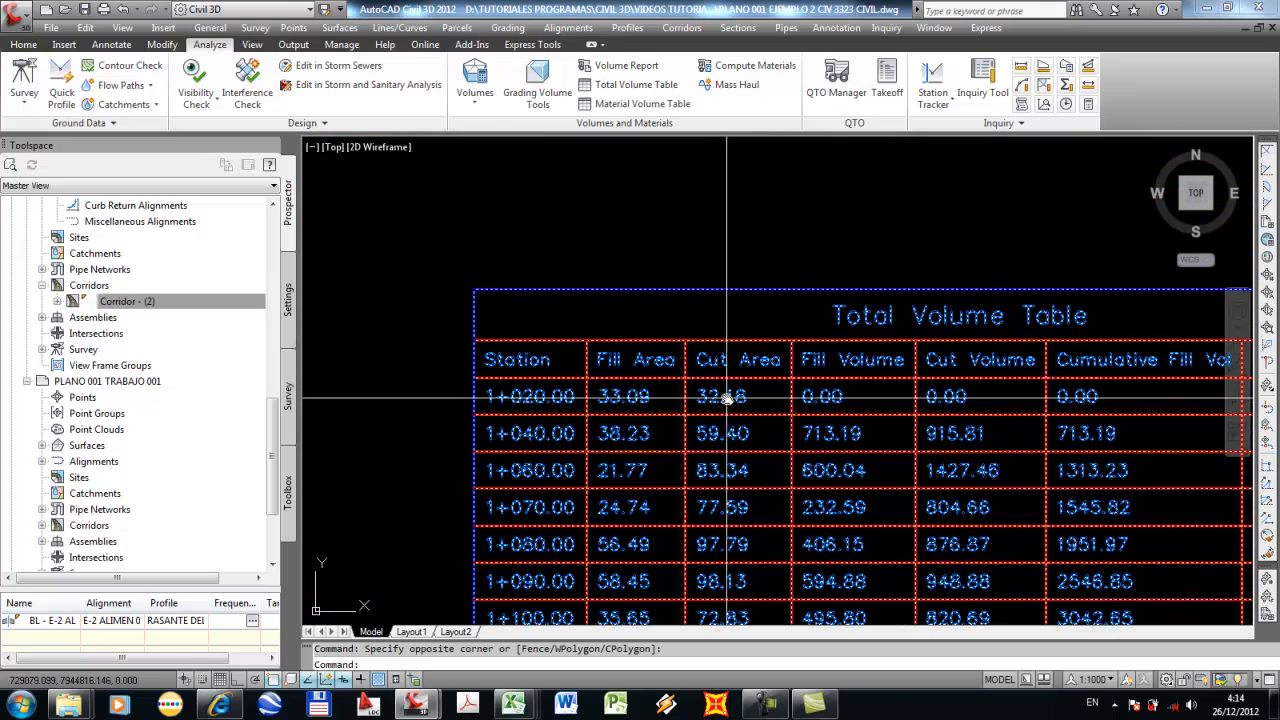
{"action": "scroll", "coordinate": [729, 410], "scroll_direction": "up", "scroll_amount": 6}
{"action": "scroll", "coordinate": [773, 413], "scroll_direction": "down", "scroll_amount": 2}
{"action": "scroll", "coordinate": [773, 413], "scroll_direction": "down", "scroll_amount": 5}
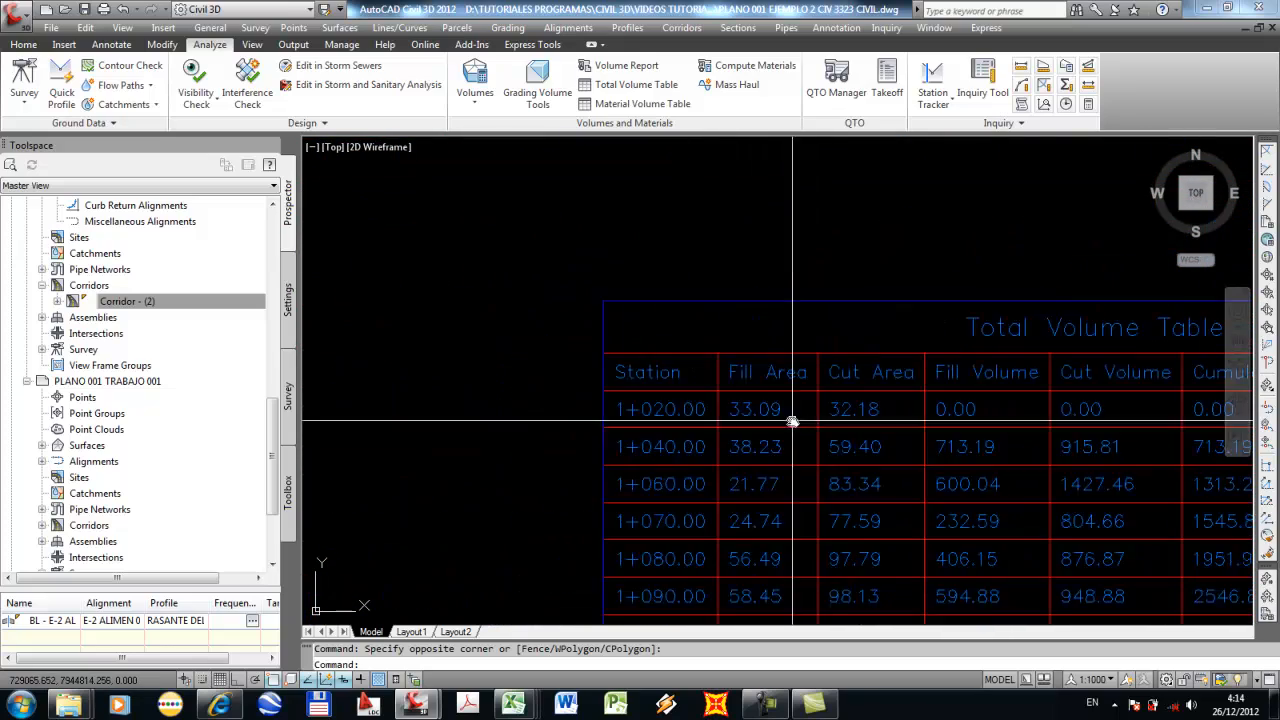
{"action": "scroll", "coordinate": [812, 392], "scroll_direction": "up", "scroll_amount": 3}
{"action": "scroll", "coordinate": [814, 386], "scroll_direction": "down", "scroll_amount": 12}
{"action": "scroll", "coordinate": [797, 450], "scroll_direction": "up", "scroll_amount": 5}
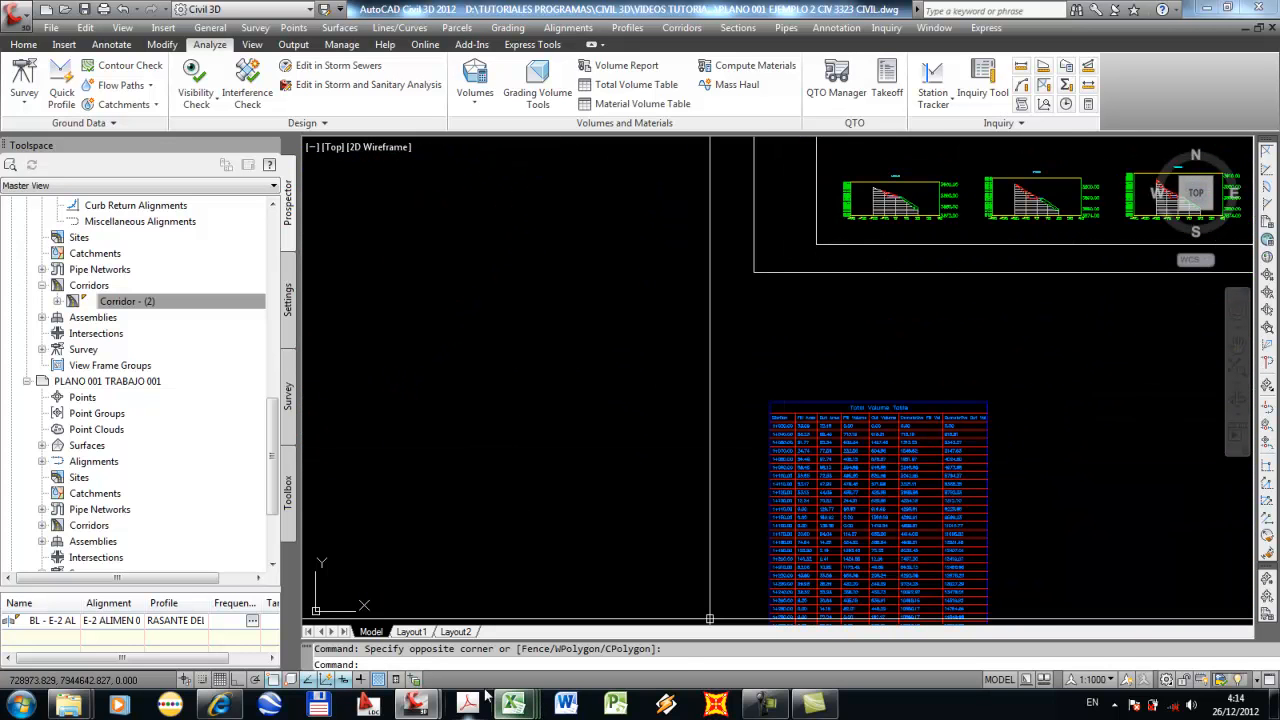
Switch back to the PLANO 001 TRABAJO 001 drawing and show its corridor plan beside the section sheets.
{"action": "mouse_move", "coordinate": [410, 703]}
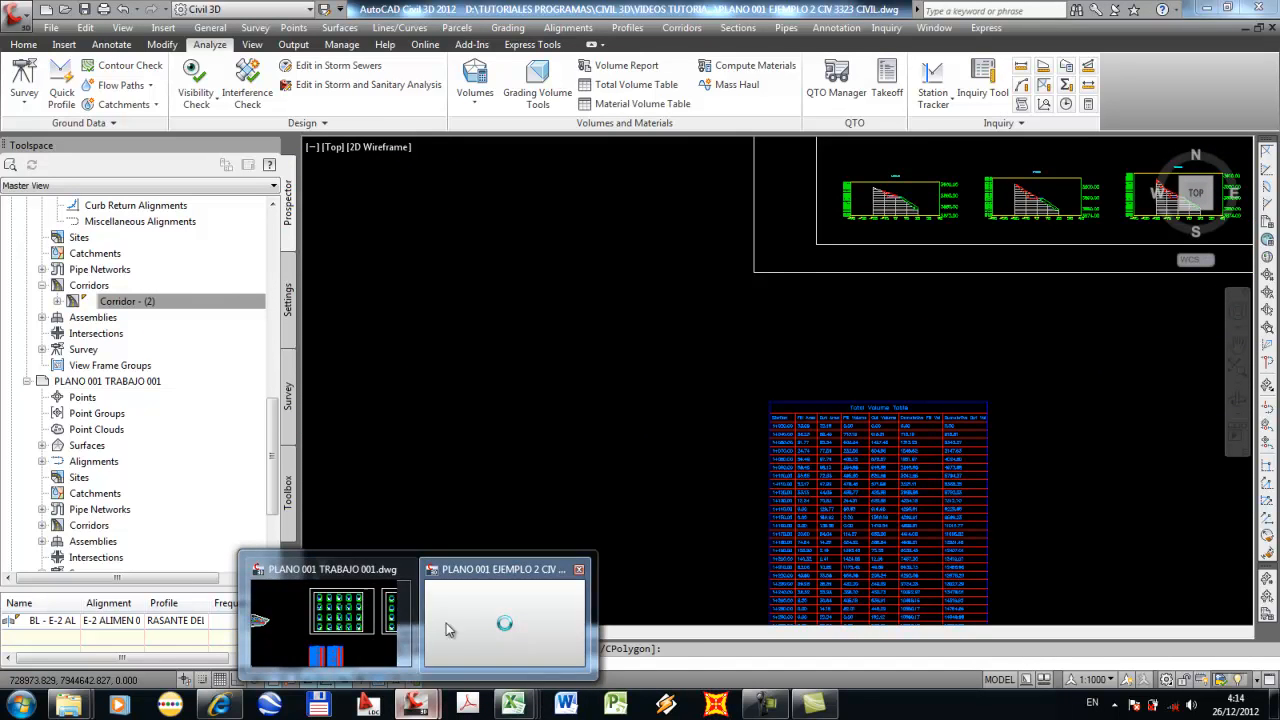
{"action": "left_click", "coordinate": [434, 632]}
{"action": "mouse_move", "coordinate": [512, 708]}
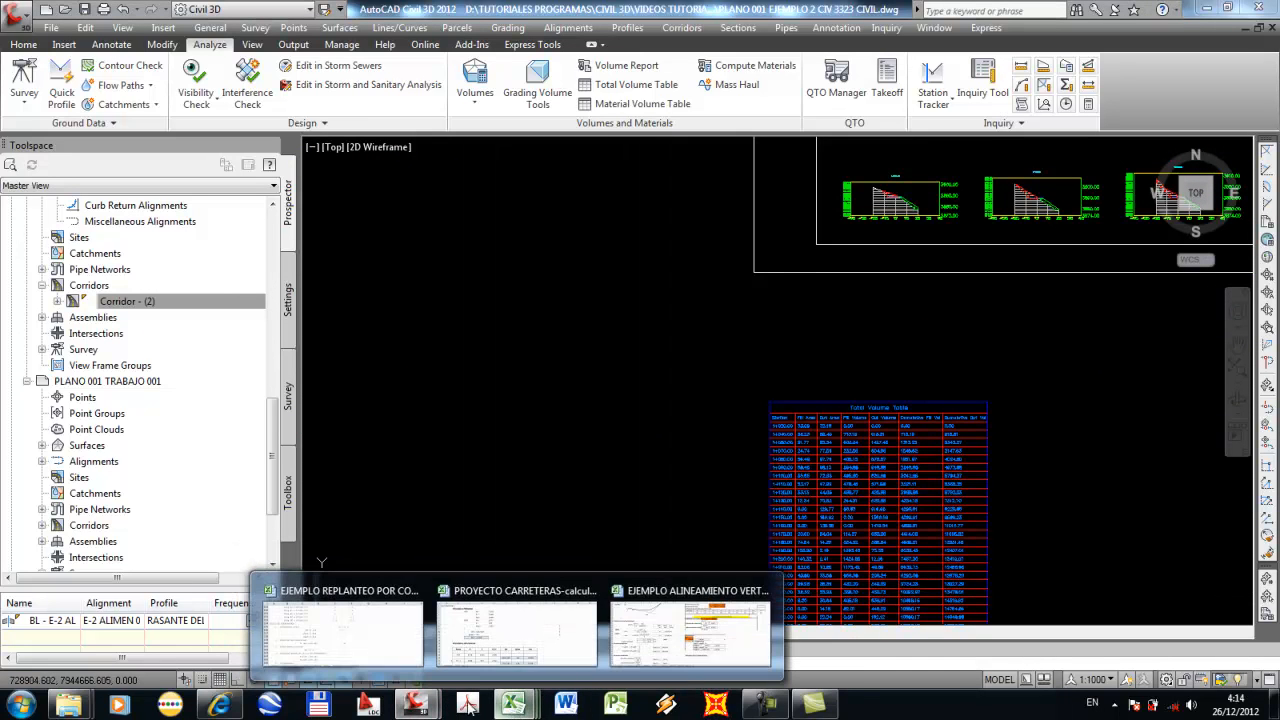
{"action": "left_click", "coordinate": [340, 630]}
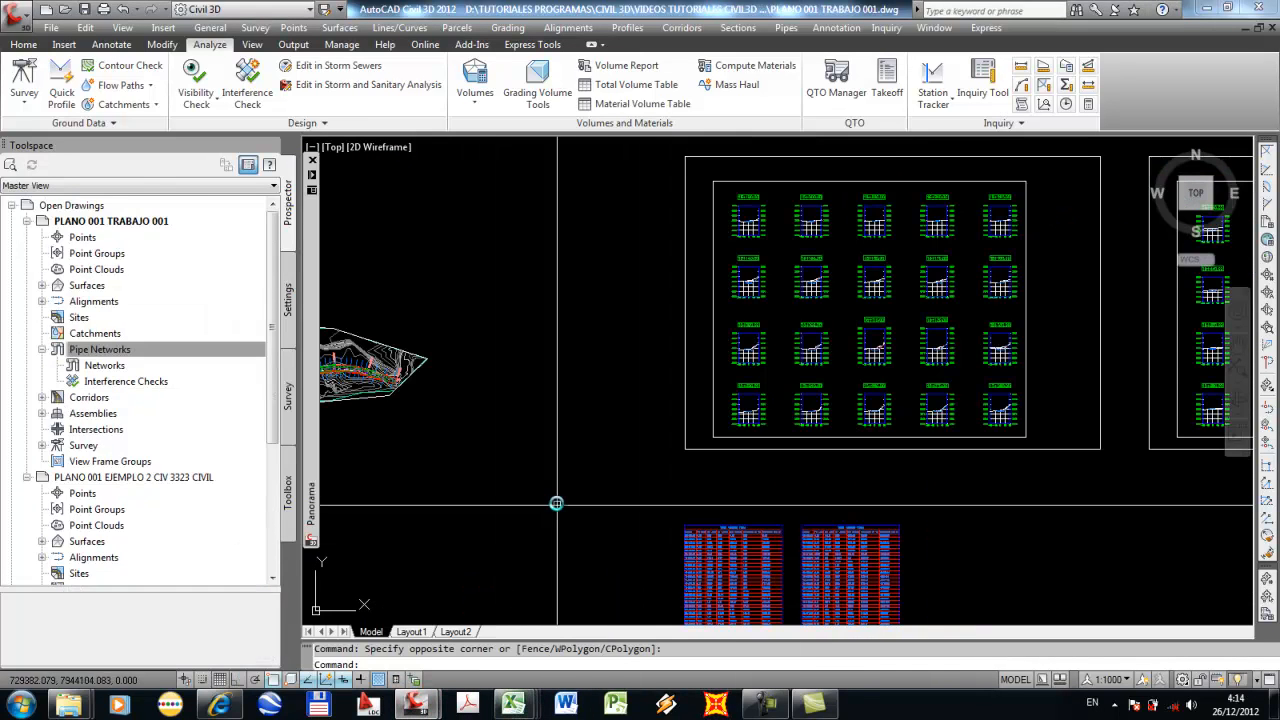
{"action": "middle_click_drag", "start_coordinate": [539, 464], "coordinate": [656, 453]}
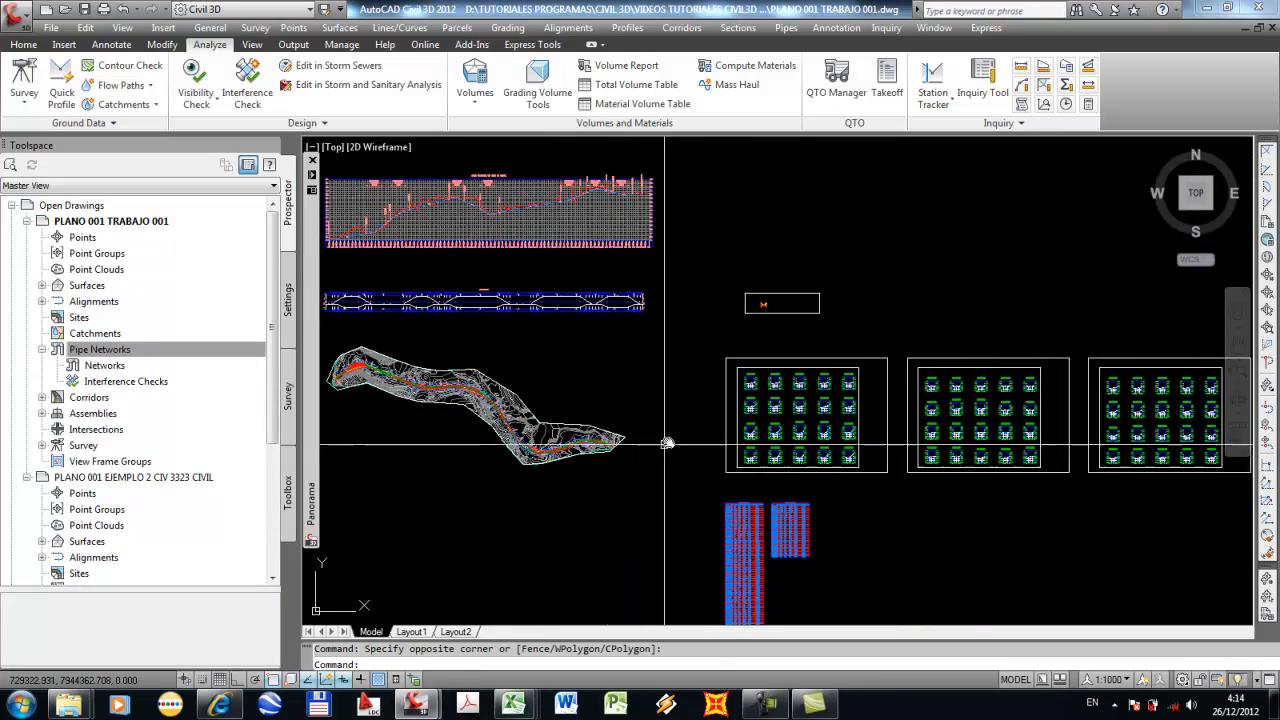
Examine the corridor plan with its contours and the superelevation diagram above it.
{"action": "scroll", "coordinate": [676, 441], "scroll_direction": "up", "scroll_amount": 4}
{"action": "scroll", "coordinate": [752, 450], "scroll_direction": "down", "scroll_amount": 3}
{"action": "middle_click_drag", "start_coordinate": [524, 430], "coordinate": [690, 402]}
{"action": "scroll", "coordinate": [688, 404], "scroll_direction": "up", "scroll_amount": 3}
{"action": "middle_click_drag", "start_coordinate": [600, 424], "coordinate": [802, 462]}
{"action": "middle_click_drag", "start_coordinate": [645, 360], "coordinate": [738, 466]}
{"action": "scroll", "coordinate": [739, 466], "scroll_direction": "up", "scroll_amount": 2}
{"action": "scroll", "coordinate": [703, 454], "scroll_direction": "down", "scroll_amount": 3}
{"action": "middle_click_drag", "start_coordinate": [648, 424], "coordinate": [849, 556]}
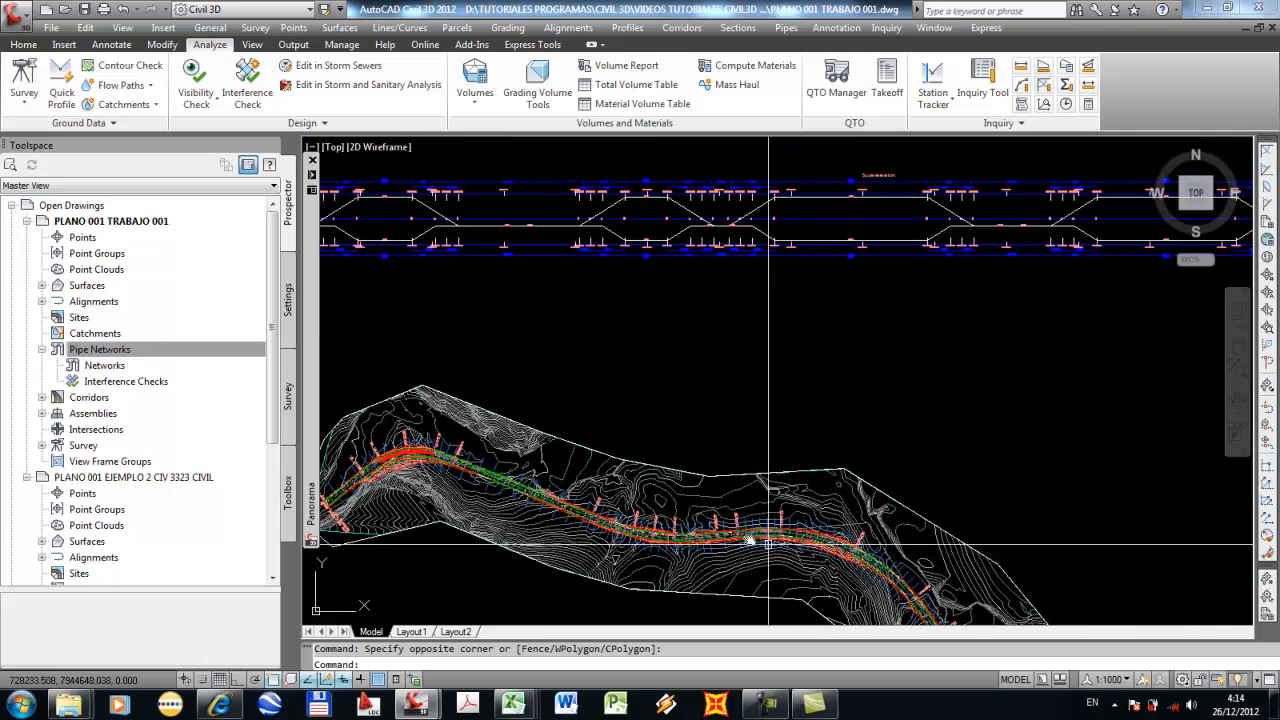
{"action": "scroll", "coordinate": [614, 491], "scroll_direction": "up", "scroll_amount": 4}
{"action": "scroll", "coordinate": [606, 511], "scroll_direction": "down", "scroll_amount": 3}
Inspect the profile view above the superelevation diagram and the corridor's first curve in plan.
{"action": "scroll", "coordinate": [689, 457], "scroll_direction": "down", "scroll_amount": 4}
{"action": "middle_click_drag", "start_coordinate": [689, 457], "coordinate": [668, 550]}
{"action": "scroll", "coordinate": [660, 556], "scroll_direction": "down", "scroll_amount": 4}
{"action": "scroll", "coordinate": [595, 385], "scroll_direction": "up", "scroll_amount": 4}
{"action": "scroll", "coordinate": [591, 383], "scroll_direction": "down", "scroll_amount": 2}
{"action": "middle_click_drag", "start_coordinate": [580, 270], "coordinate": [654, 520]}
{"action": "scroll", "coordinate": [605, 385], "scroll_direction": "up", "scroll_amount": 3}
{"action": "mouse_move", "coordinate": [600, 390]}
{"action": "middle_mouse_down"}
{"action": "mouse_move", "coordinate": [611, 439]}
{"action": "mouse_move", "coordinate": [678, 480]}
{"action": "middle_mouse_up"}
{"action": "scroll", "coordinate": [610, 440], "scroll_direction": "down", "scroll_amount": 3}
{"action": "scroll", "coordinate": [710, 490], "scroll_direction": "down", "scroll_amount": 5}
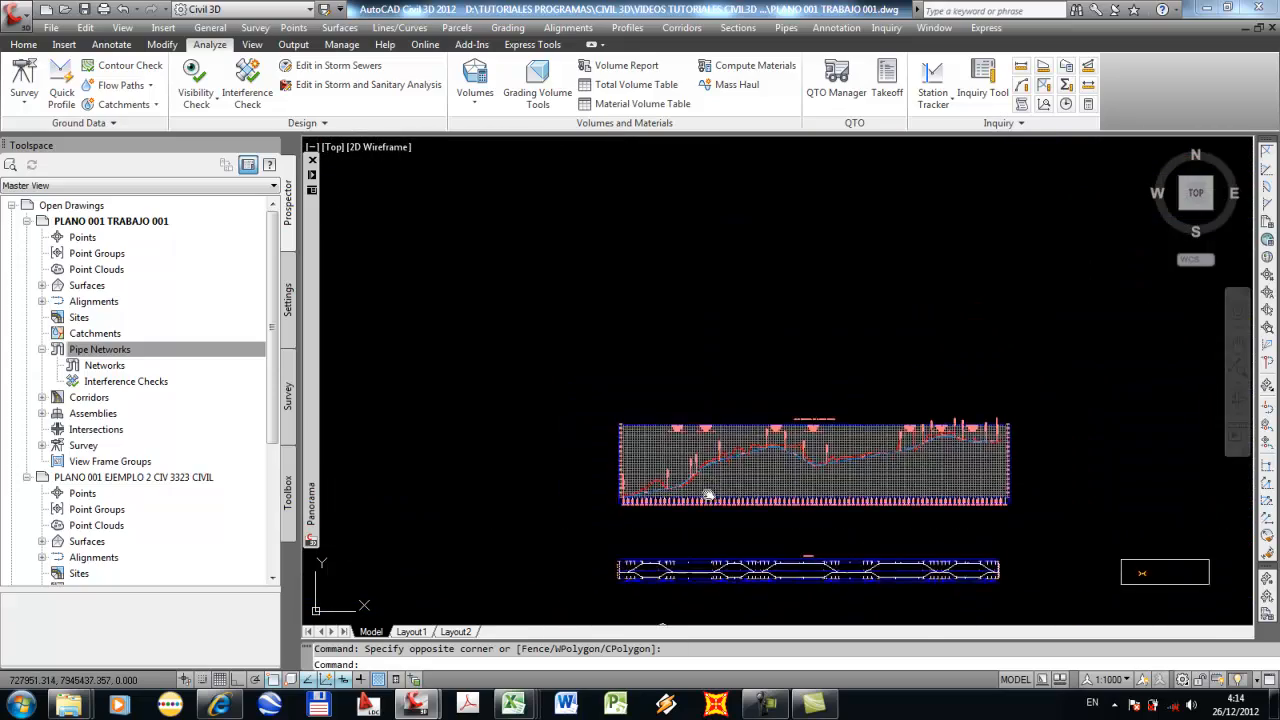
{"action": "scroll", "coordinate": [668, 607], "scroll_direction": "up", "scroll_amount": 5}
{"action": "scroll", "coordinate": [686, 491], "scroll_direction": "down", "scroll_amount": 7}
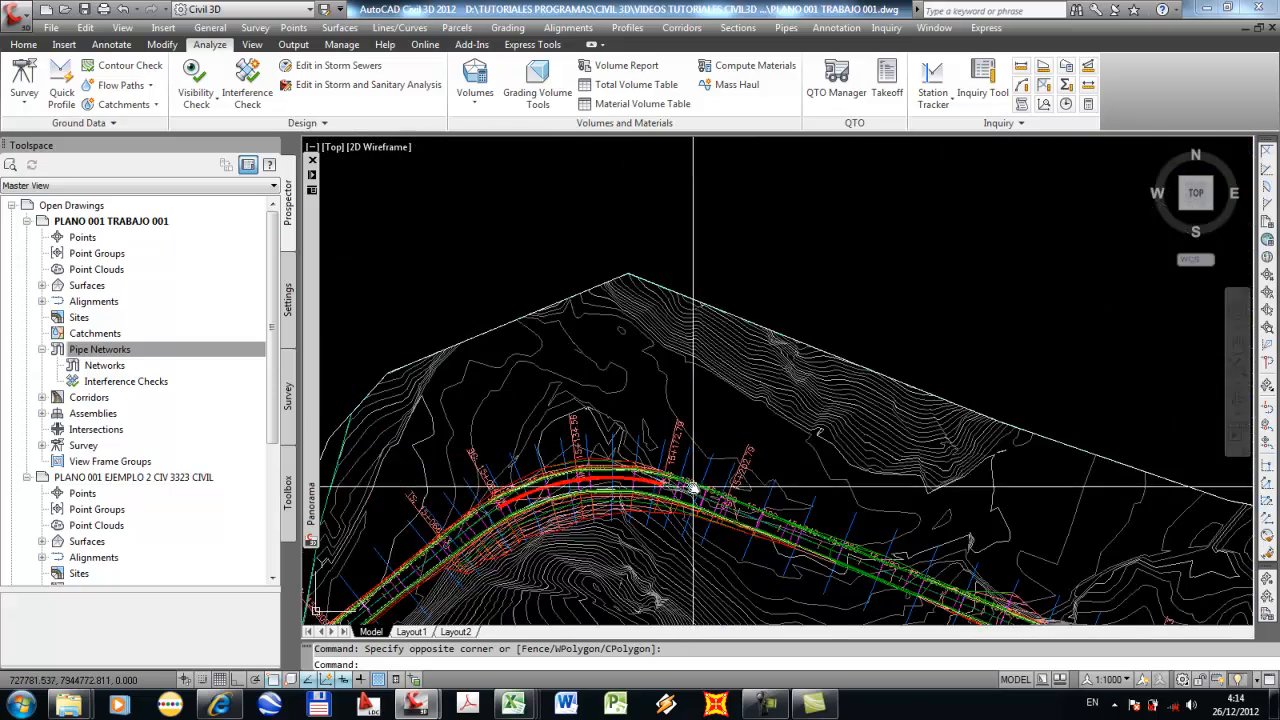
Review the finished layout: profile view, superelevation diagram, corridor plan, section sheets and volume tables.
{"action": "middle_click_drag", "start_coordinate": [557, 428], "coordinate": [437, 438]}
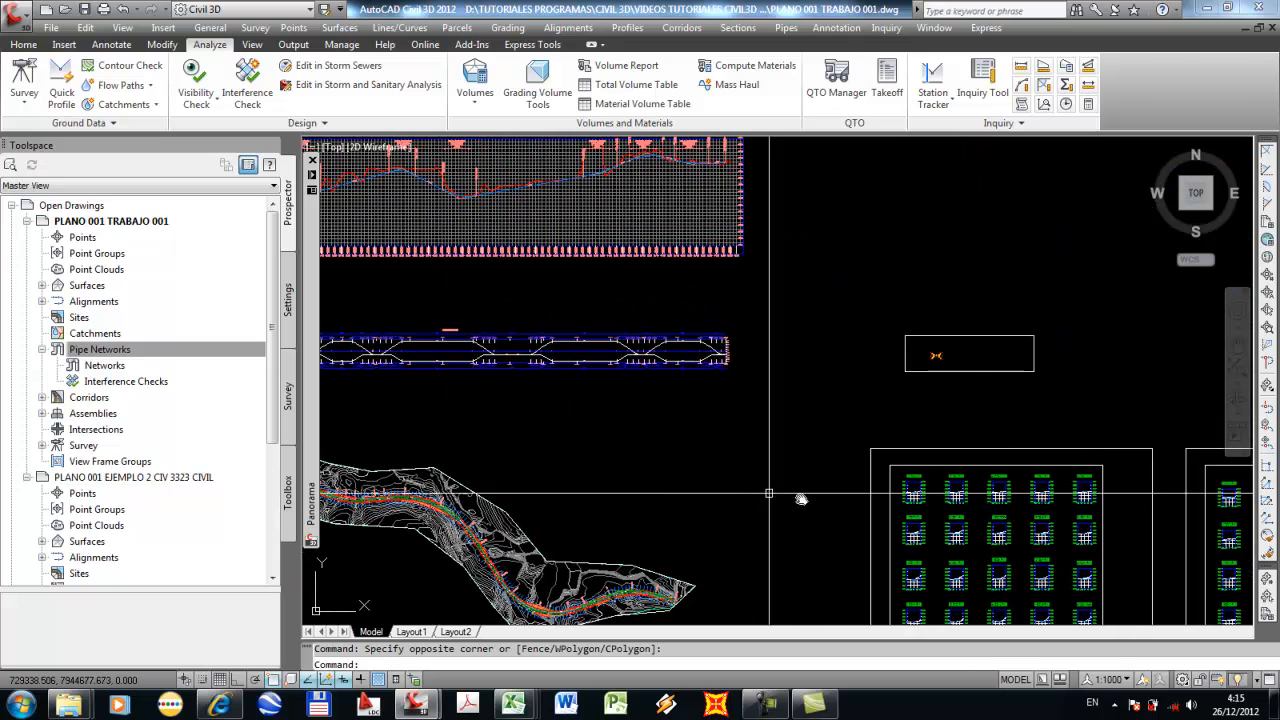
{"action": "middle_click_drag", "start_coordinate": [838, 496], "coordinate": [572, 452]}
{"action": "scroll", "coordinate": [570, 450], "scroll_direction": "down", "scroll_amount": 4}
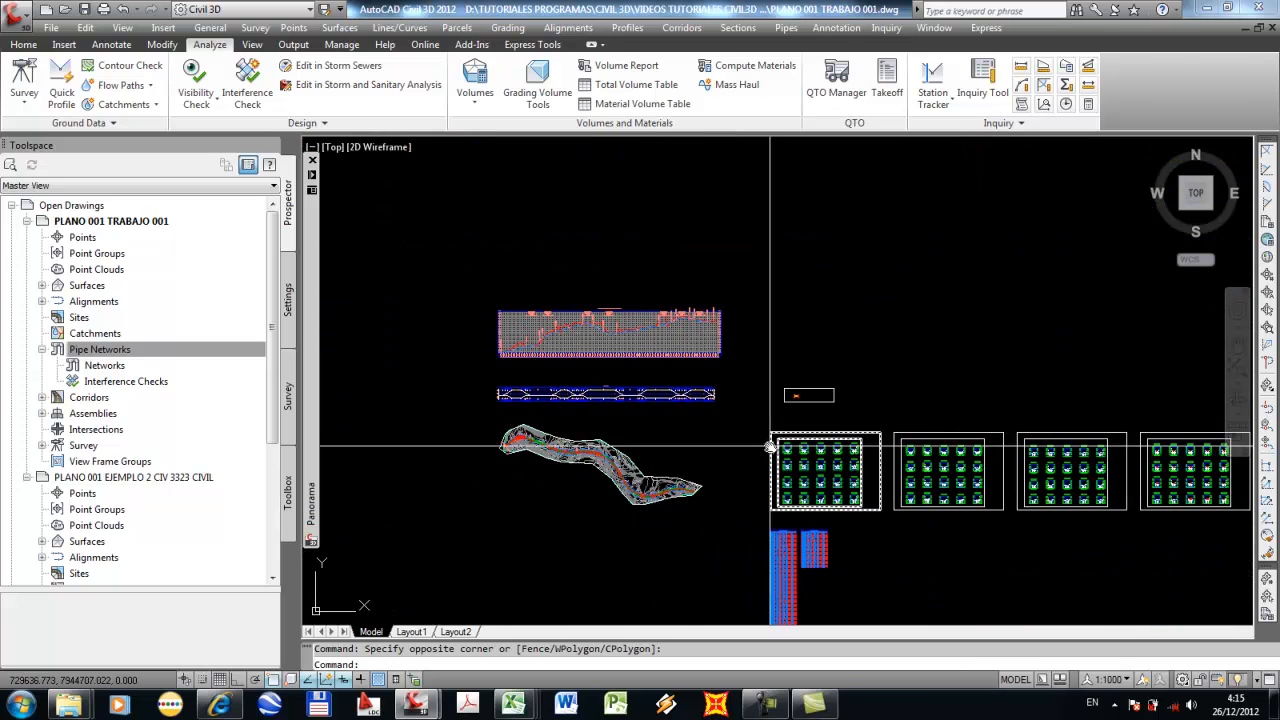
{"action": "scroll", "coordinate": [543, 461], "scroll_direction": "up", "scroll_amount": 5}
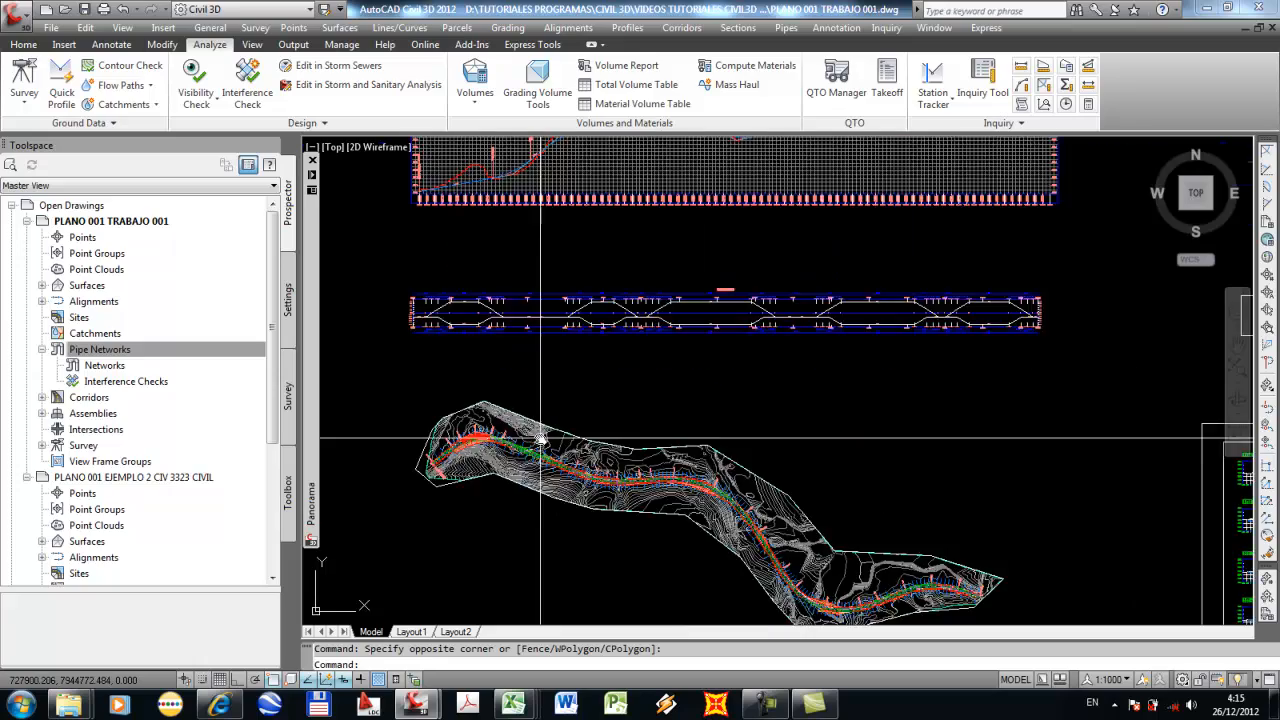
{"action": "scroll", "coordinate": [560, 457], "scroll_direction": "down", "scroll_amount": 4}
{"action": "scroll", "coordinate": [592, 457], "scroll_direction": "up", "scroll_amount": 3}
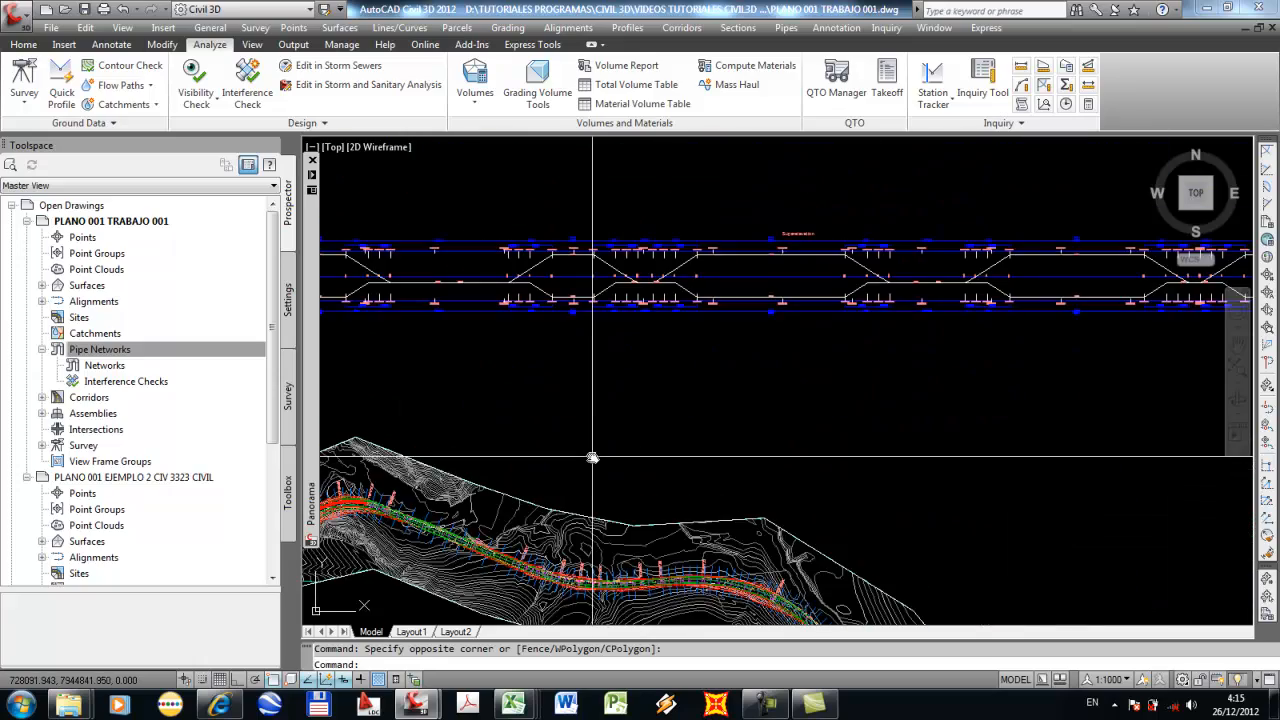
{"action": "scroll", "coordinate": [592, 457], "scroll_direction": "down", "scroll_amount": 3}
{"action": "scroll", "coordinate": [571, 372], "scroll_direction": "up", "scroll_amount": 5}
{"action": "scroll", "coordinate": [522, 320], "scroll_direction": "down", "scroll_amount": 4}
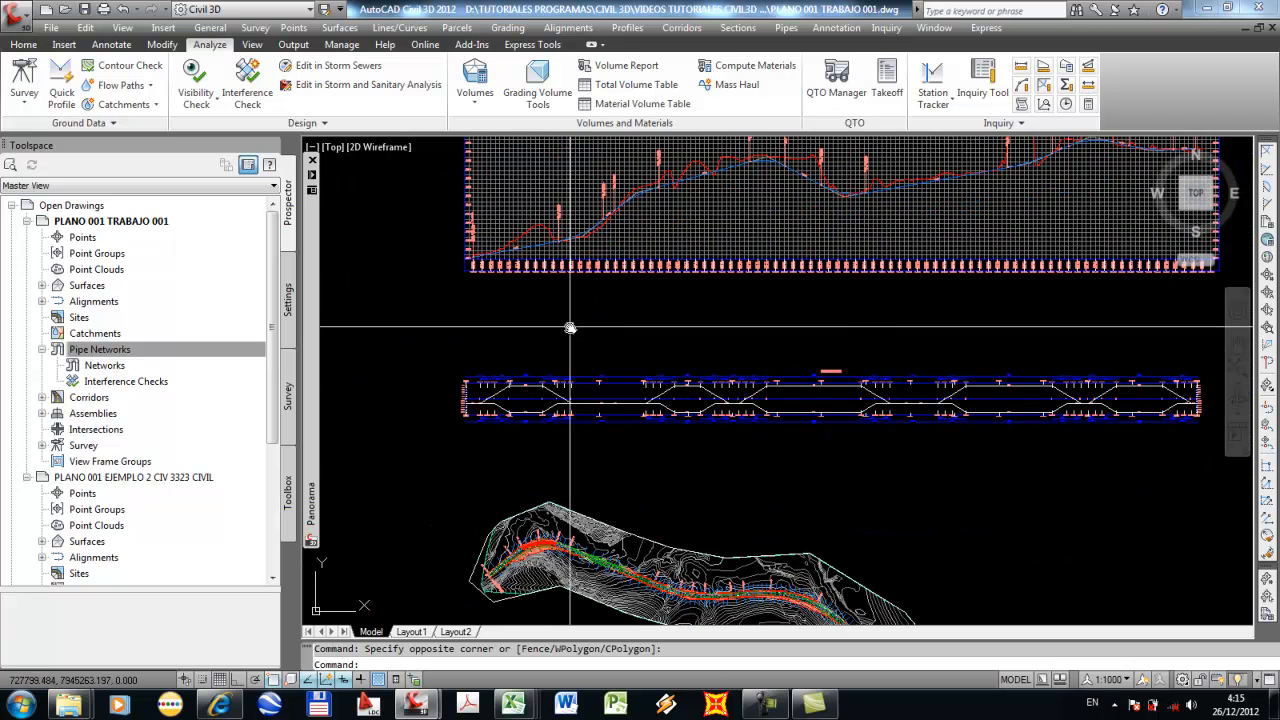